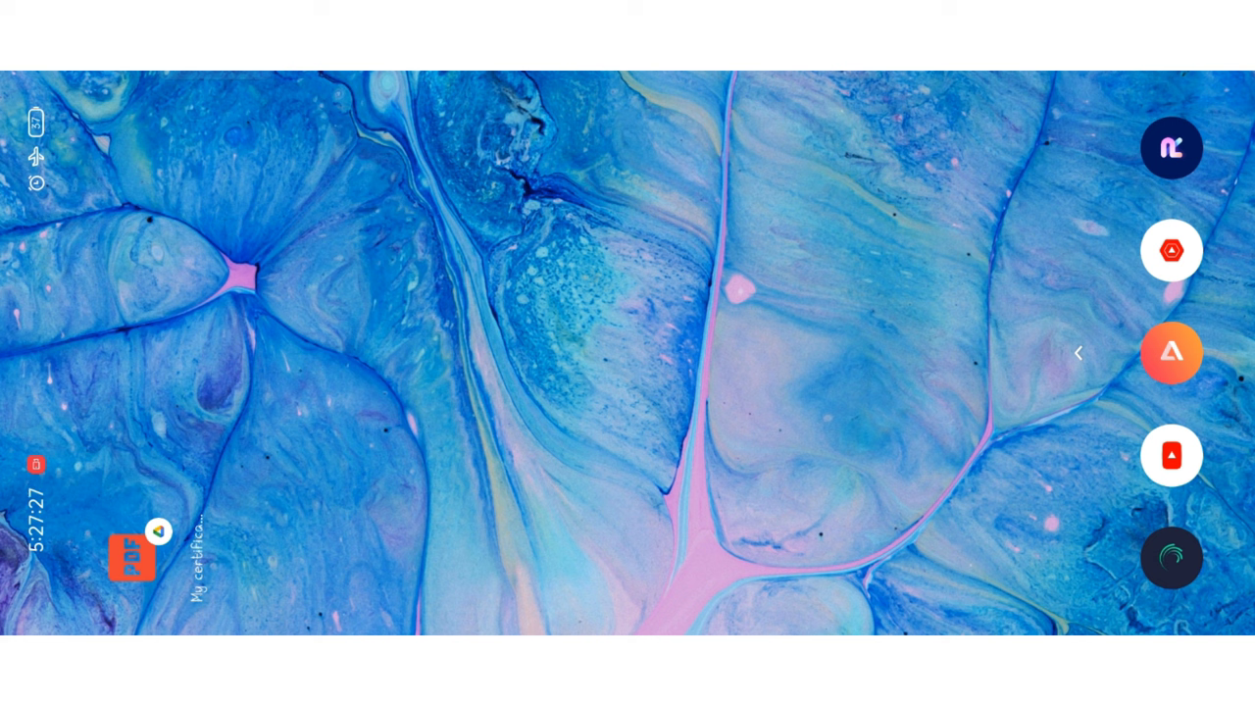
Launch Alight Motion by dragging its icon out of the Android edge panel
left_click_drag(1141, 558, 452, 353)
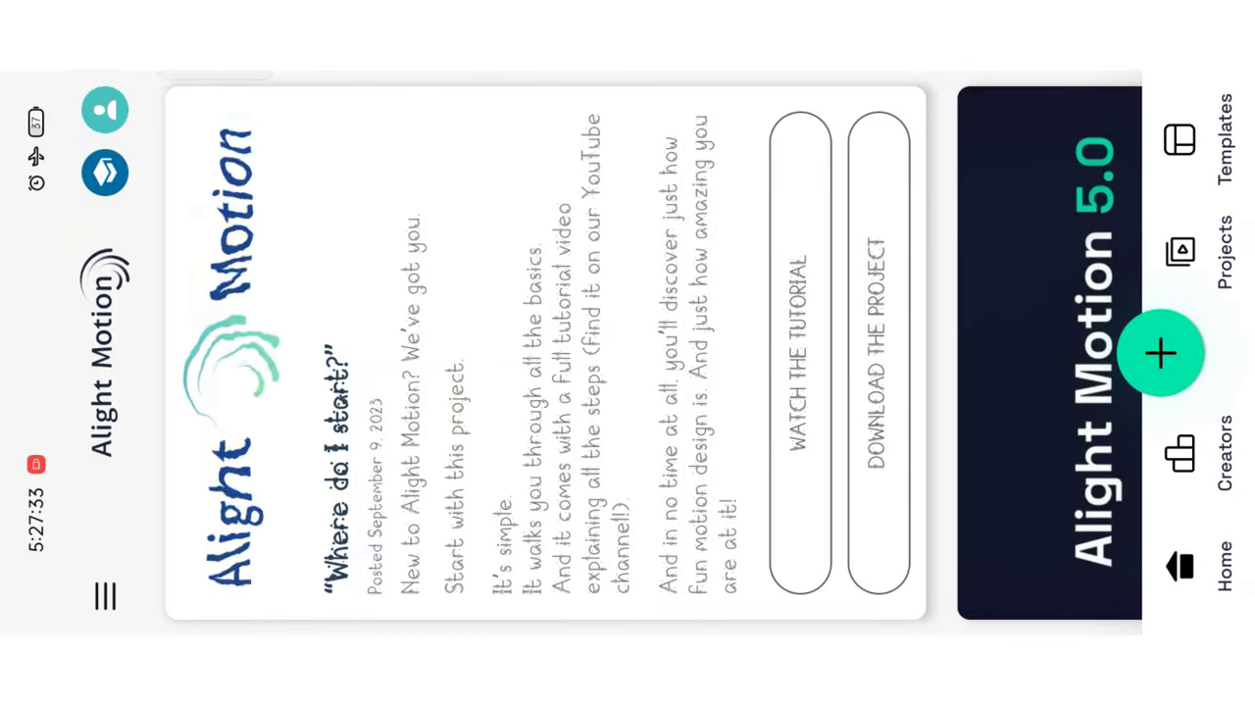
Show the Projects list, select Book Mark Present and Shake Effect, then cancel the selection
mouse_move(929, 192)
left_mouse_down()
mouse_move(713, 192)
mouse_move(885, 210)
left_mouse_up()
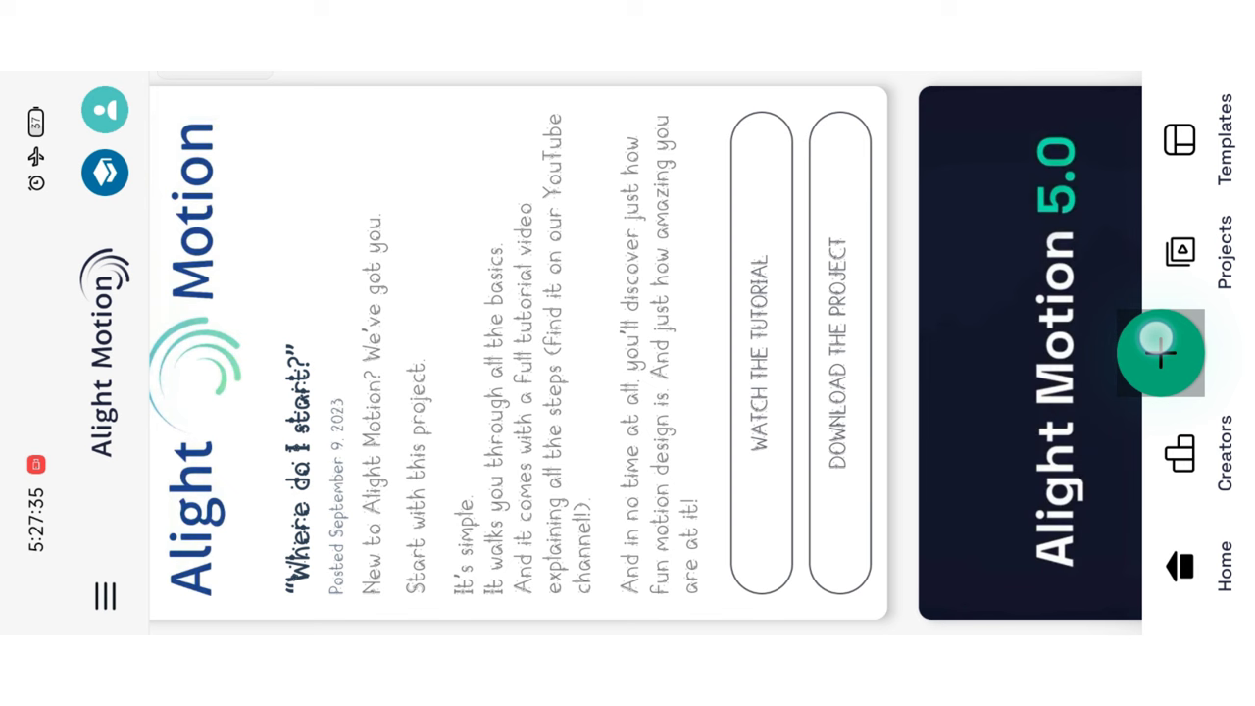
left_click(1167, 235)
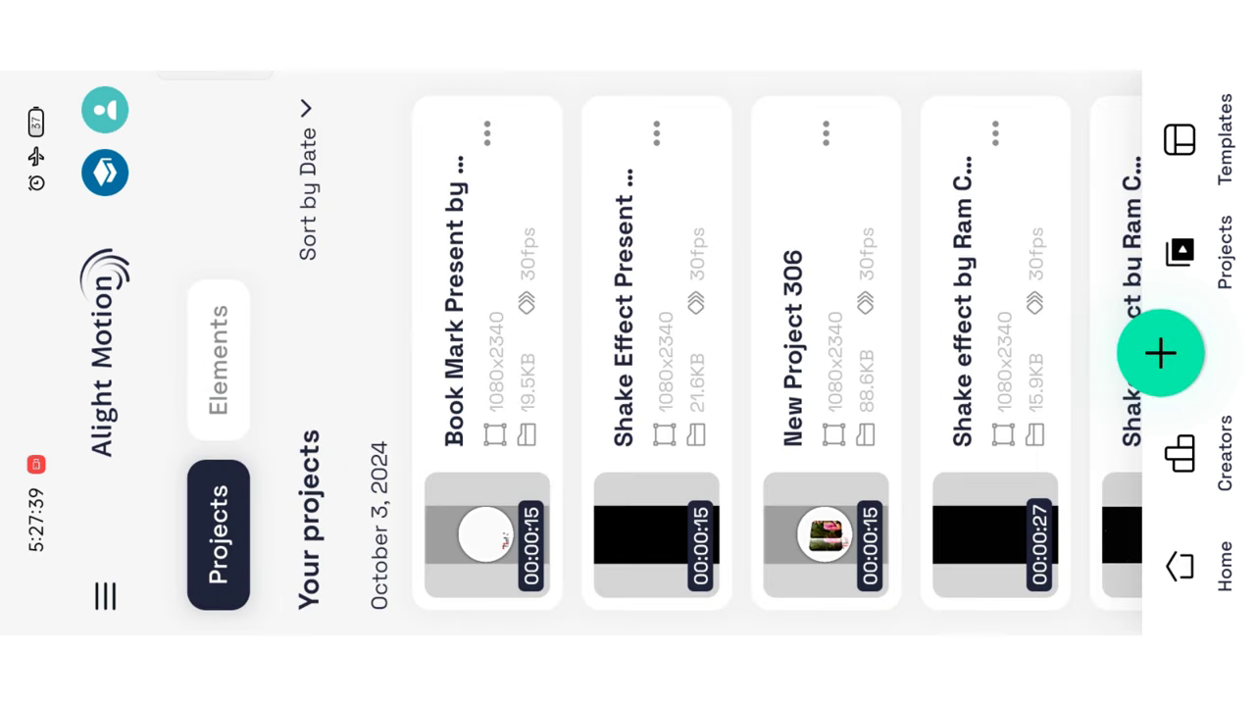
left_click(468, 281)
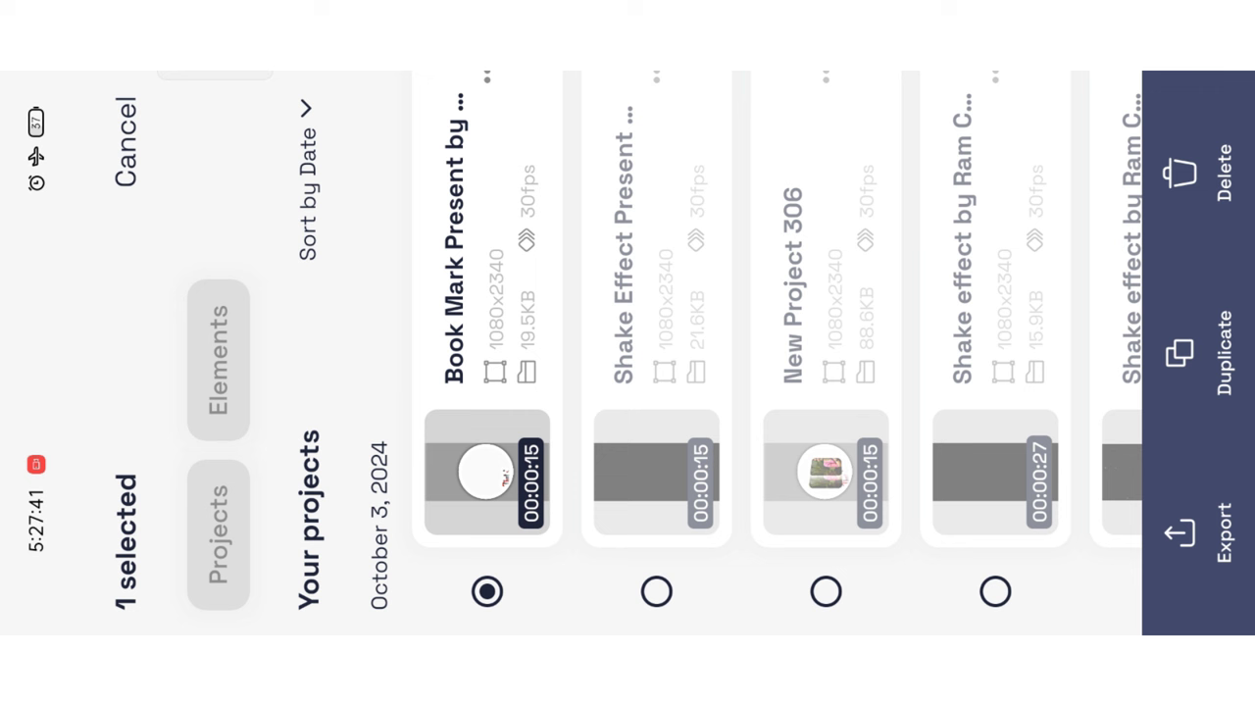
left_click(648, 253)
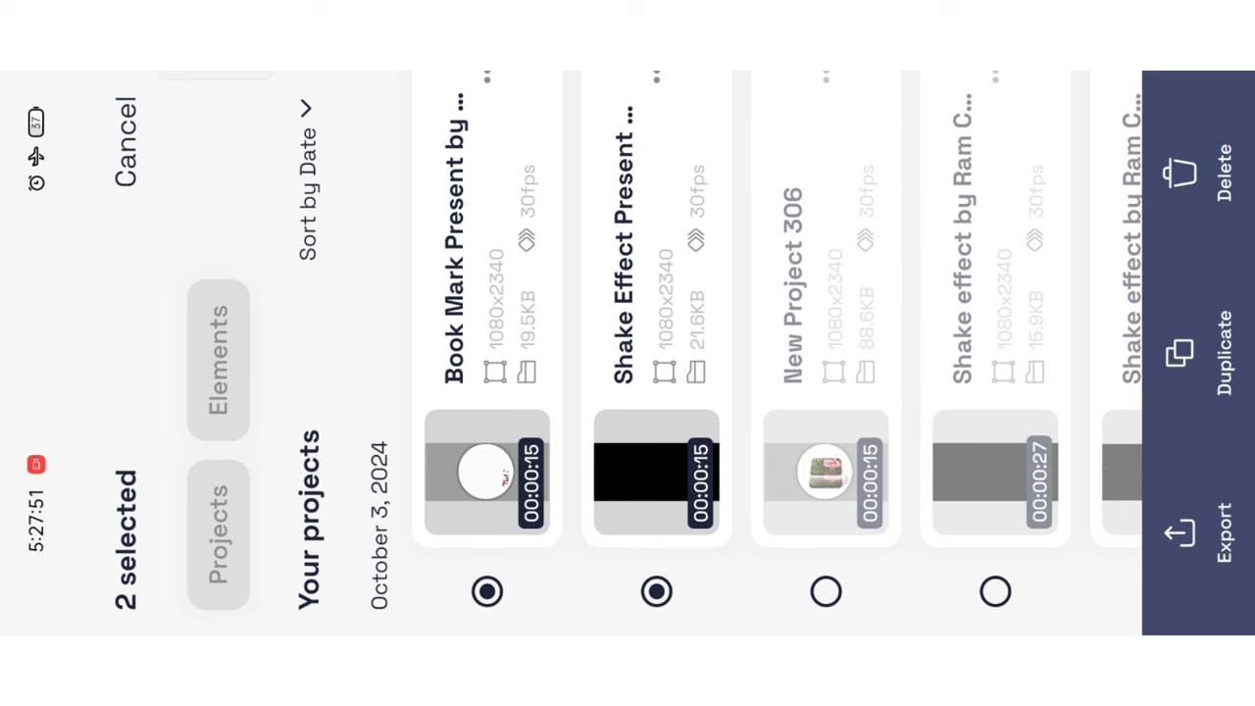
left_click_drag(883, 127, 883, 157)
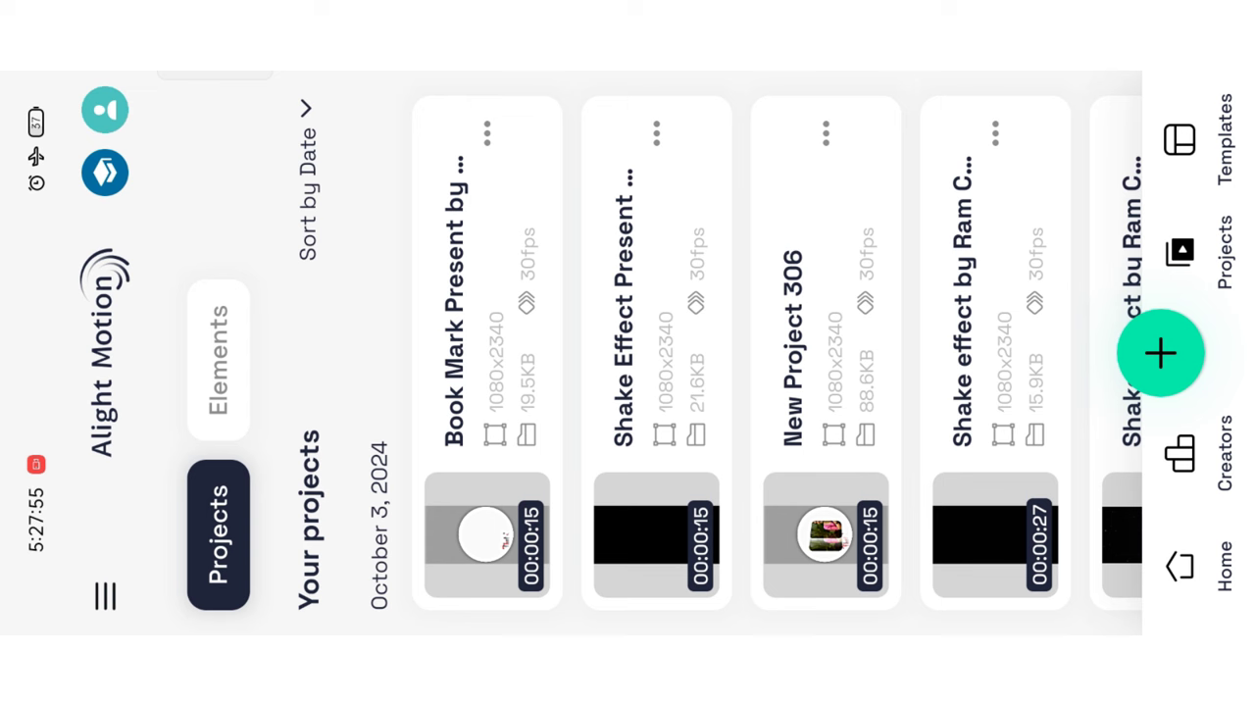
Open the Book Mark Present project and scrub through the slideshow, returning near the start
left_click(487, 354)
left_click_drag(872, 211, 588, 216)
left_click_drag(1003, 242, 1143, 263)
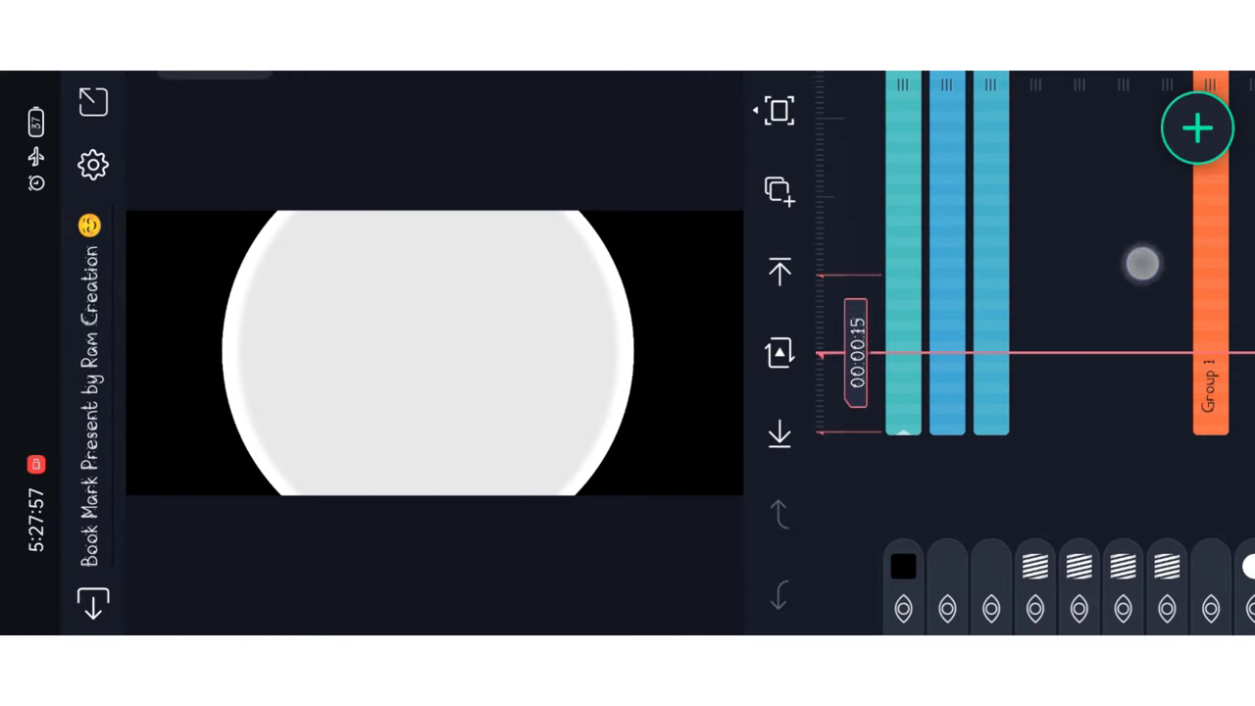
left_click(999, 561)
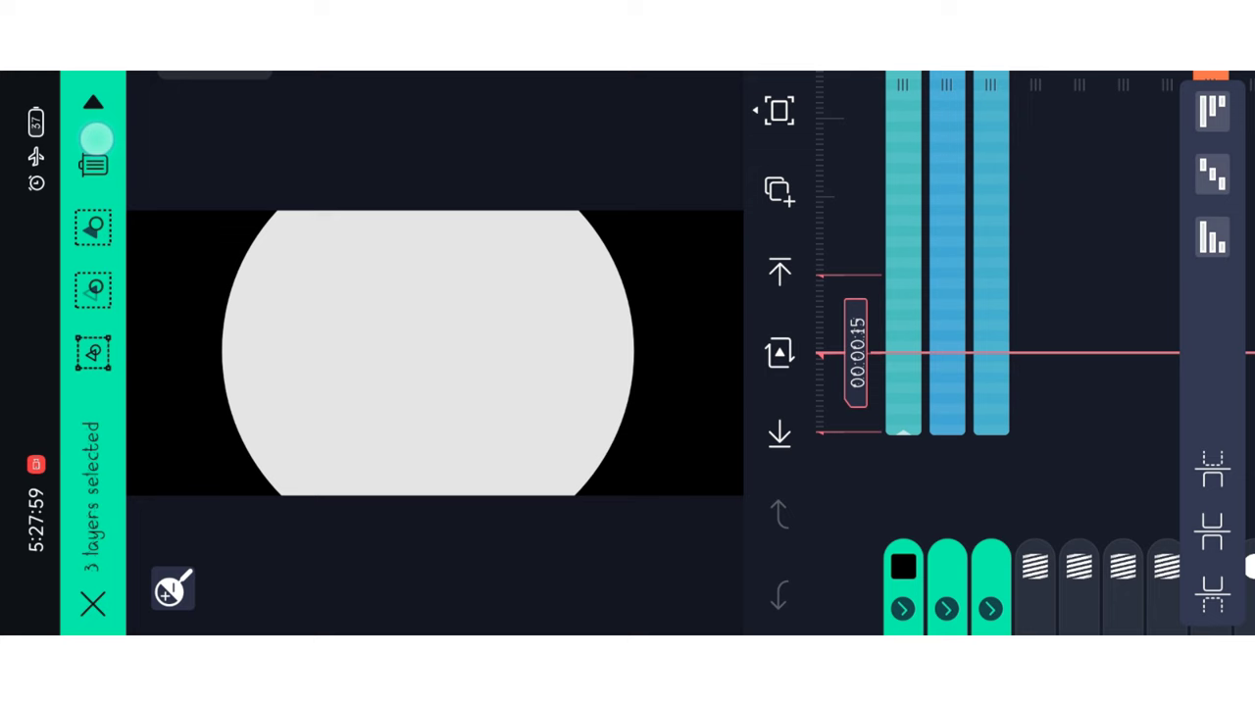
left_click_drag(1158, 294, 1041, 370)
left_click_drag(1023, 261, 882, 261)
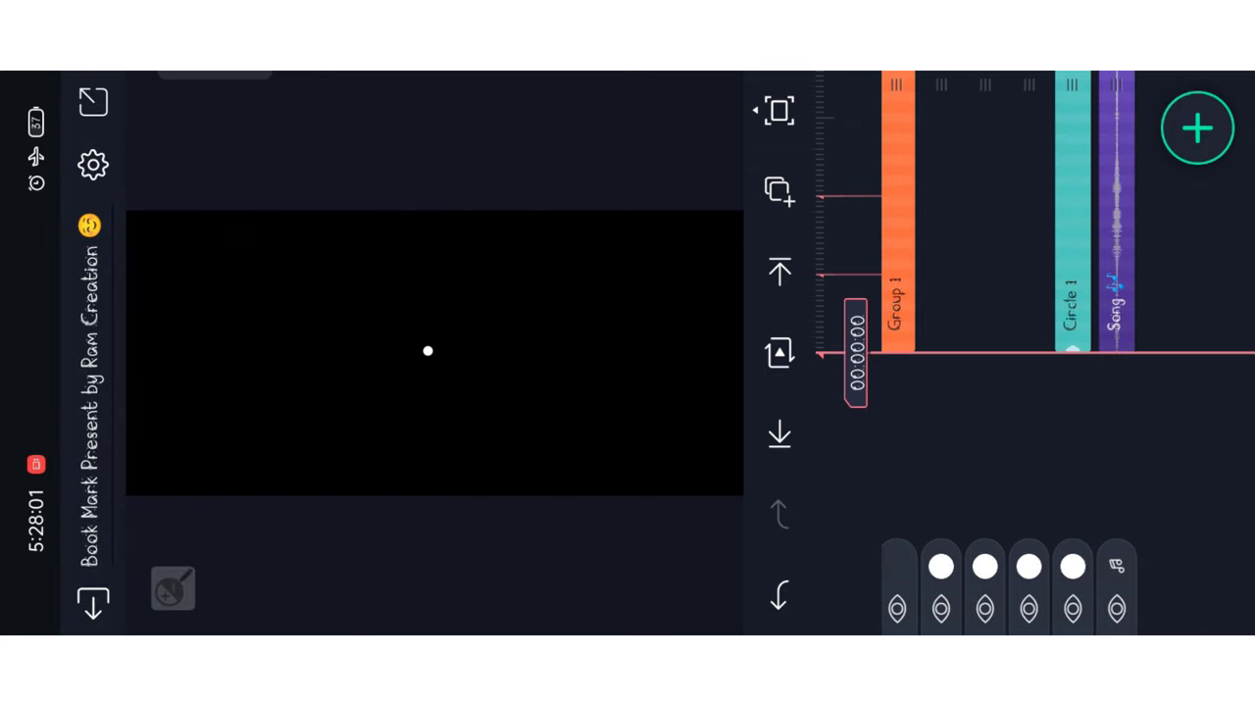
mouse_move(1106, 432)
left_mouse_down()
mouse_move(1107, 364)
mouse_move(1113, 564)
left_mouse_up()
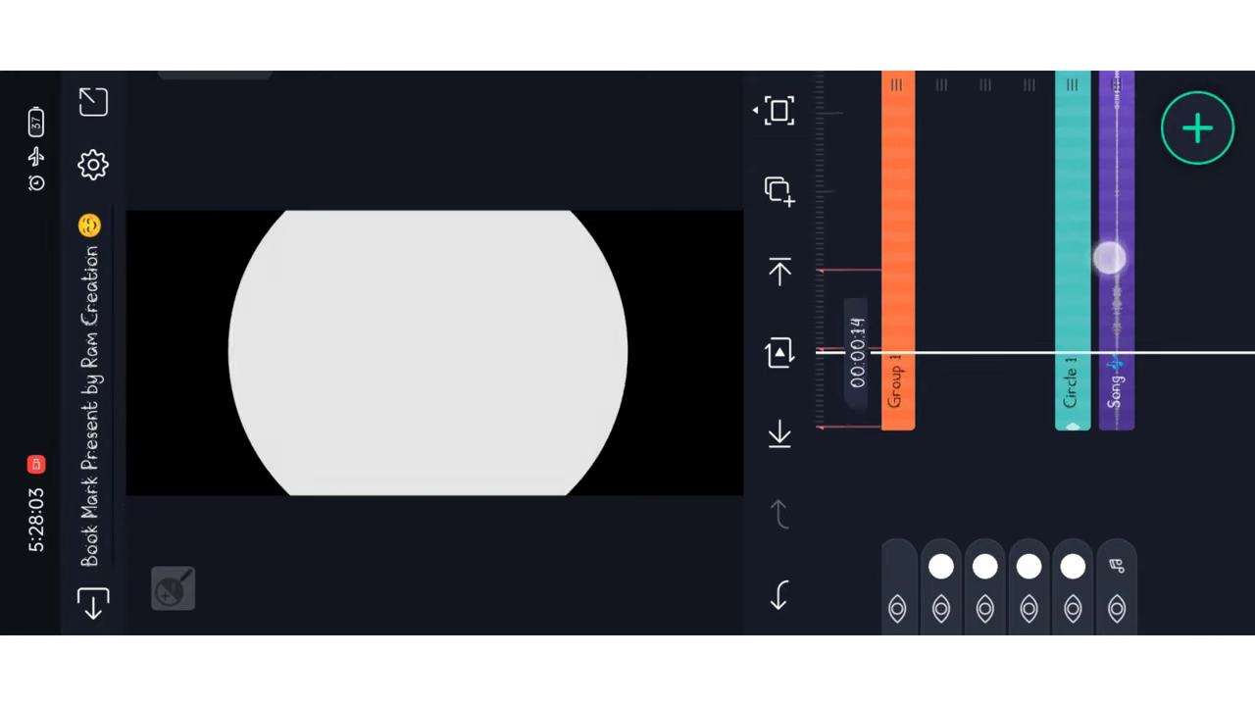
left_click_drag(978, 287, 1130, 336)
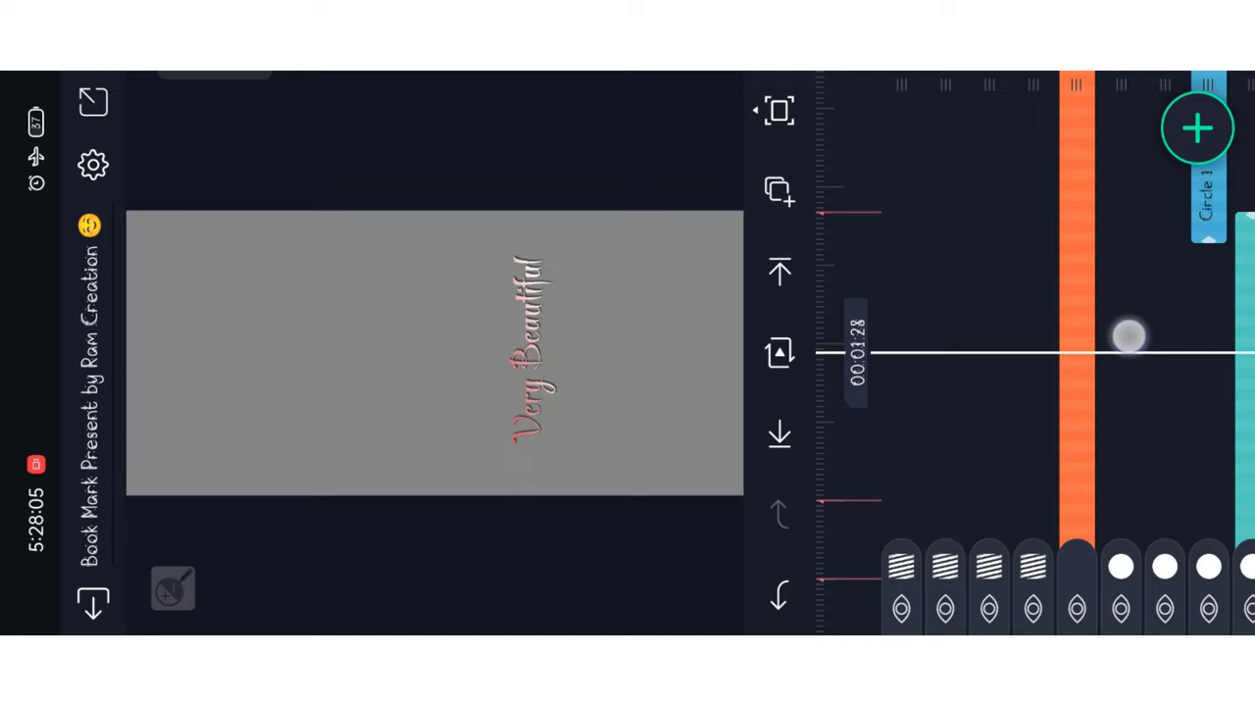
mouse_move(1134, 261)
left_mouse_down()
mouse_move(1097, 285)
mouse_move(1084, 272)
left_mouse_up()
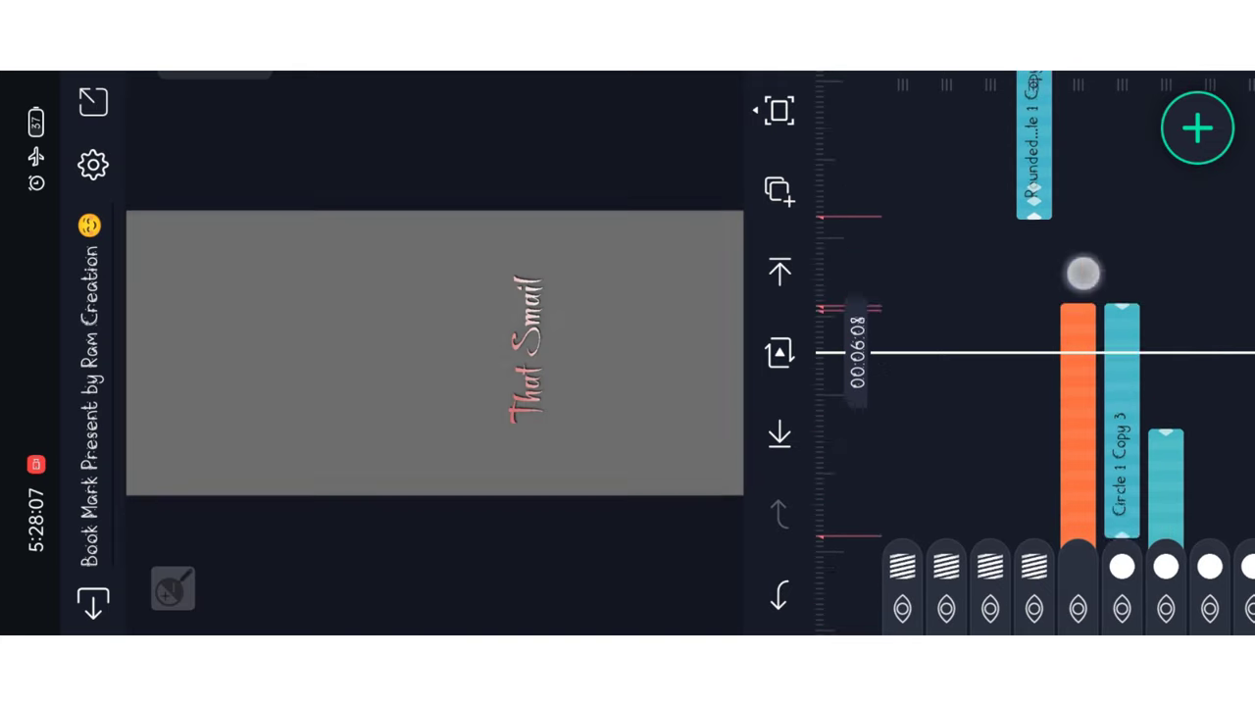
mouse_move(1127, 331)
left_mouse_down()
mouse_move(1136, 392)
mouse_move(1095, 325)
left_mouse_up()
Edit Group 1 and select its Group and Mask 1 layer
left_click(997, 294)
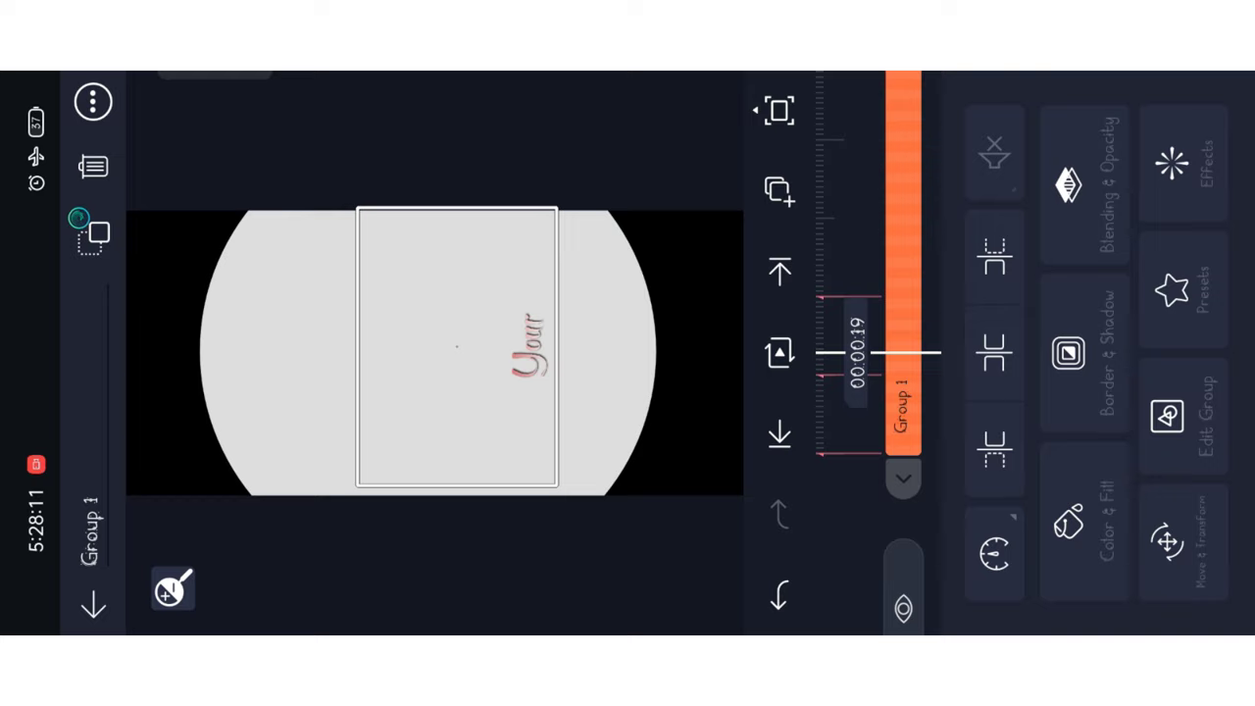
left_click(1167, 417)
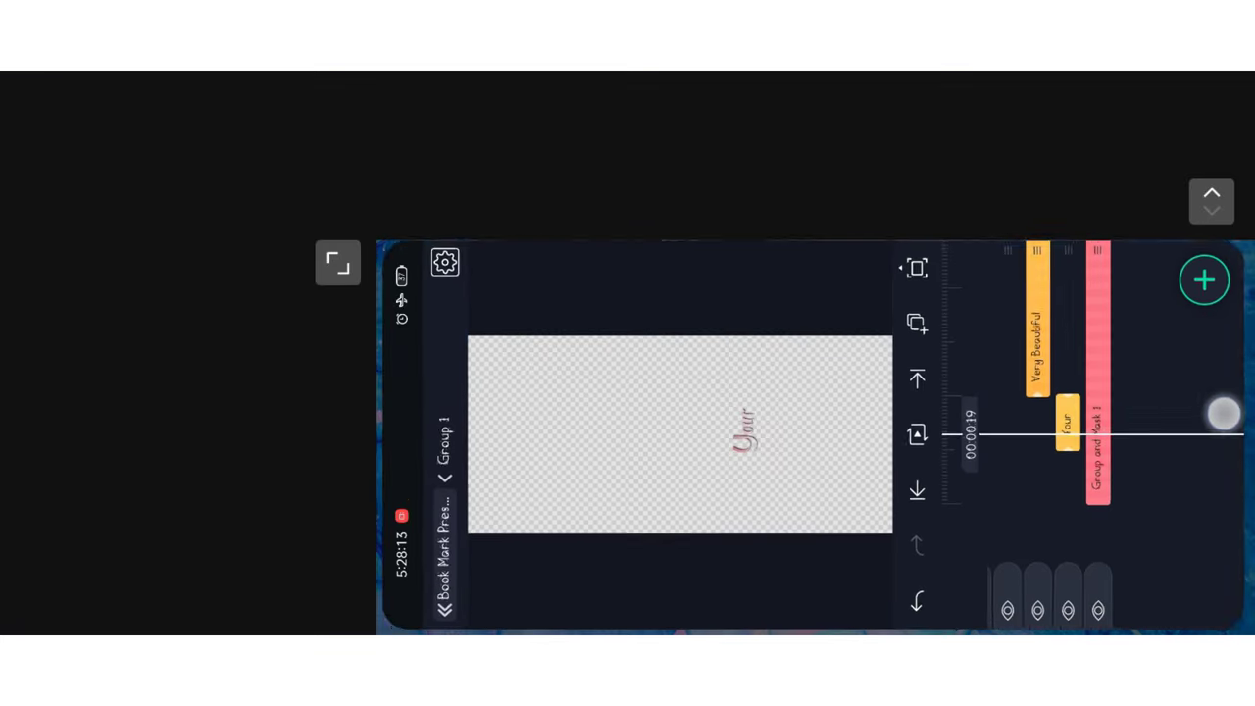
left_click(338, 267)
left_click(1043, 284)
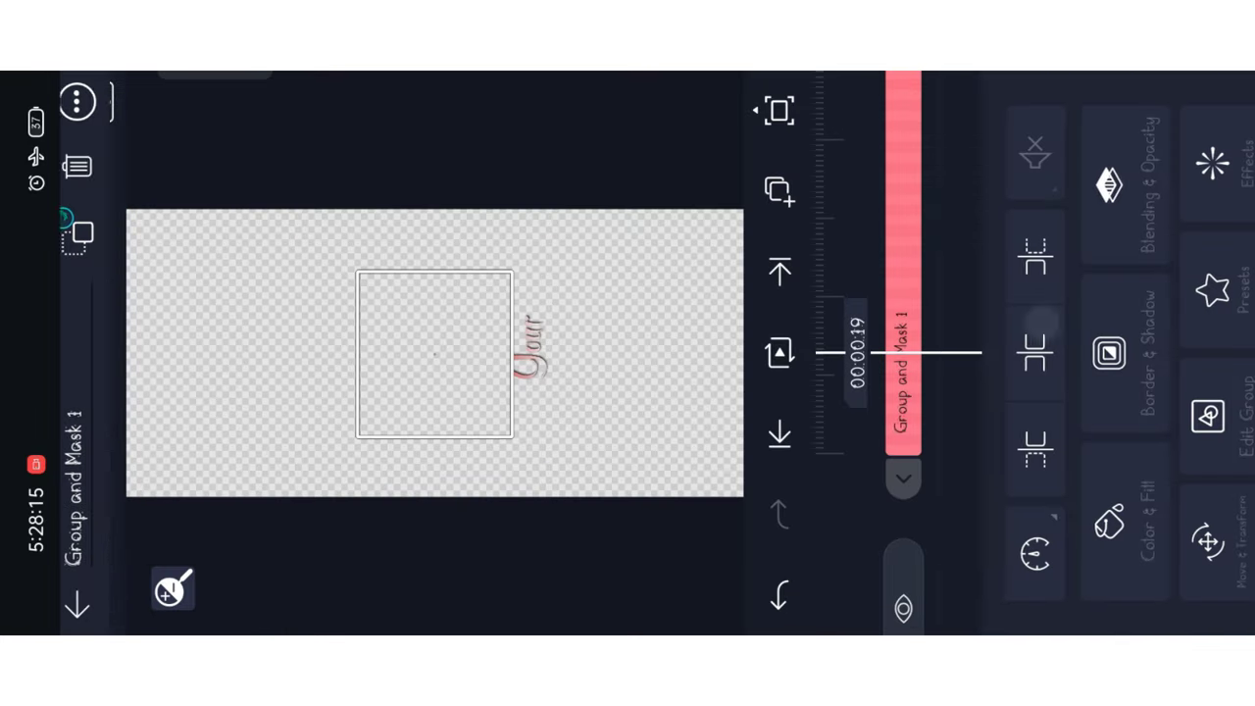
Open Group and Mask 1 to show its Rounded Rectangle 1 contents
left_click(1184, 401)
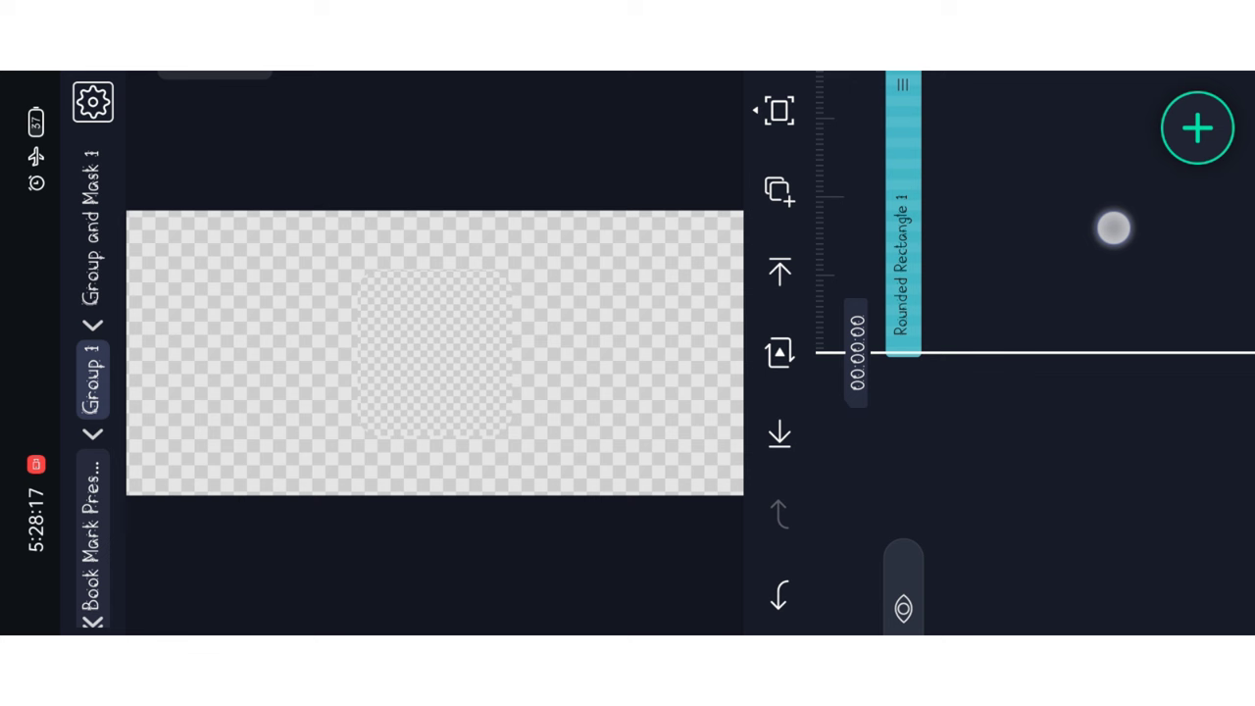
mouse_move(1113, 228)
left_mouse_down()
mouse_move(1109, 381)
mouse_move(1049, 100)
left_mouse_up()
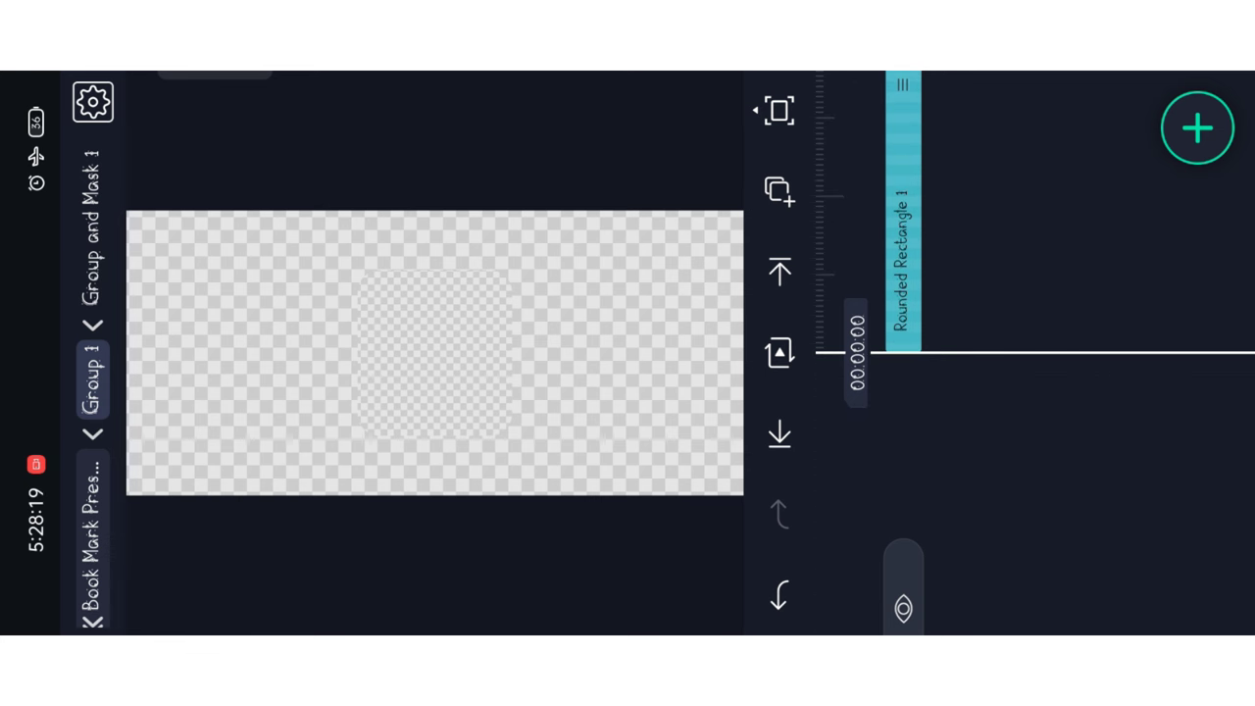
mouse_move(1084, 373)
left_mouse_down()
mouse_move(1119, 407)
mouse_move(1028, 121)
mouse_move(1042, 278)
left_mouse_up()
Pick the pink-saree photo from the Download album in the Image & Video picker
left_click(1193, 125)
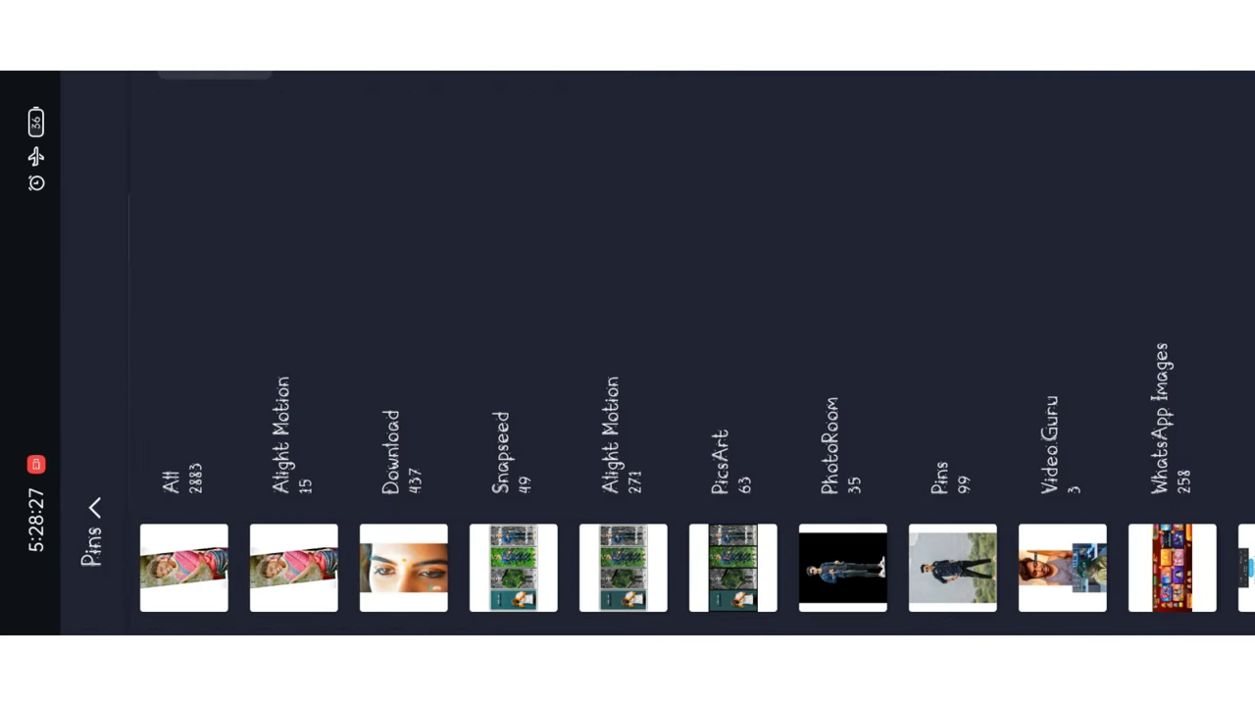
left_click_drag(820, 258, 641, 233)
left_click(953, 567)
left_click_drag(931, 491, 931, 196)
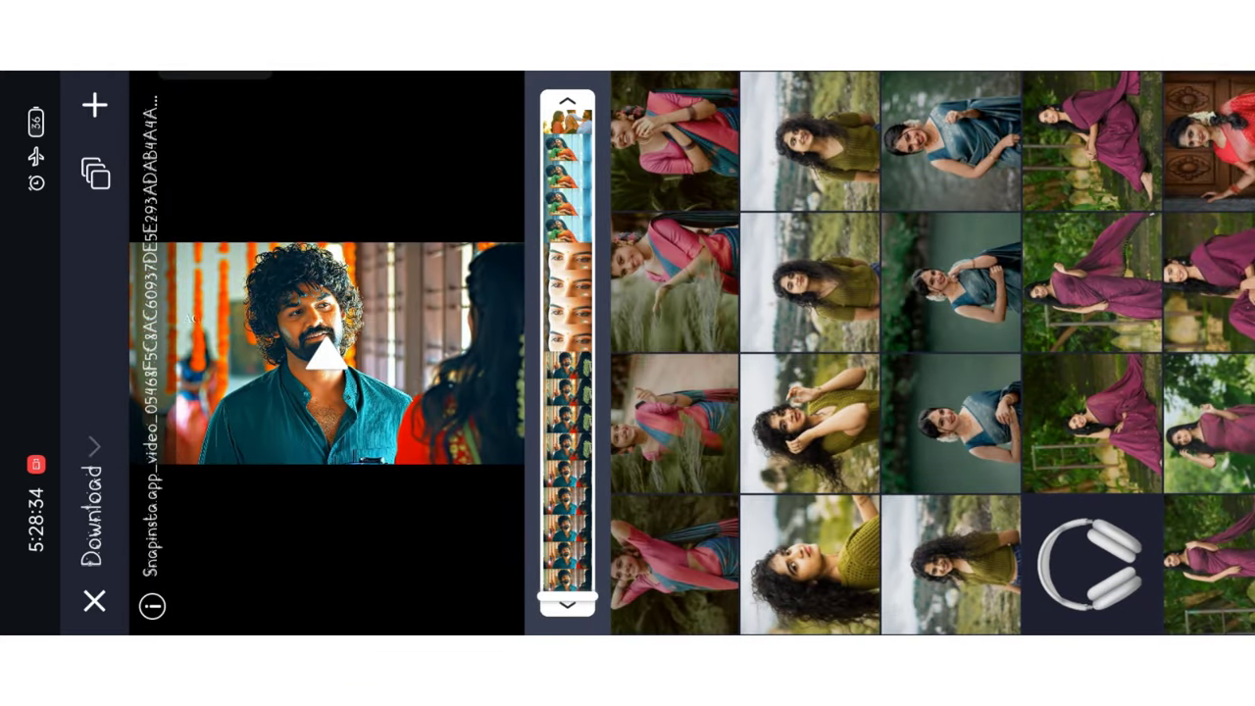
left_click_drag(857, 178, 927, 177)
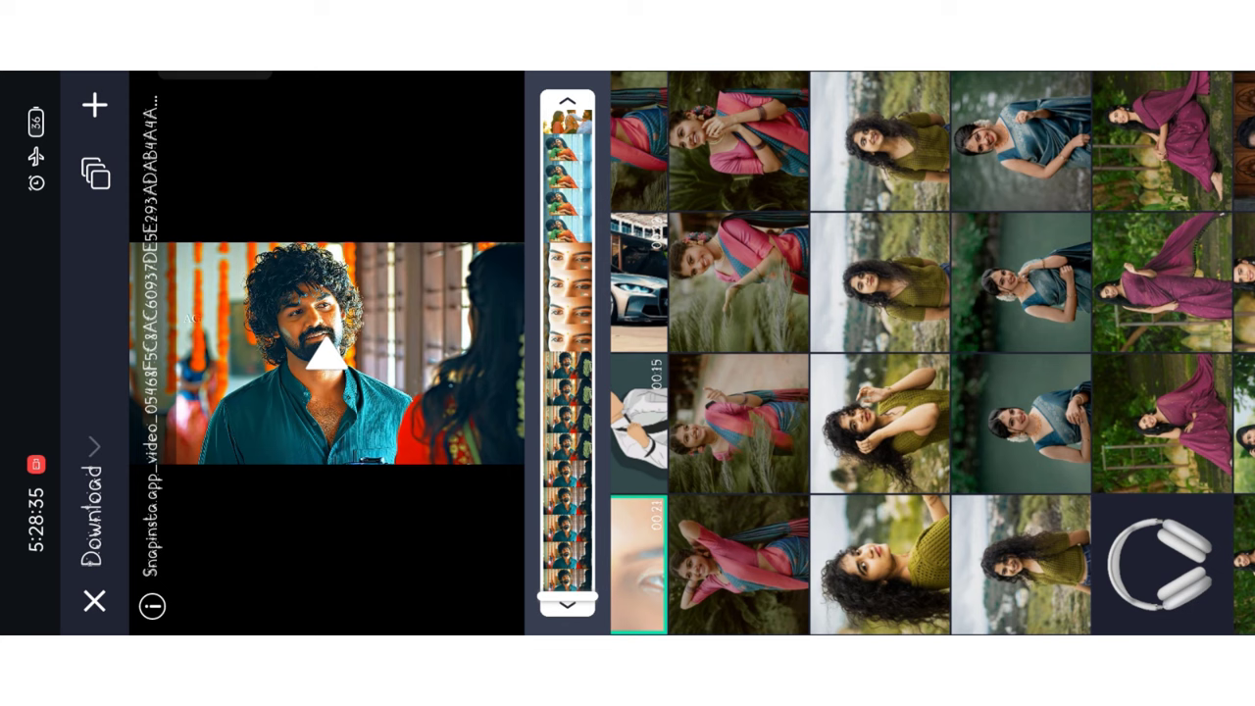
left_click(739, 140)
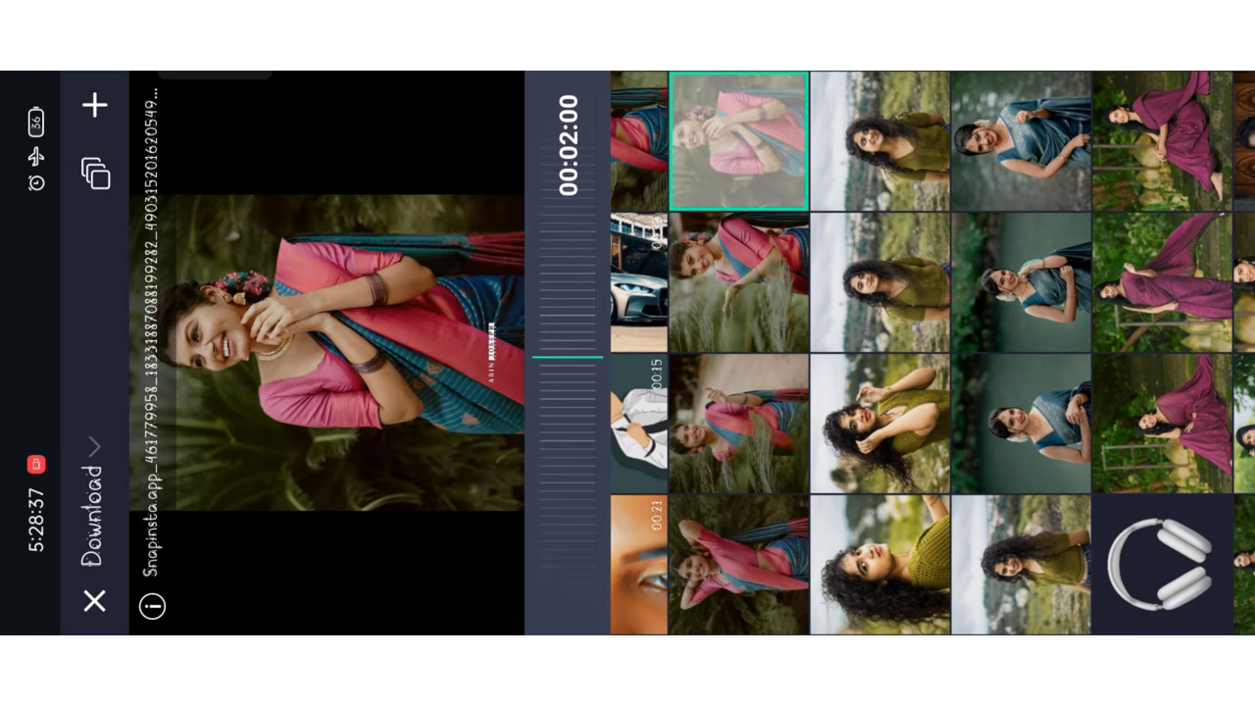
Add the pink-saree photo and place it after the Rounded Rectangle so it is masked
left_click(80, 105)
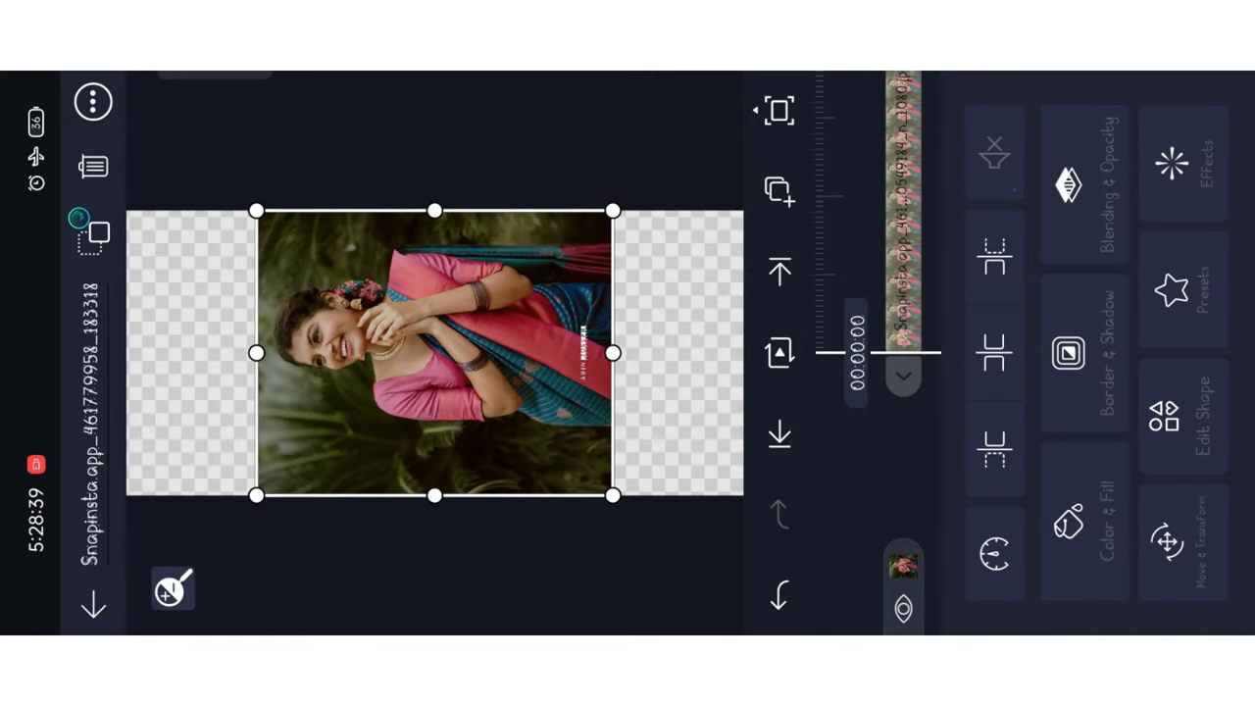
left_click(1077, 461)
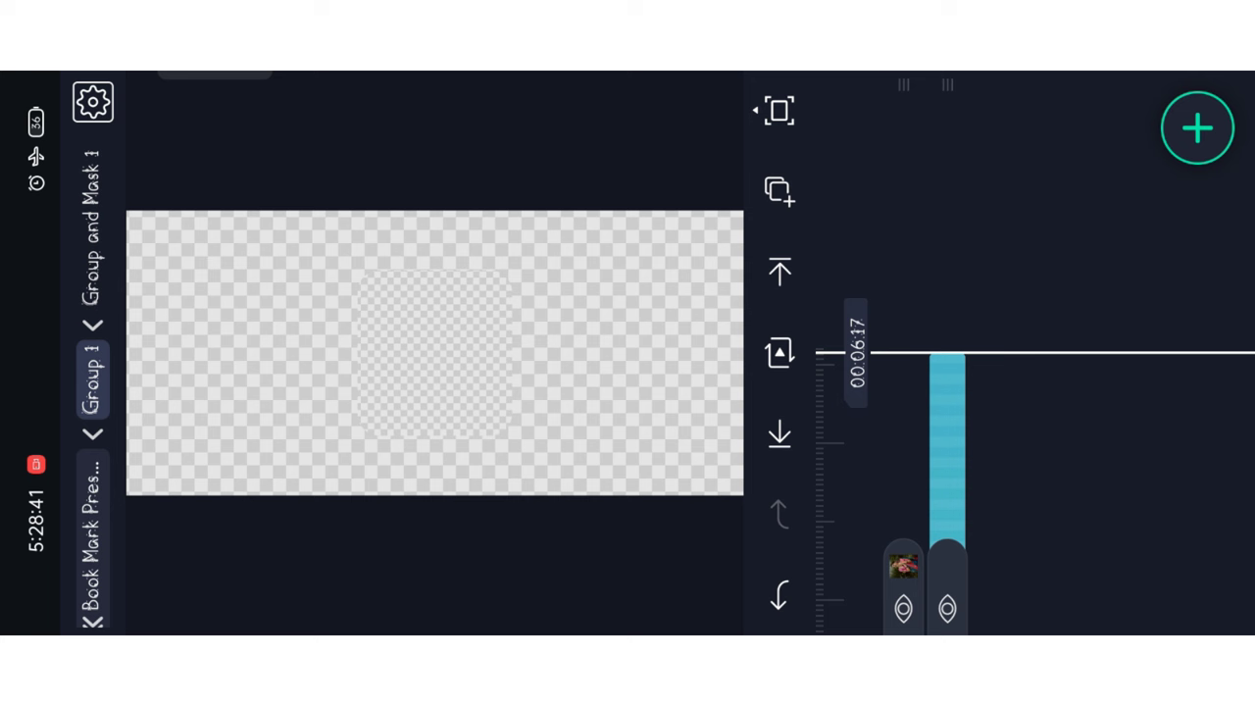
mouse_move(1091, 453)
left_mouse_down()
mouse_move(1057, 298)
mouse_move(1085, 582)
left_mouse_up()
left_click(947, 451)
left_click(998, 430)
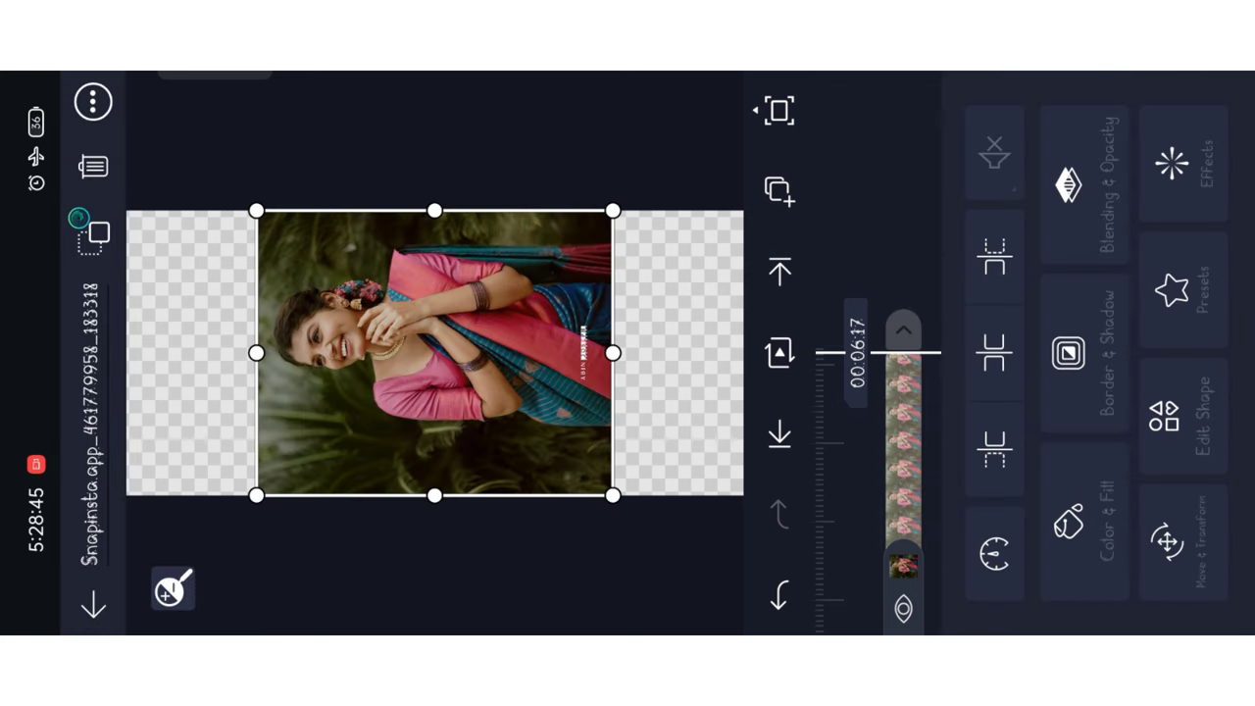
left_click(875, 206)
left_click_drag(907, 215, 938, 227)
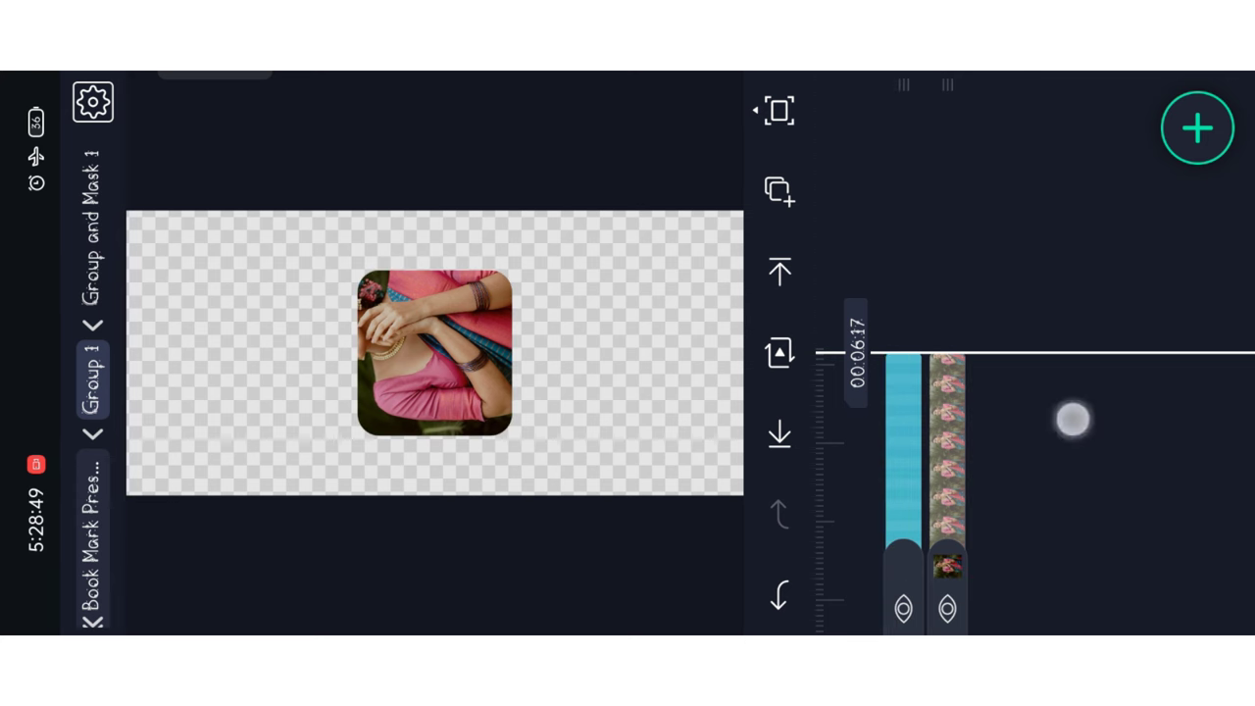
Move and scale the photo in Move & Transform so her face fills the rounded frame
mouse_move(1073, 419)
left_mouse_down()
mouse_move(1029, 210)
mouse_move(1051, 246)
mouse_move(1052, 293)
left_mouse_up()
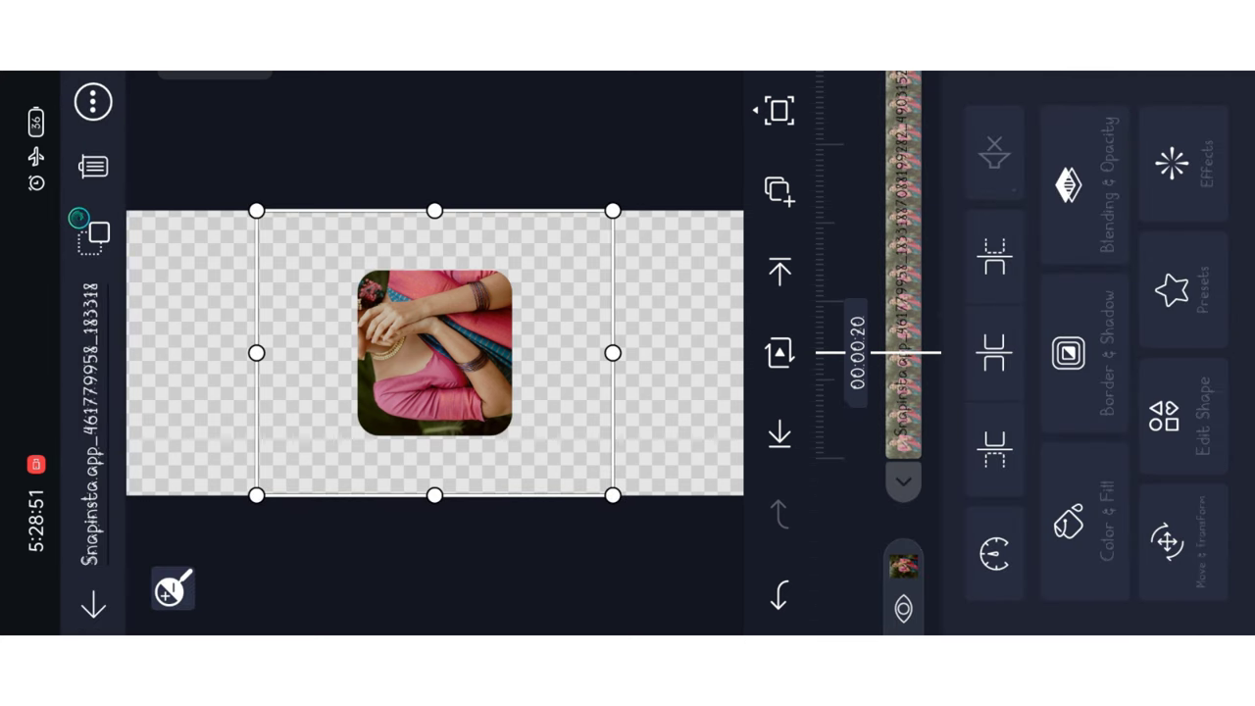
left_click(1172, 539)
left_click(984, 594)
left_click(1188, 564)
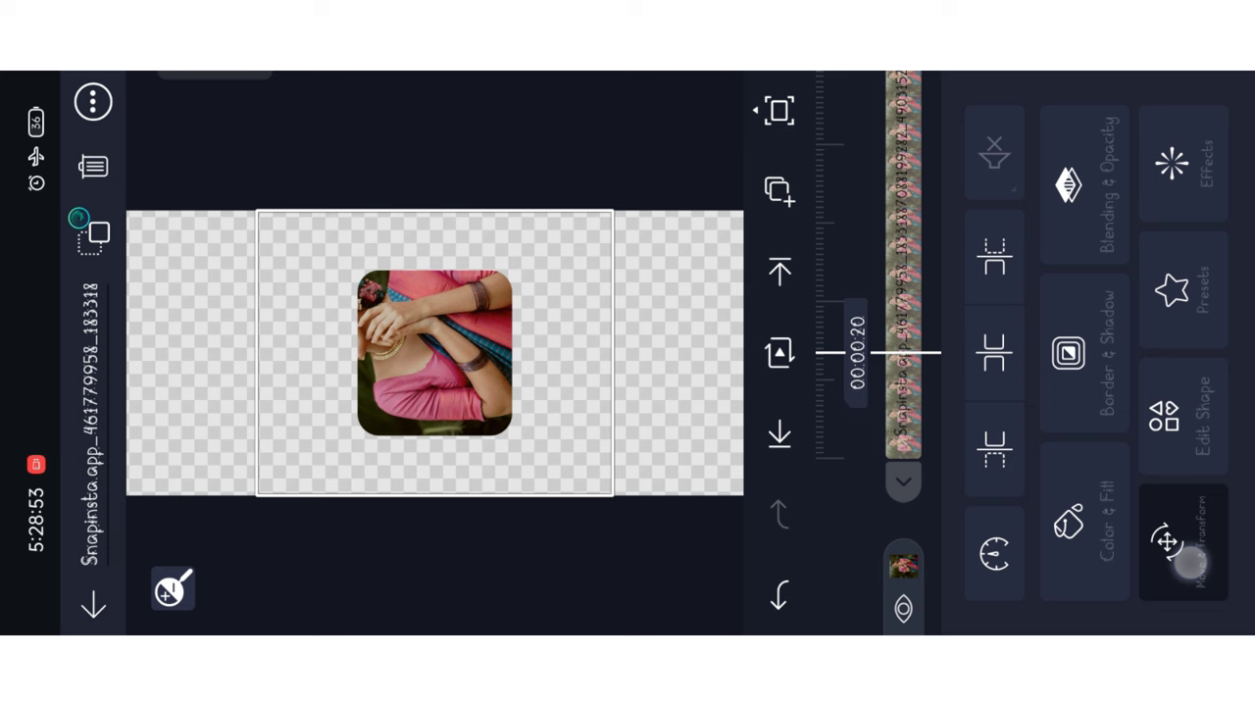
mouse_move(1084, 317)
left_mouse_down()
mouse_move(1180, 337)
mouse_move(1146, 342)
left_mouse_up()
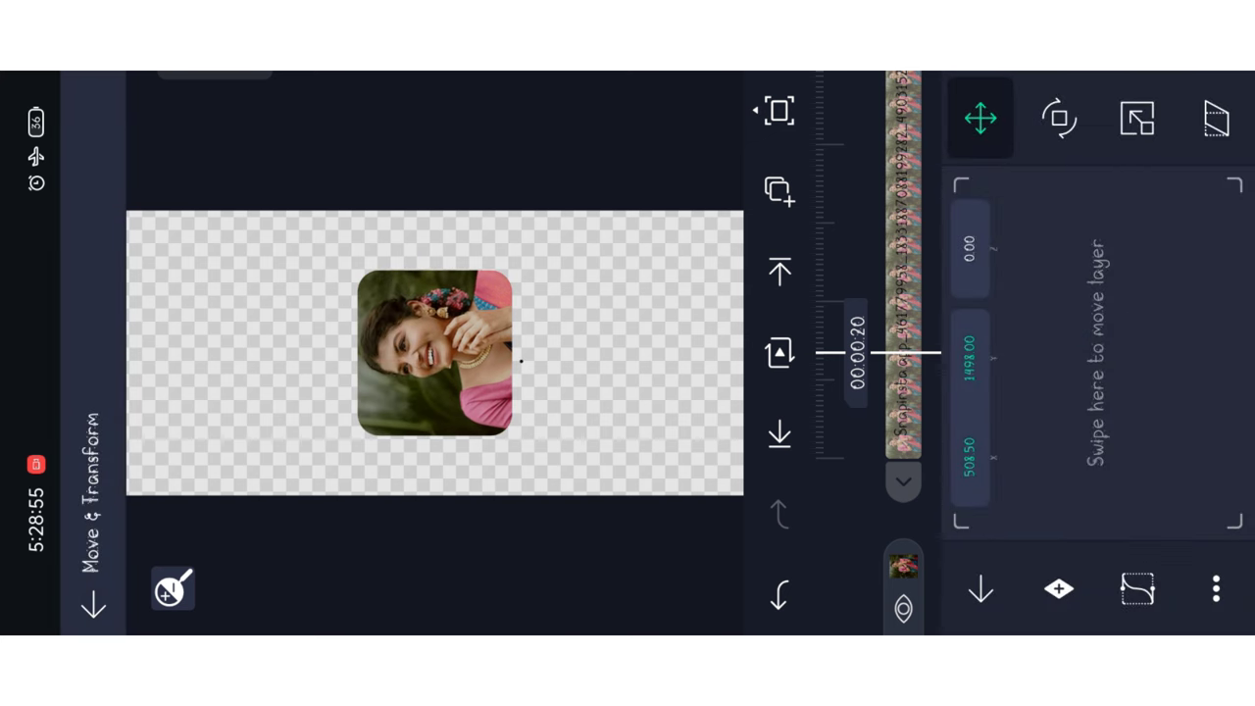
left_click(1138, 118)
left_click_drag(1138, 288, 1166, 366)
left_click(981, 118)
mouse_move(1118, 314)
left_mouse_down()
mouse_move(1131, 306)
mouse_move(1103, 308)
left_mouse_up()
left_click(1138, 118)
mouse_move(1099, 174)
left_mouse_down()
mouse_move(1166, 325)
mouse_move(1121, 300)
left_mouse_up()
left_click(980, 118)
left_click(93, 603)
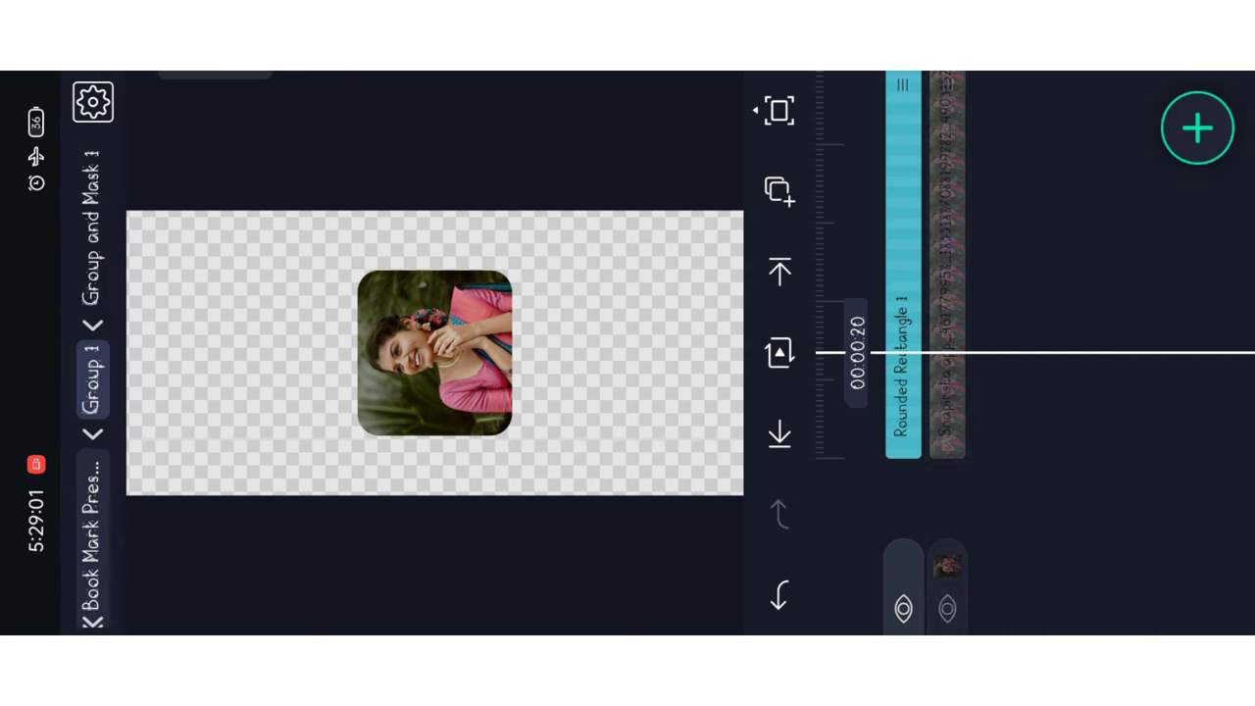
Return to the main timeline at 00:06:17 on the That Smail slide and open the Media gallery
left_click(93, 363)
left_click_drag(1127, 236, 1127, 292)
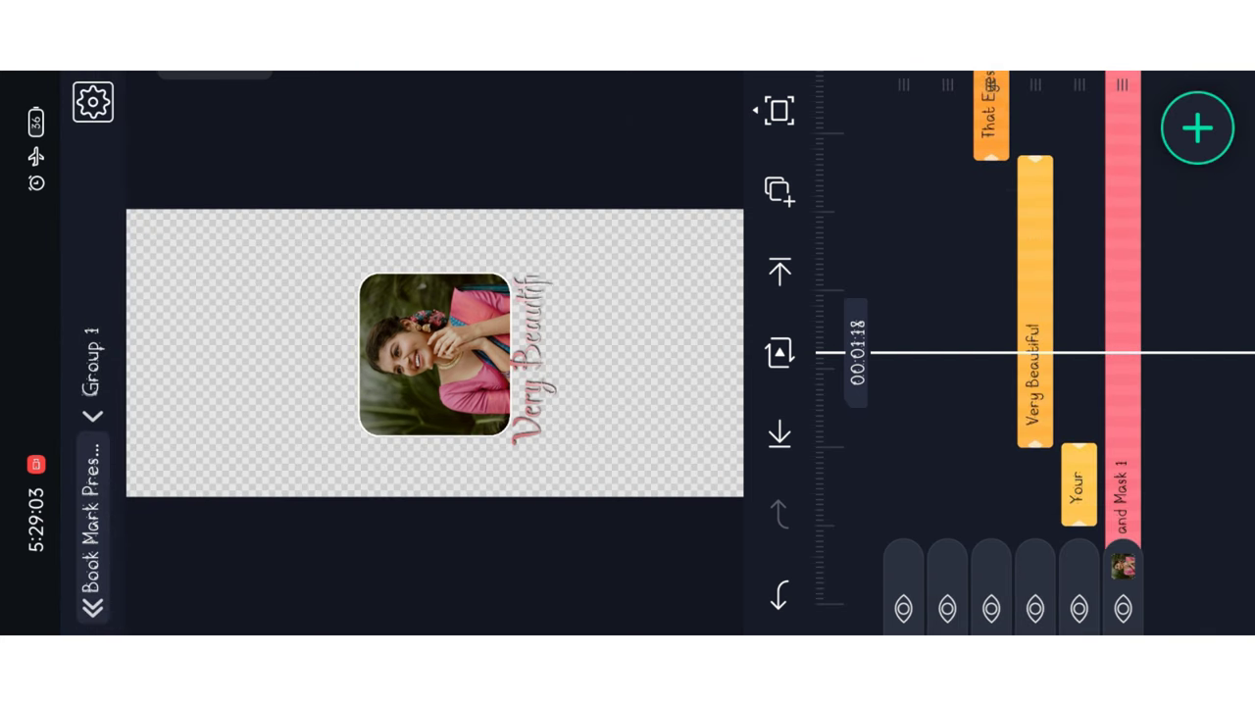
left_click(93, 520)
mouse_move(926, 294)
left_mouse_down()
mouse_move(1093, 213)
mouse_move(1092, 154)
mouse_move(1135, 502)
mouse_move(1085, 373)
left_mouse_up()
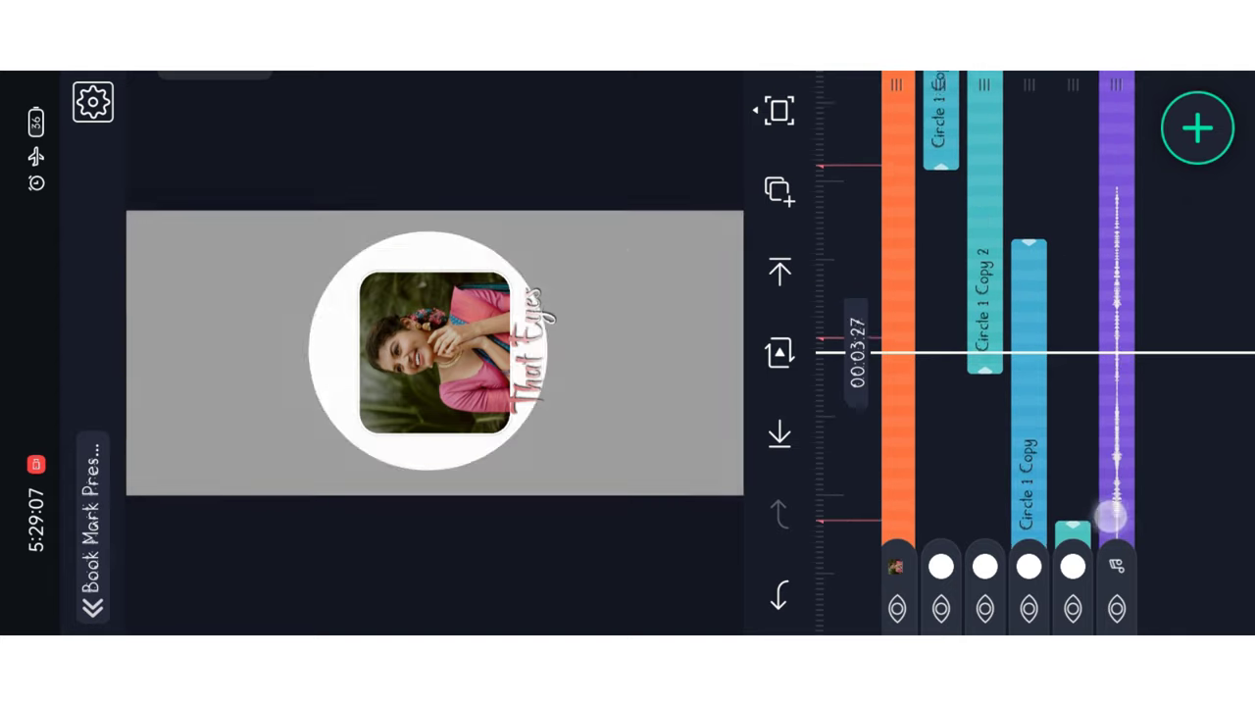
mouse_move(1112, 510)
left_mouse_down()
mouse_move(1084, 454)
mouse_move(1078, 358)
mouse_move(1079, 470)
left_mouse_up()
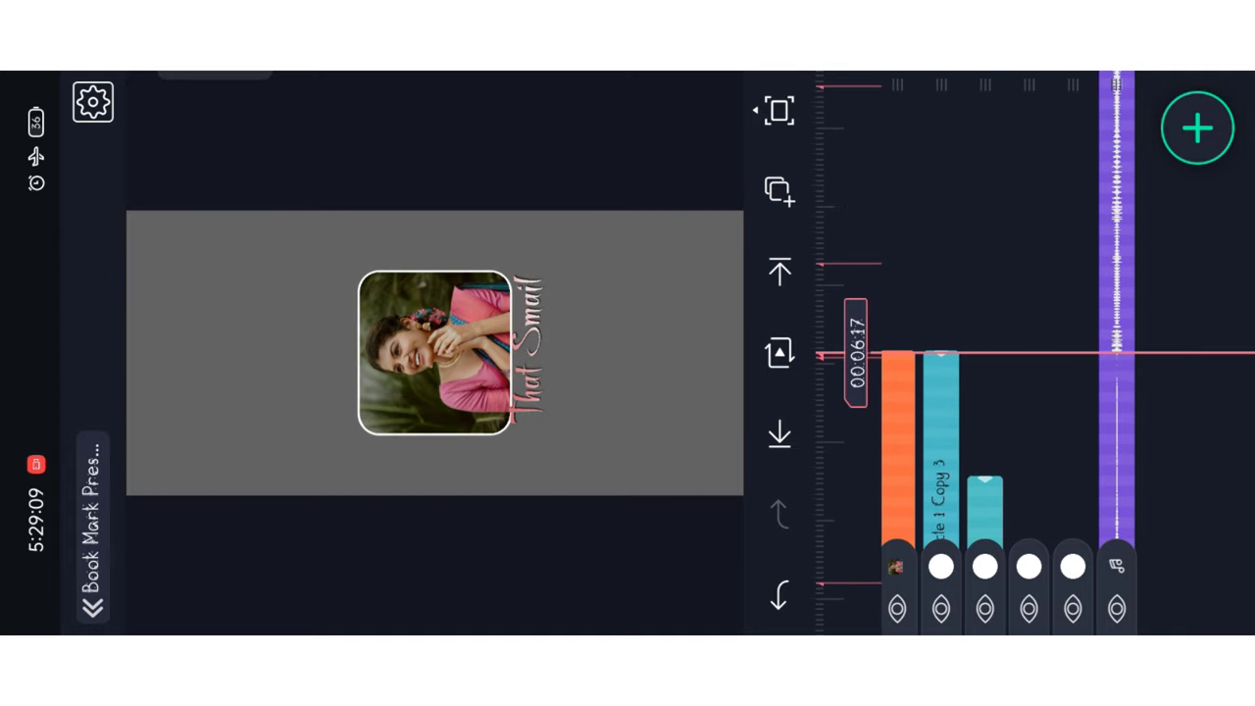
left_click_drag(914, 224, 1090, 225)
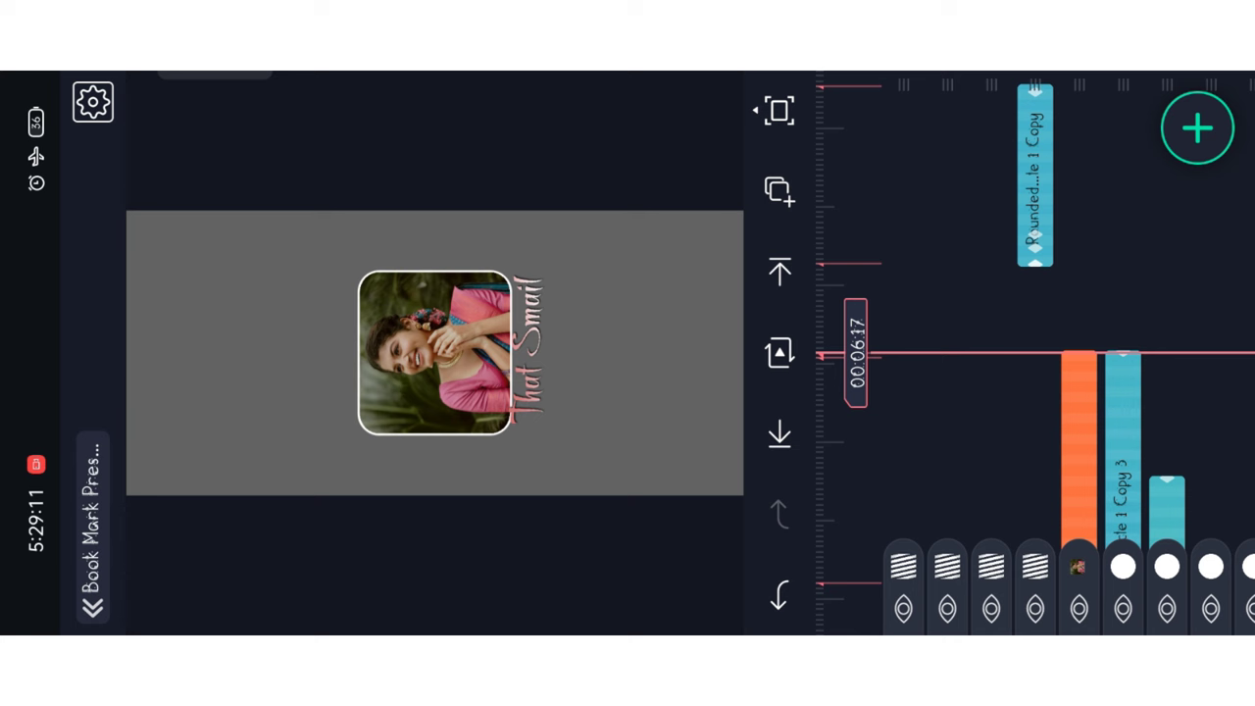
left_click(1198, 128)
left_click(893, 483)
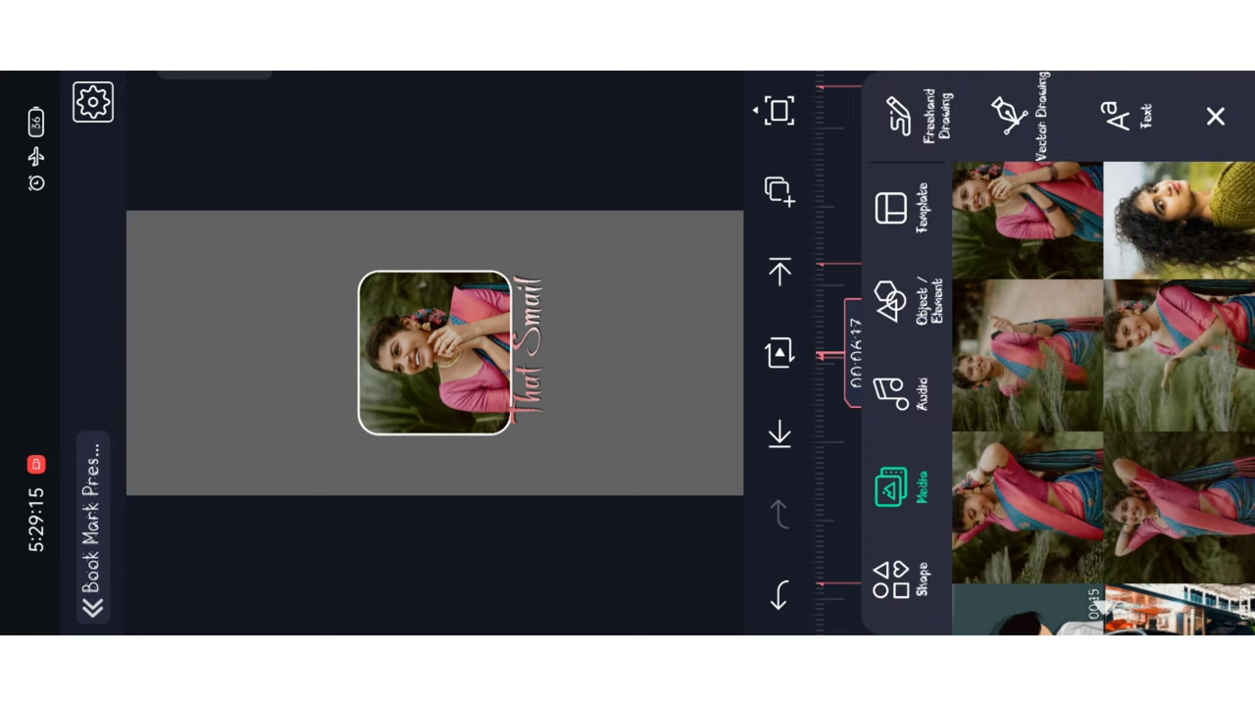
Add two gallery photos as image layers, each set to Fill Composition Area
left_click(1030, 367)
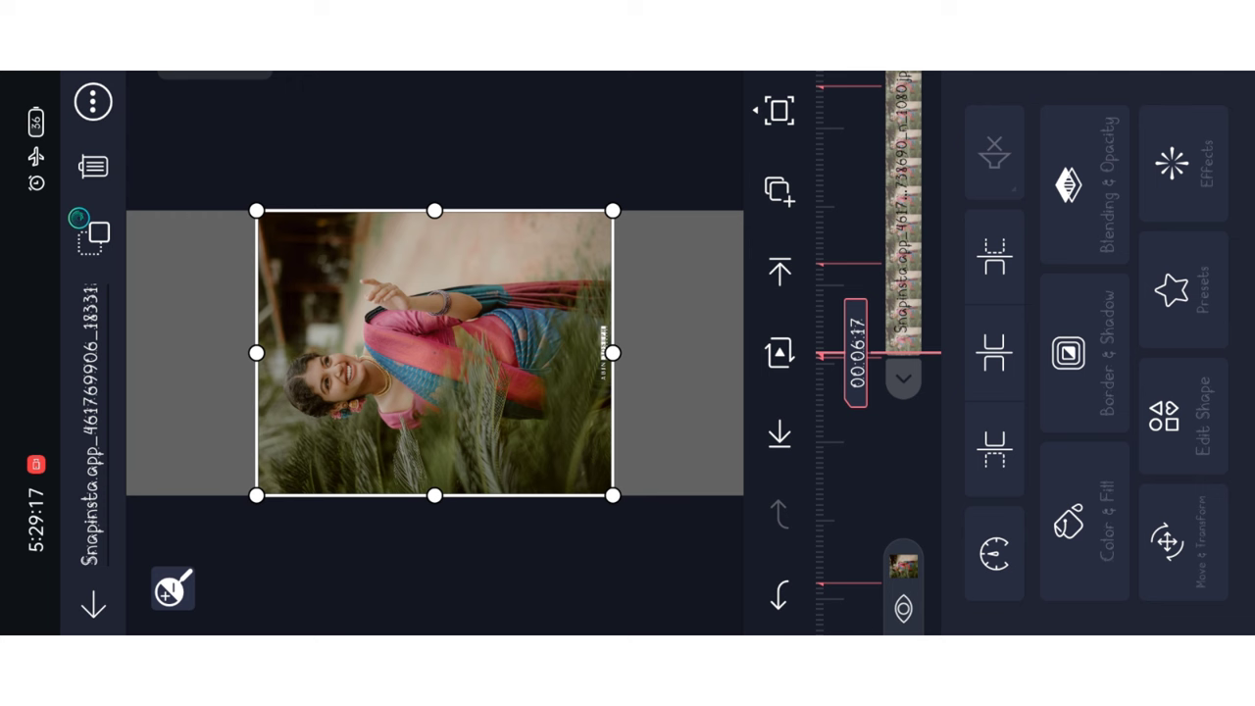
left_click(789, 271)
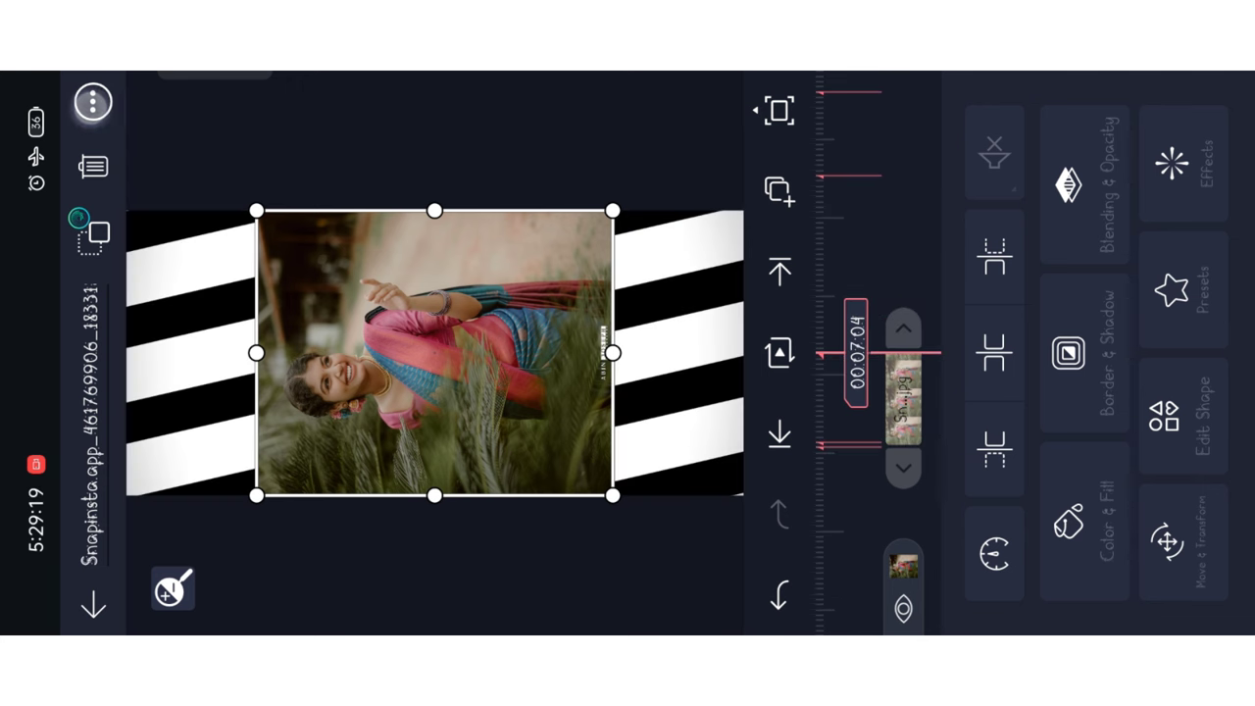
left_click(93, 101)
left_click(405, 235)
left_click(907, 236)
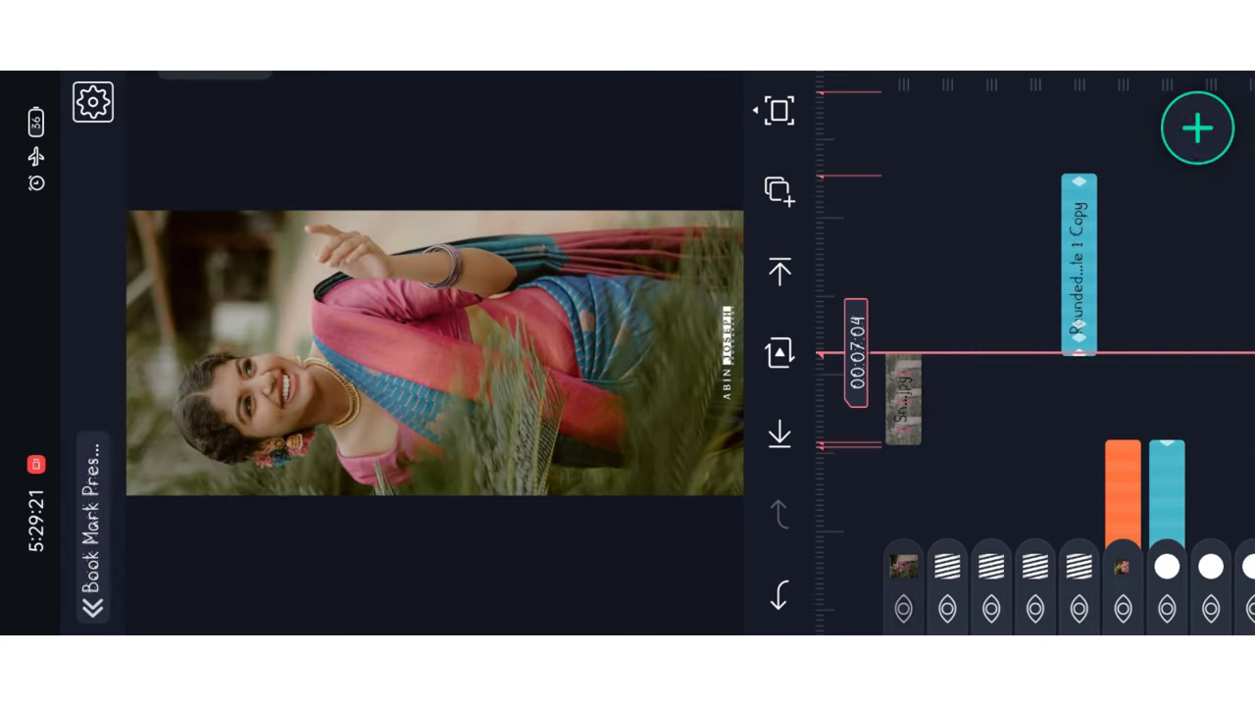
left_click(1198, 128)
left_click(915, 496)
left_click(1033, 524)
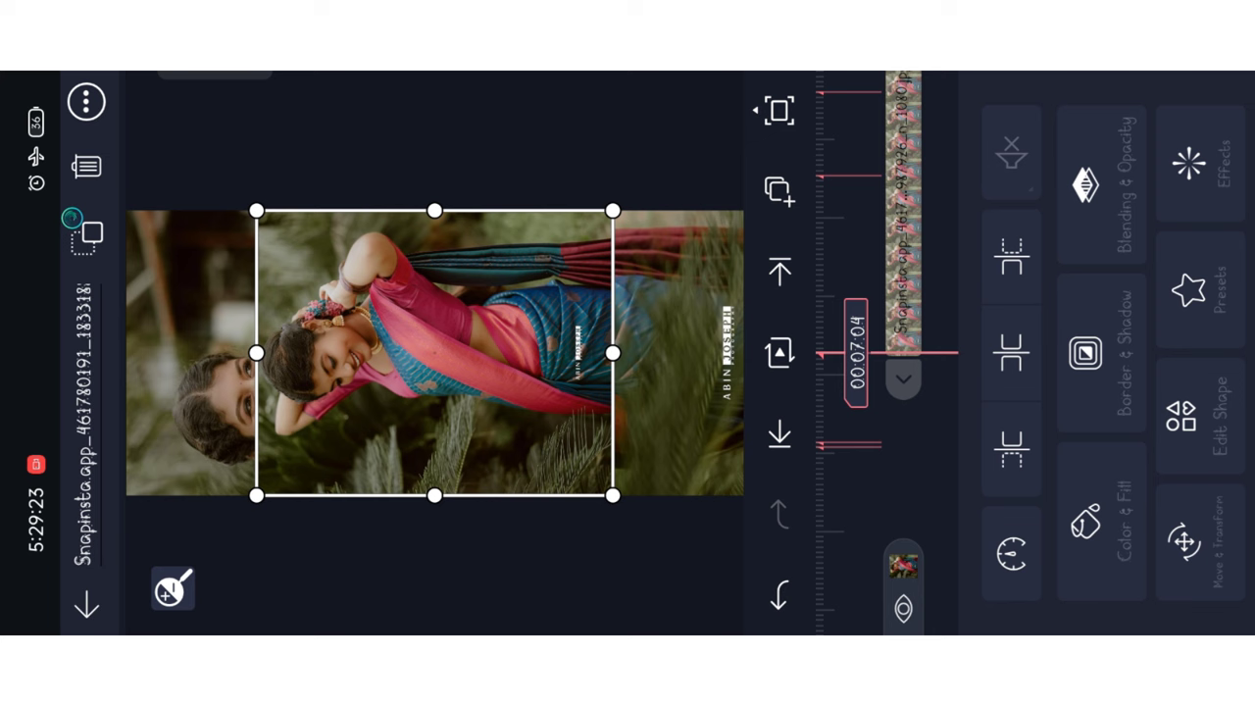
left_click(93, 101)
left_click(403, 252)
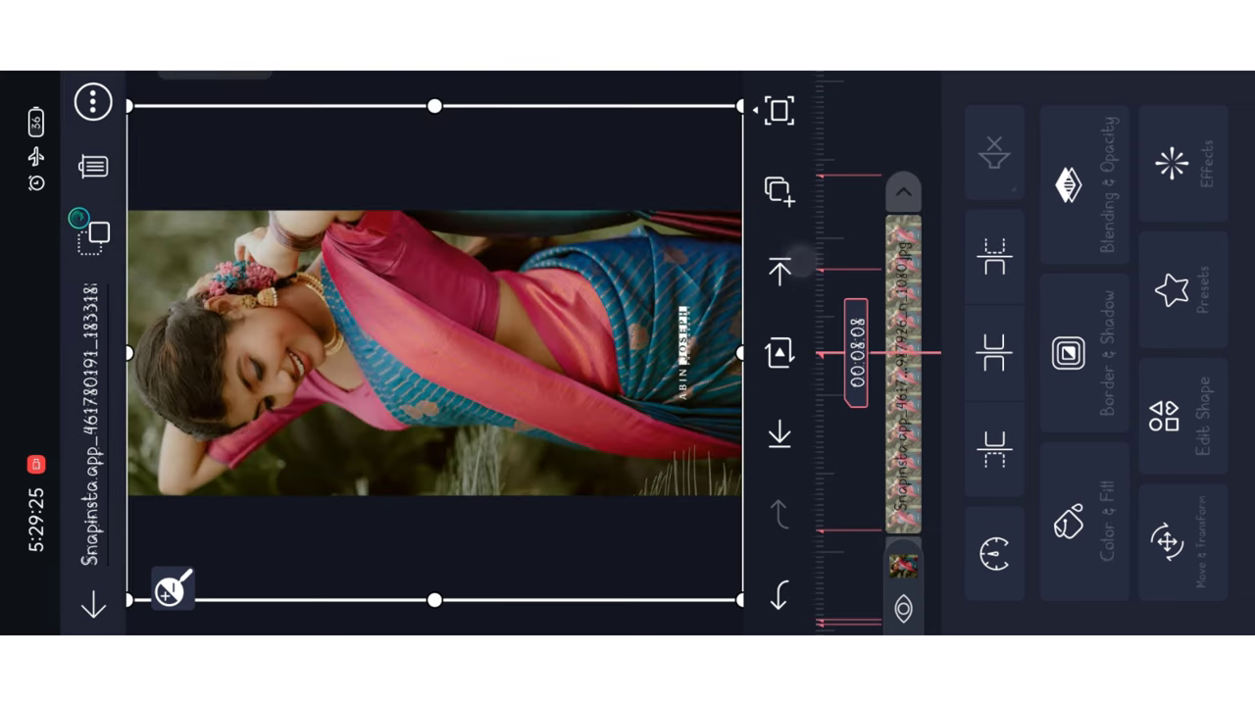
left_click(933, 207)
Scrub between about 00:06 and 00:10 to check the new photos, selecting the Snapinsta layer
left_click_drag(1073, 270, 1082, 238)
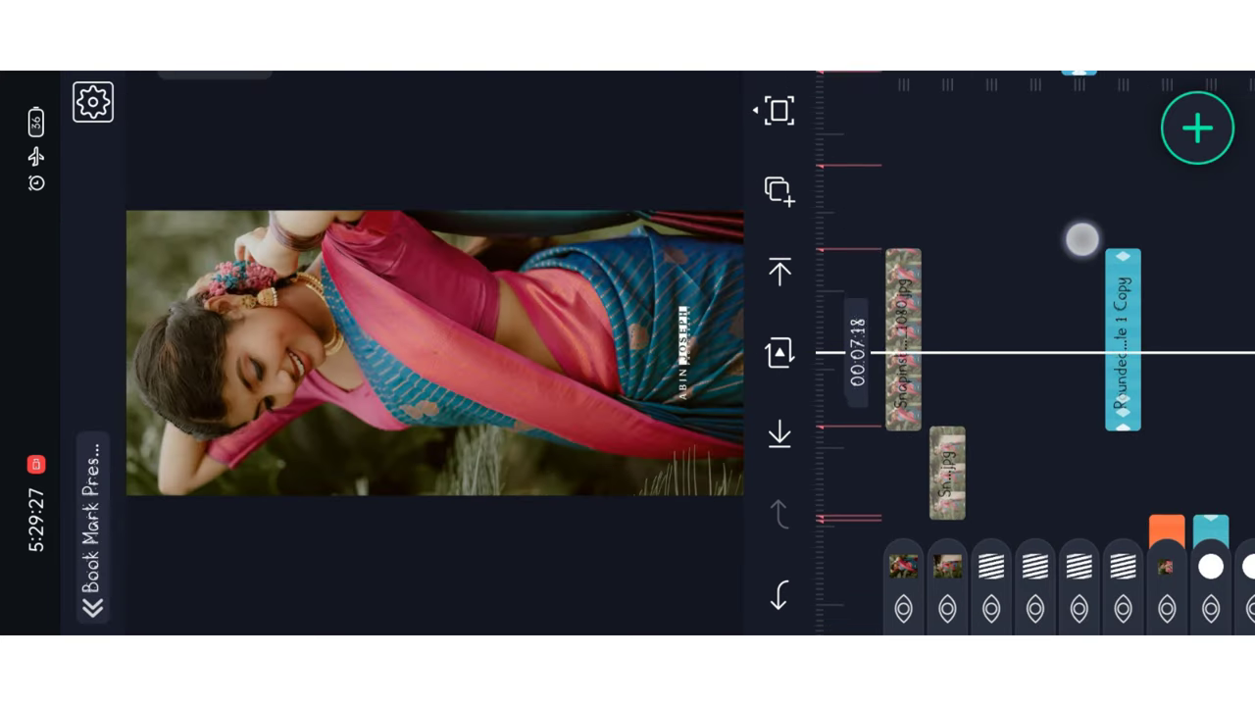
left_click(903, 566)
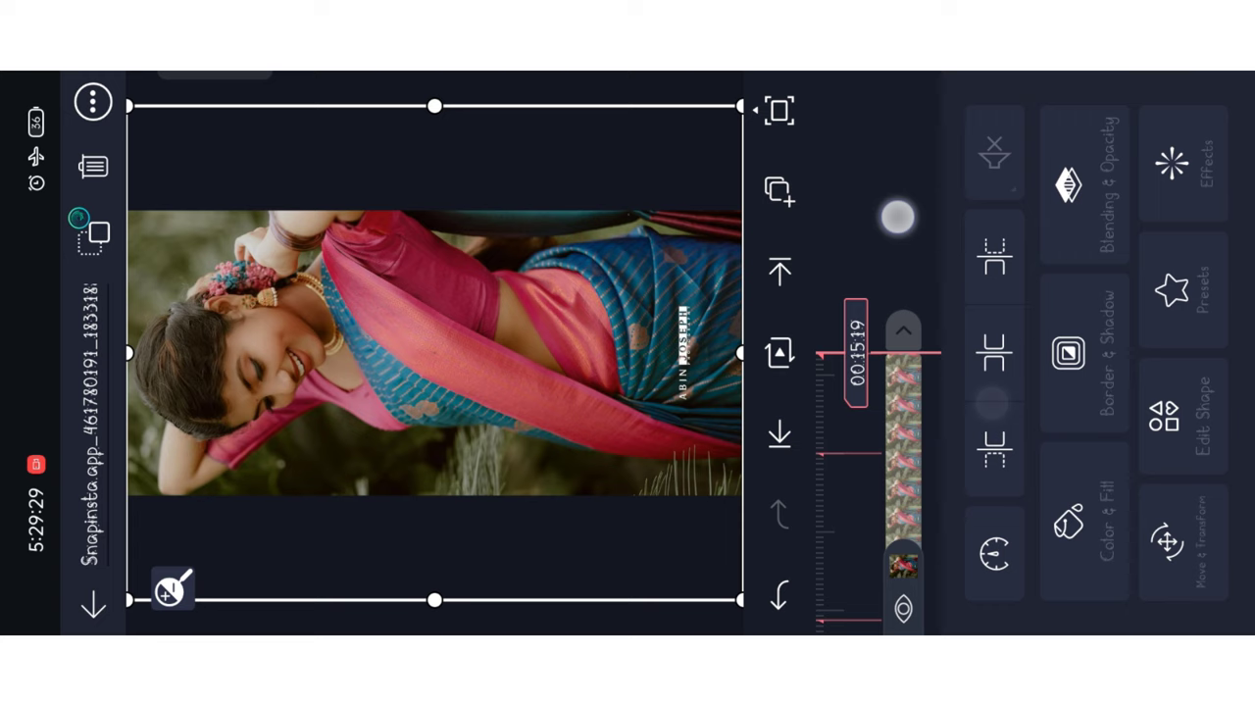
left_click(992, 157)
left_click_drag(1053, 331, 1051, 123)
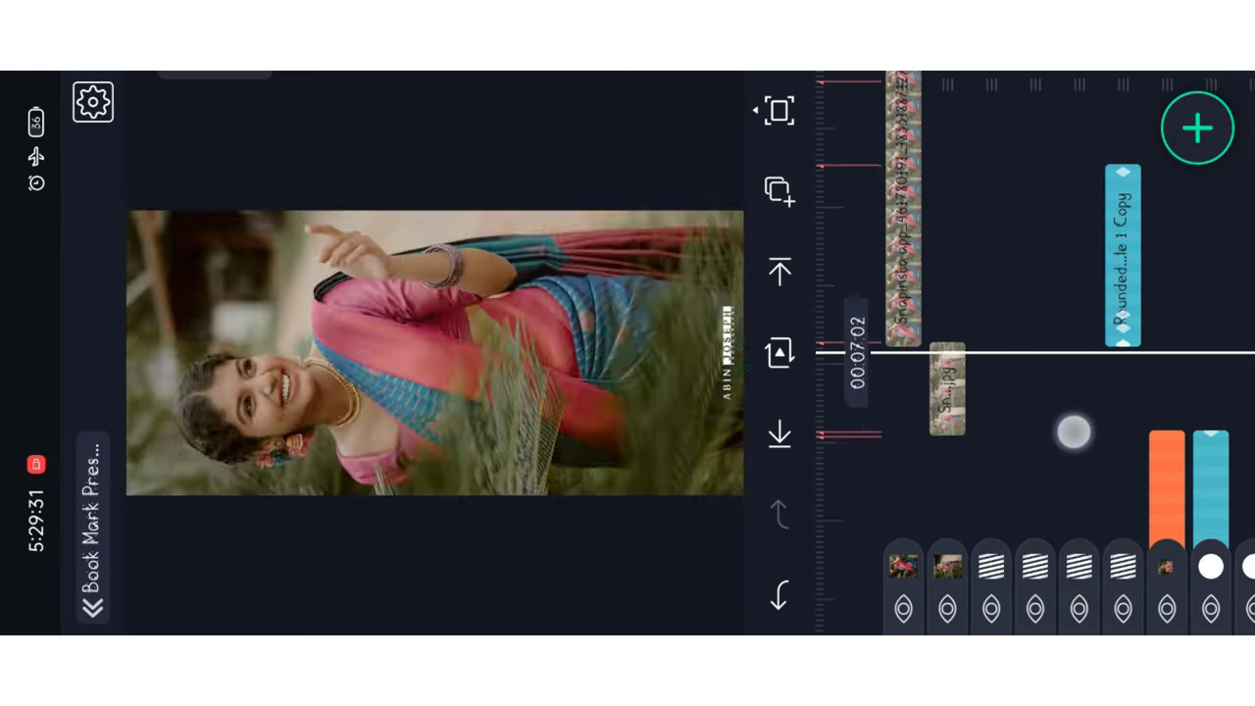
left_click_drag(1073, 431, 1073, 526)
left_click(903, 392)
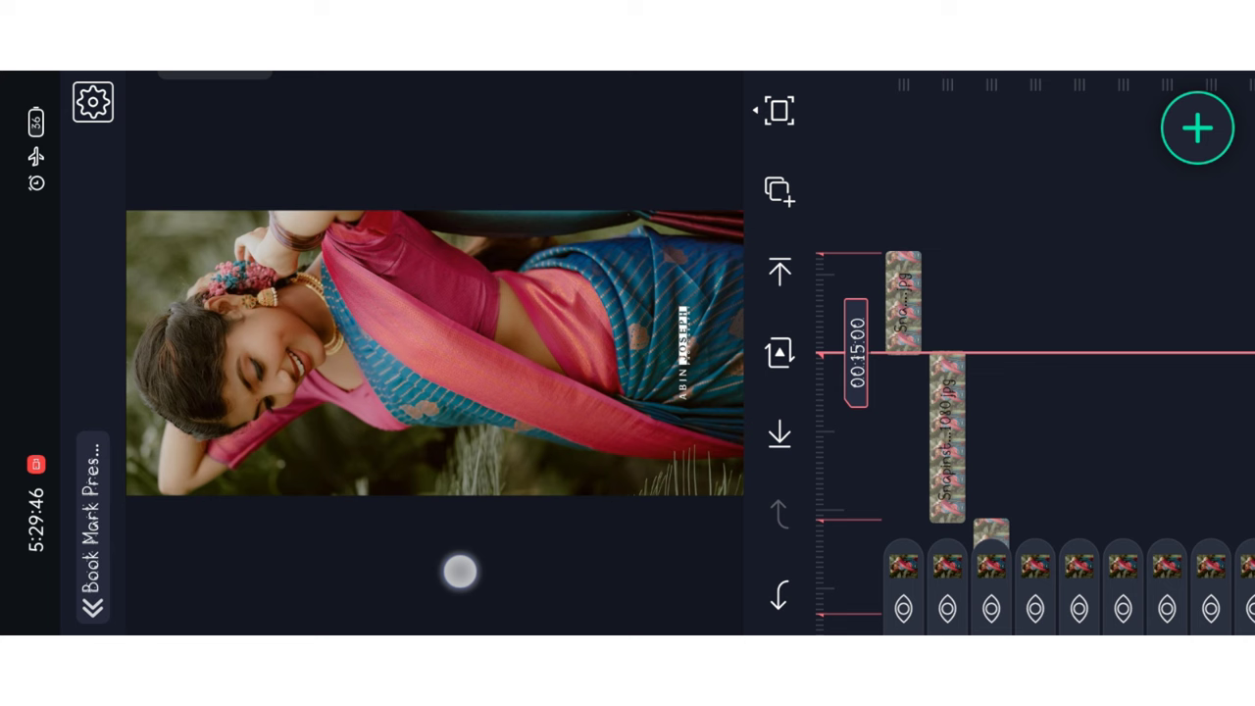
mouse_move(1012, 425)
left_mouse_down()
mouse_move(1028, 170)
mouse_move(860, 244)
mouse_move(1033, 199)
mouse_move(810, 190)
left_mouse_up()
left_click_drag(1040, 210, 1073, 305)
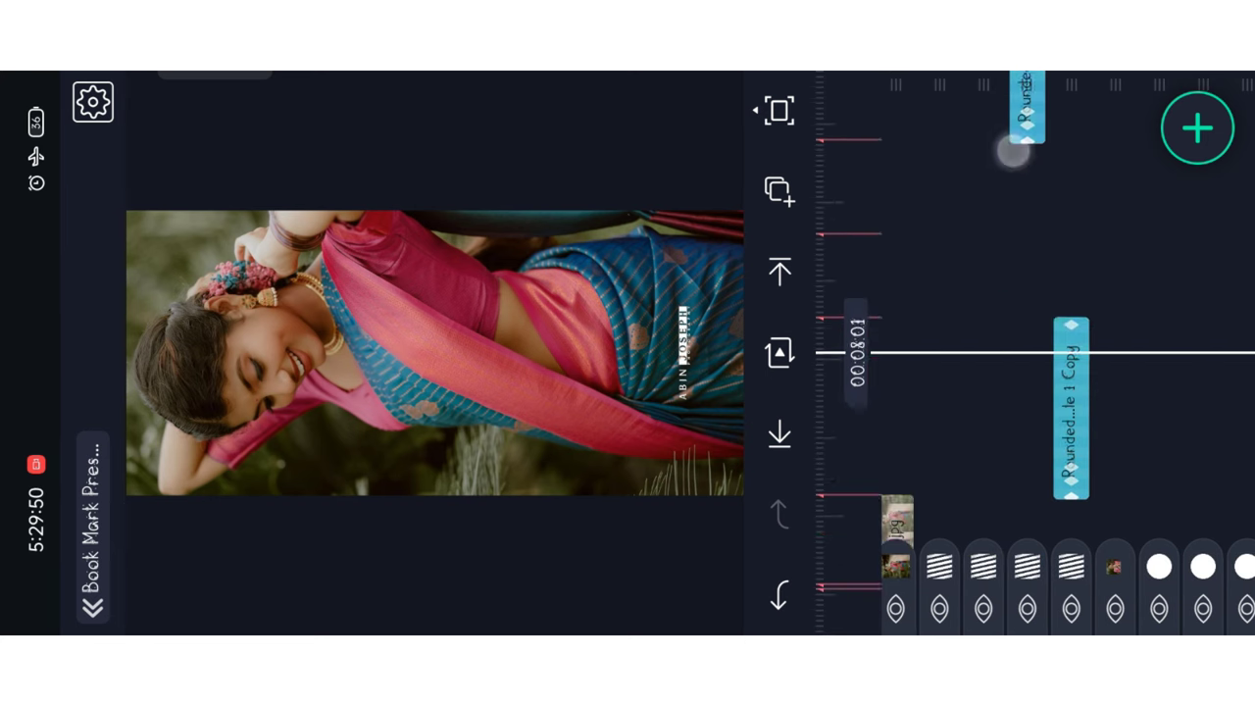
mouse_move(1014, 151)
left_mouse_down()
mouse_move(1094, 302)
mouse_move(1101, 499)
left_mouse_up()
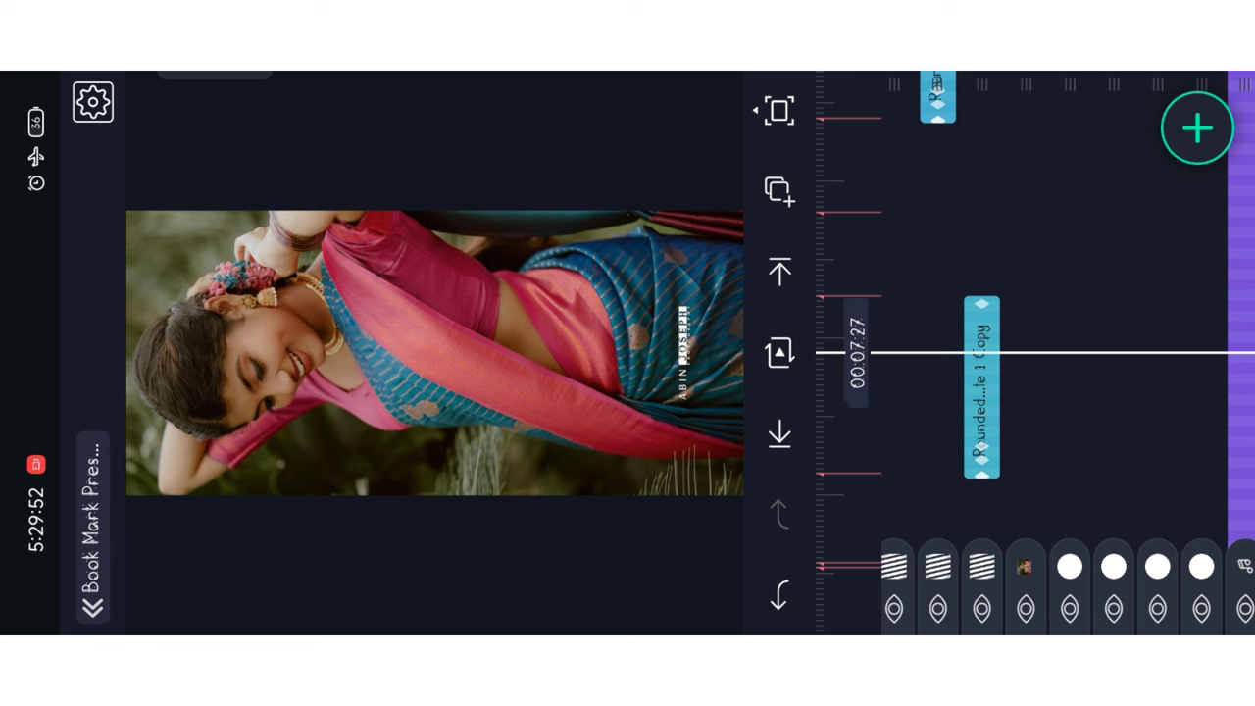
mouse_move(986, 180)
left_mouse_down()
mouse_move(735, 182)
mouse_move(1206, 209)
mouse_move(1014, 421)
mouse_move(1009, 401)
mouse_move(790, 272)
mouse_move(1047, 244)
mouse_move(1033, 230)
mouse_move(1109, 196)
mouse_move(897, 216)
mouse_move(748, 207)
mouse_move(1131, 209)
mouse_move(1046, 501)
mouse_move(822, 215)
mouse_move(1046, 320)
left_mouse_up()
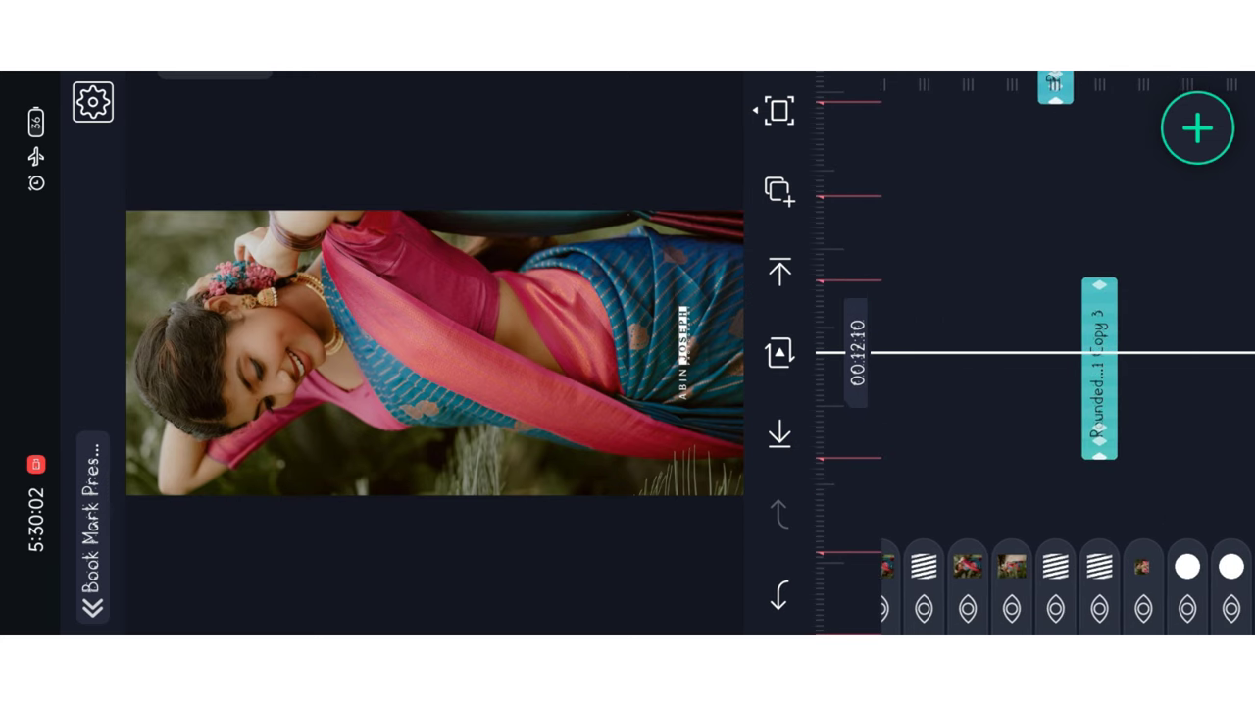
mouse_move(1109, 154)
left_mouse_down()
mouse_move(743, 176)
mouse_move(964, 190)
mouse_move(938, 193)
mouse_move(1099, 388)
mouse_move(1127, 474)
mouse_move(863, 232)
mouse_move(1026, 252)
mouse_move(965, 223)
left_mouse_up()
mouse_move(1059, 185)
left_mouse_down()
mouse_move(661, 182)
mouse_move(969, 177)
left_mouse_up()
mouse_move(1089, 313)
left_mouse_down()
mouse_move(1028, 163)
mouse_move(1078, 277)
mouse_move(1039, 137)
mouse_move(888, 246)
left_mouse_up()
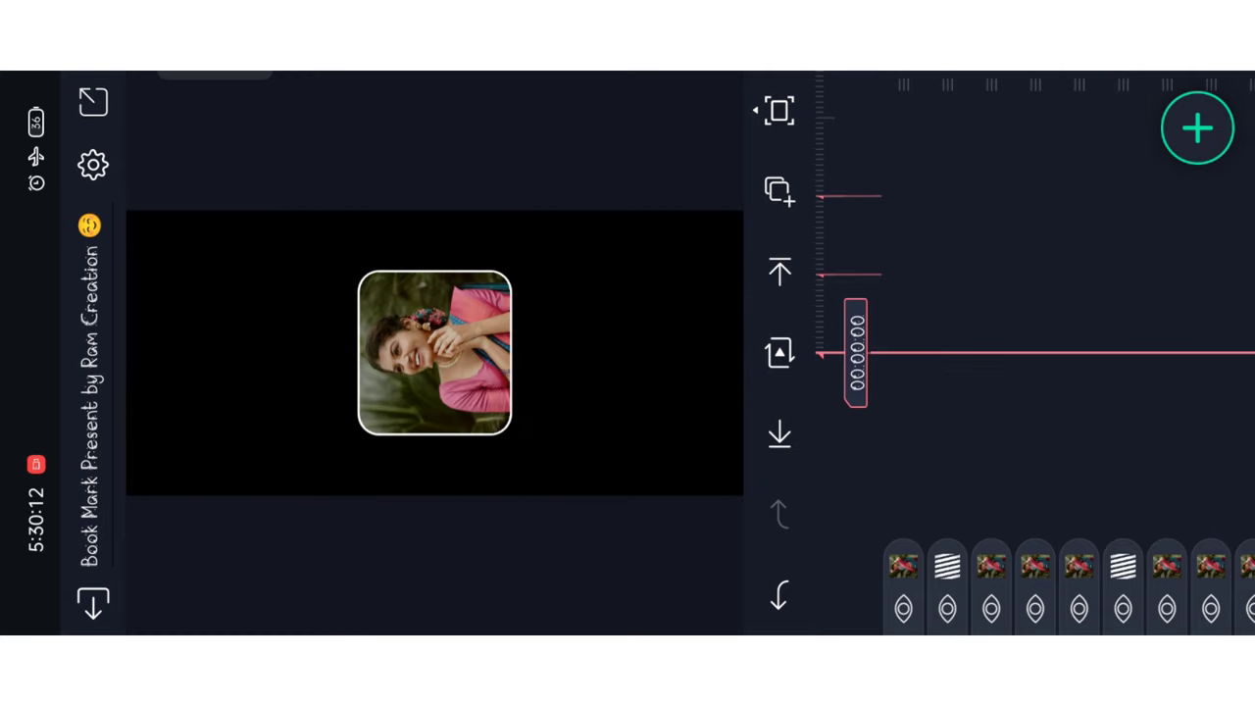
left_click(102, 613)
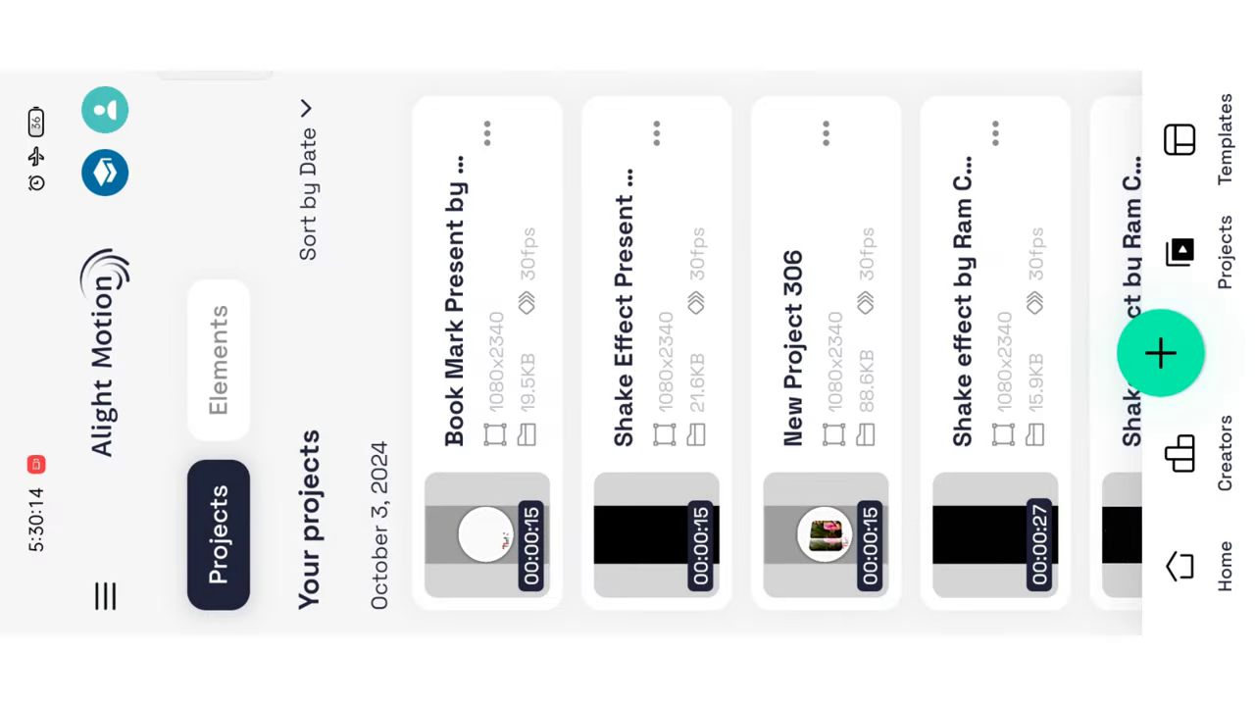
left_click(656, 343)
left_click_drag(1132, 224, 1166, 278)
left_click(1123, 304)
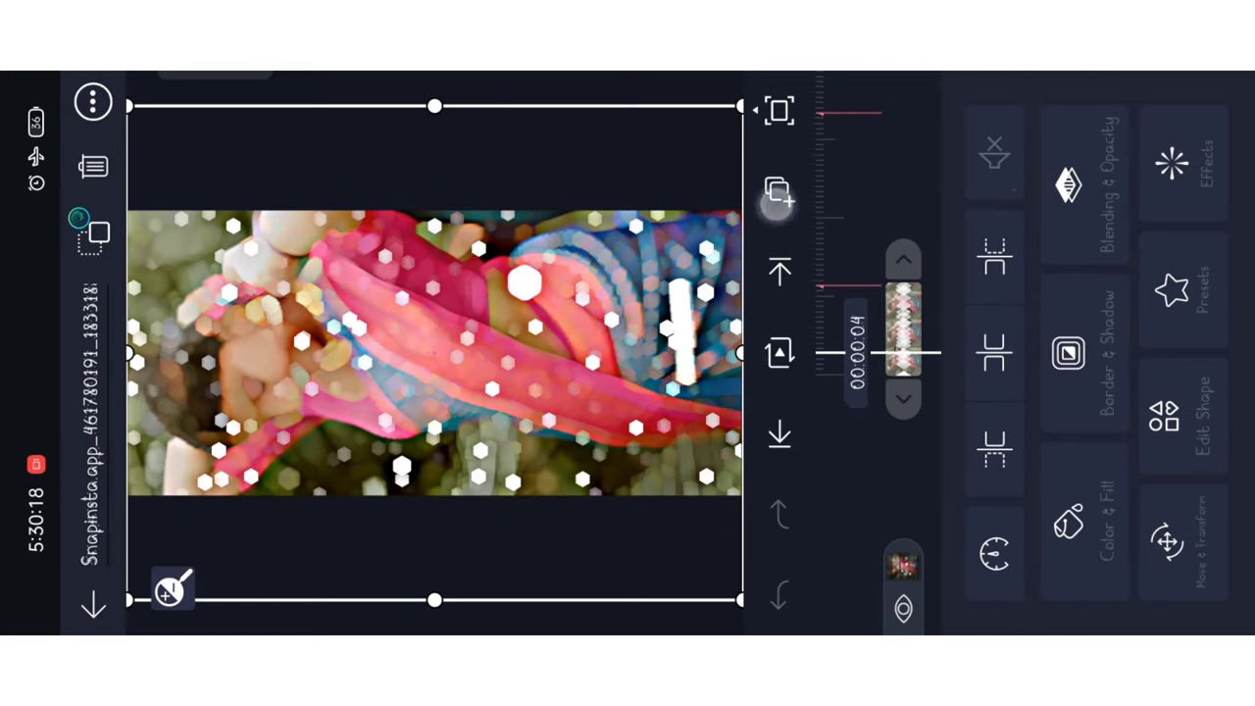
left_click(777, 201)
key("Escape")
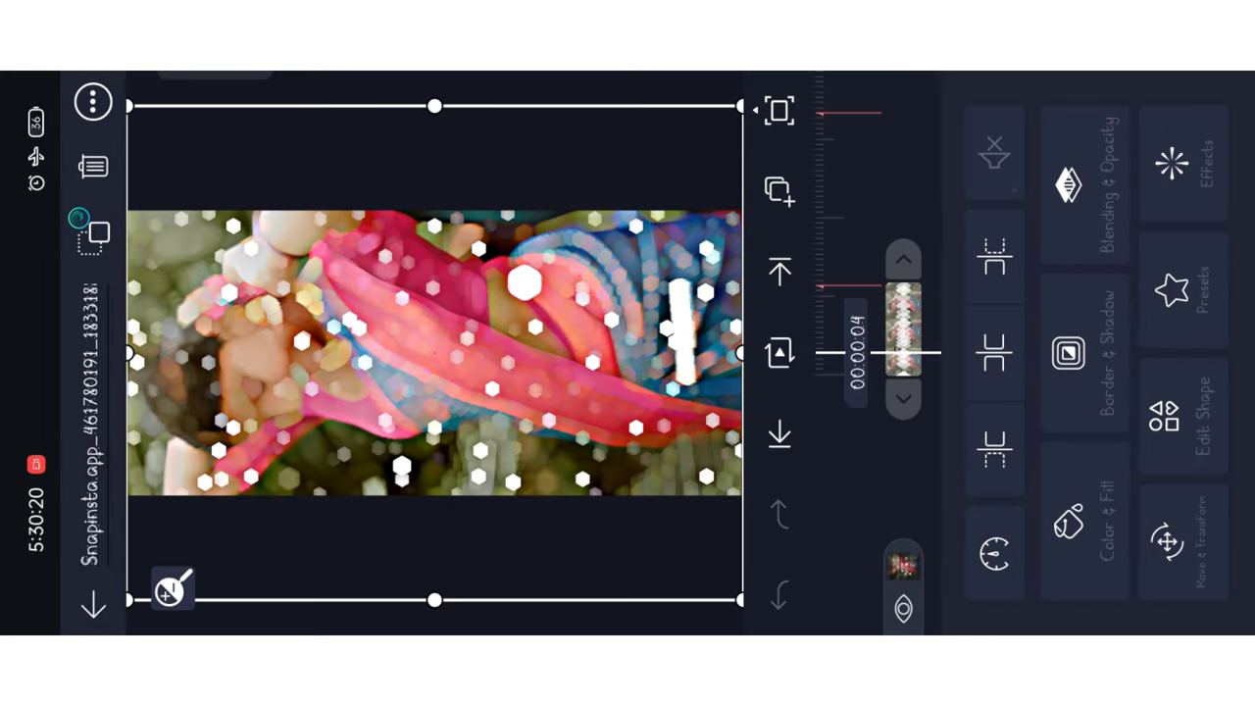
key("Escape")
key("Escape")
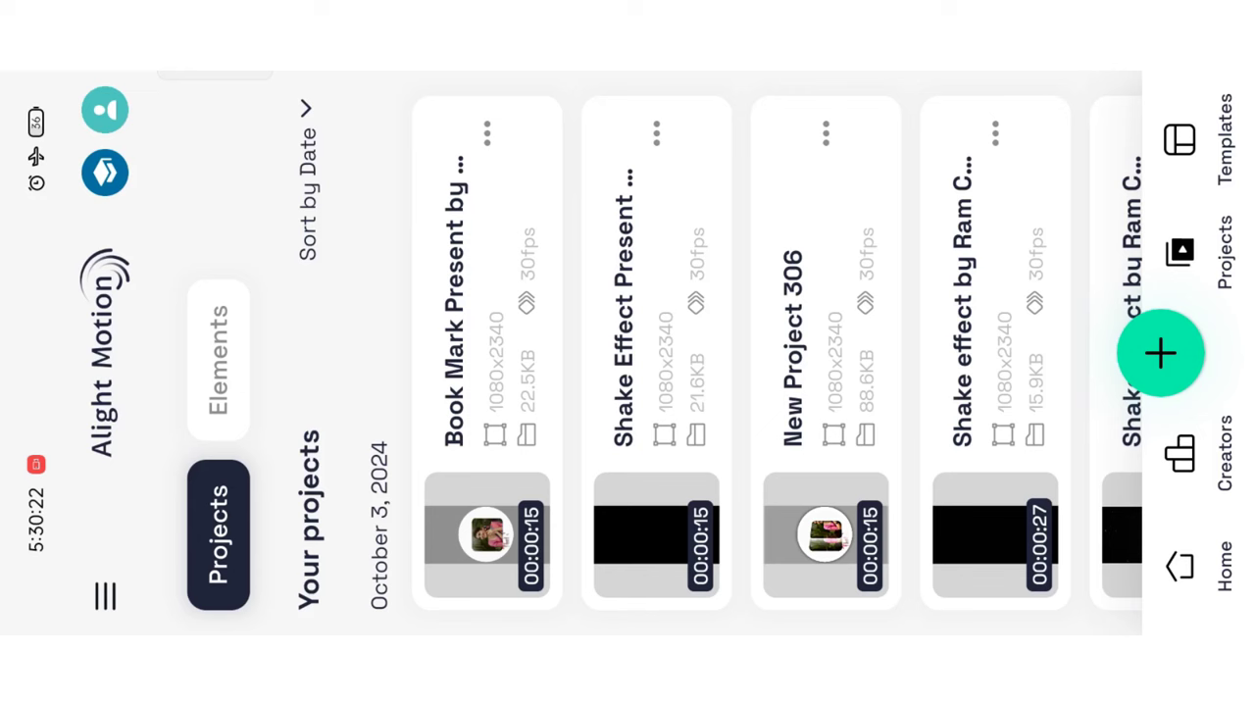
left_click(490, 250)
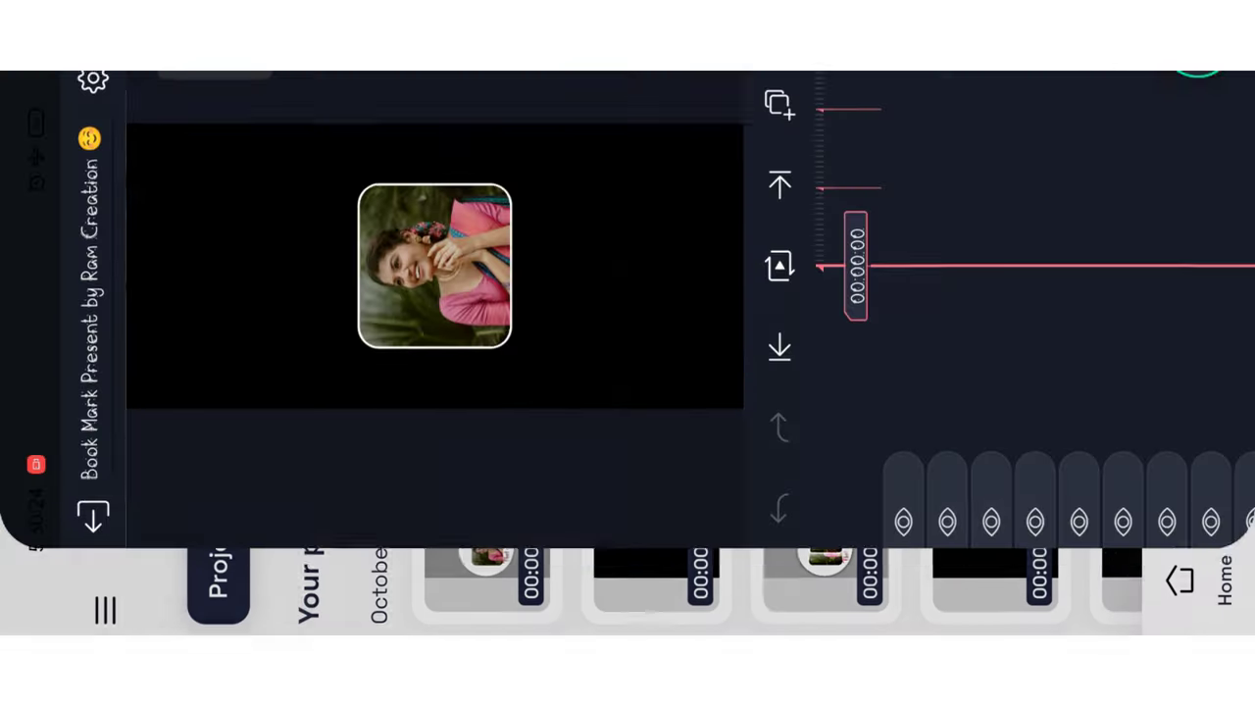
left_click_drag(1121, 448, 886, 225)
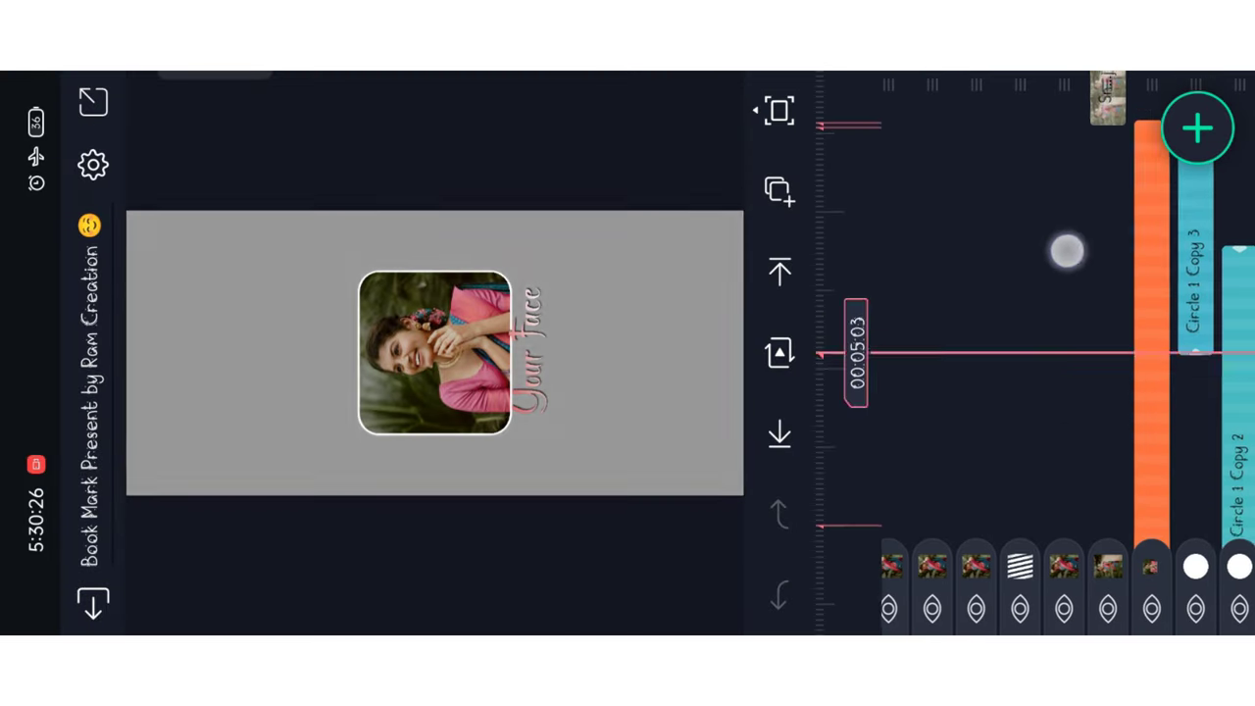
Move the playhead to 00:06:26 and select the first full-canvas photo layer
mouse_move(1065, 252)
left_mouse_down()
mouse_move(1113, 524)
mouse_move(1085, 272)
mouse_move(1115, 296)
mouse_move(1088, 249)
left_mouse_up()
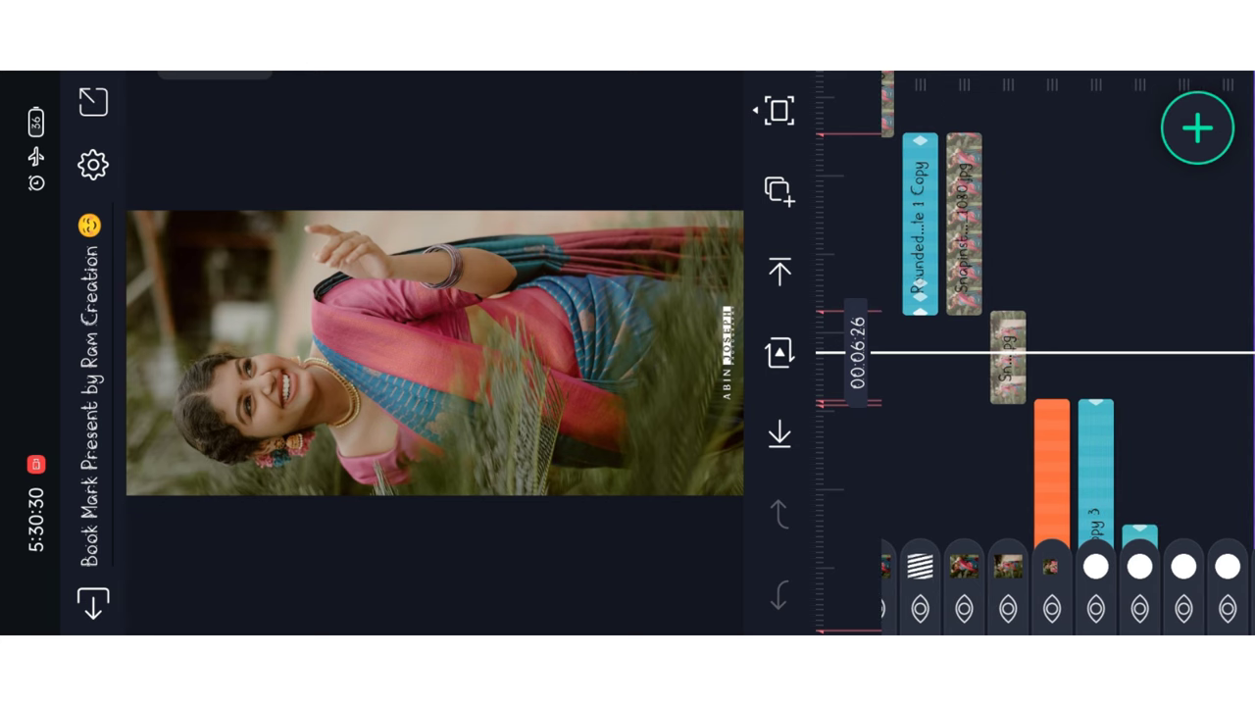
mouse_move(1082, 287)
left_mouse_down()
mouse_move(1096, 477)
mouse_move(1092, 342)
left_mouse_up()
left_click(1002, 569)
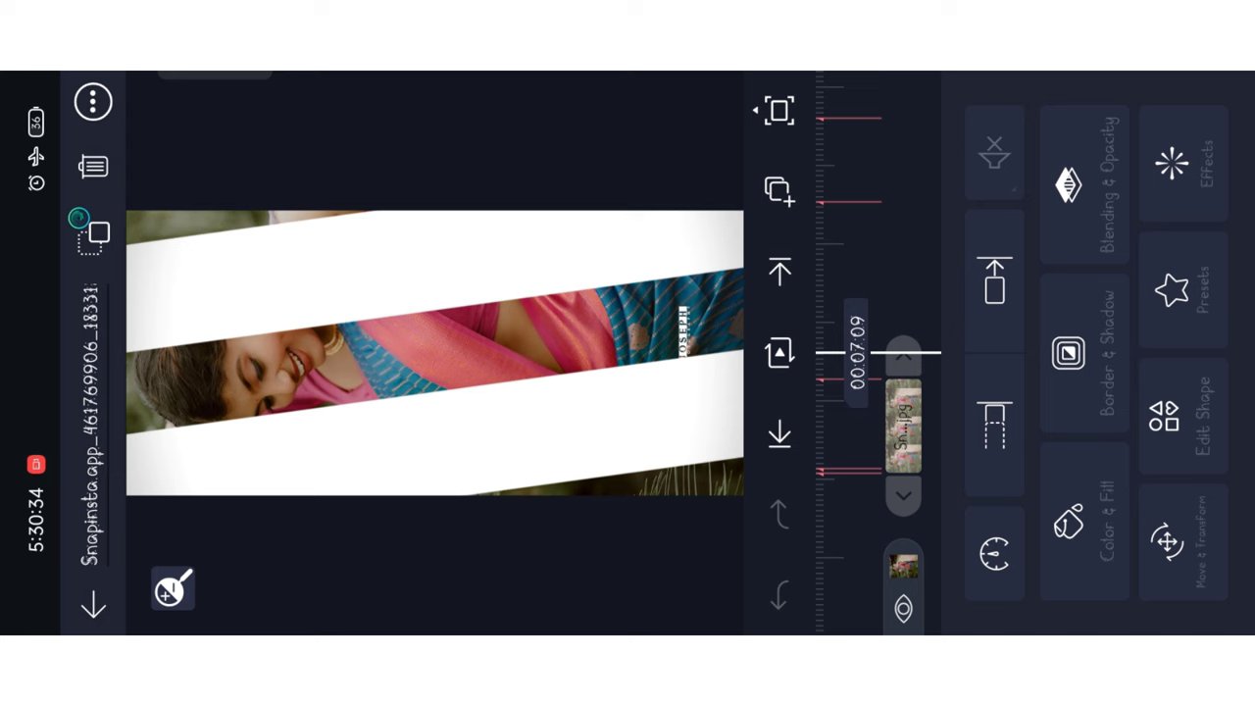
left_click(905, 277)
left_click_drag(1098, 383, 1107, 303)
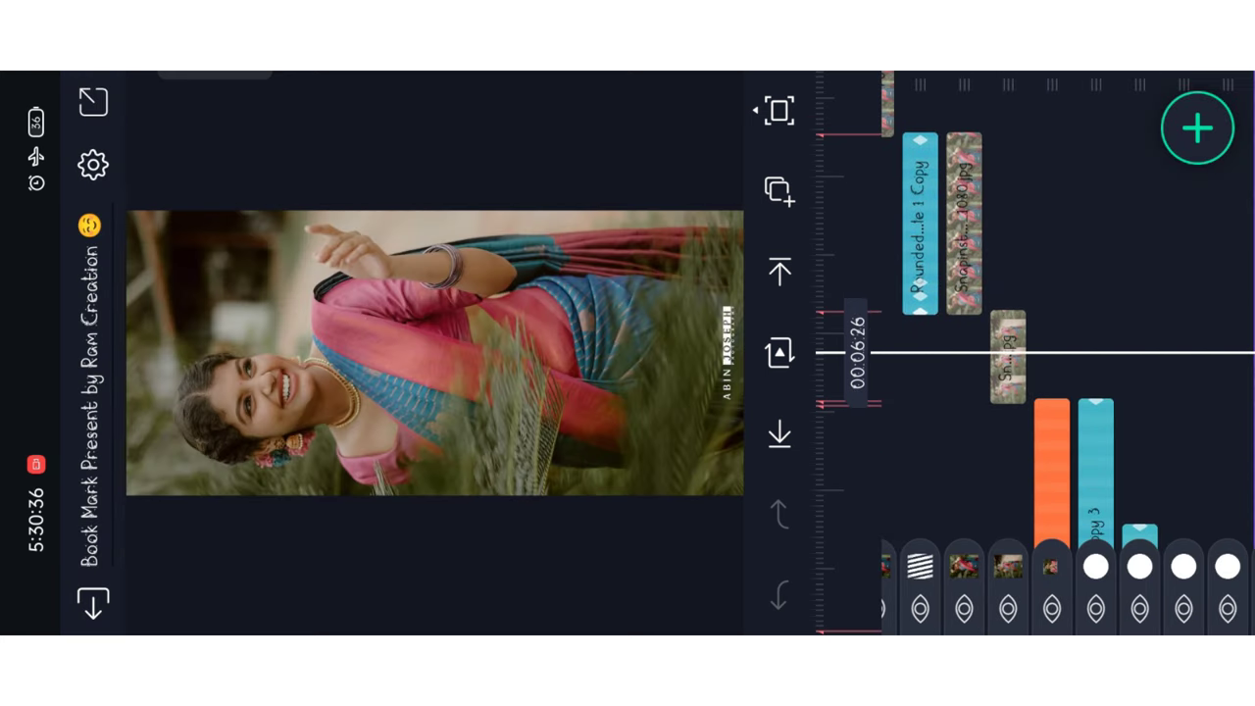
left_click(1008, 567)
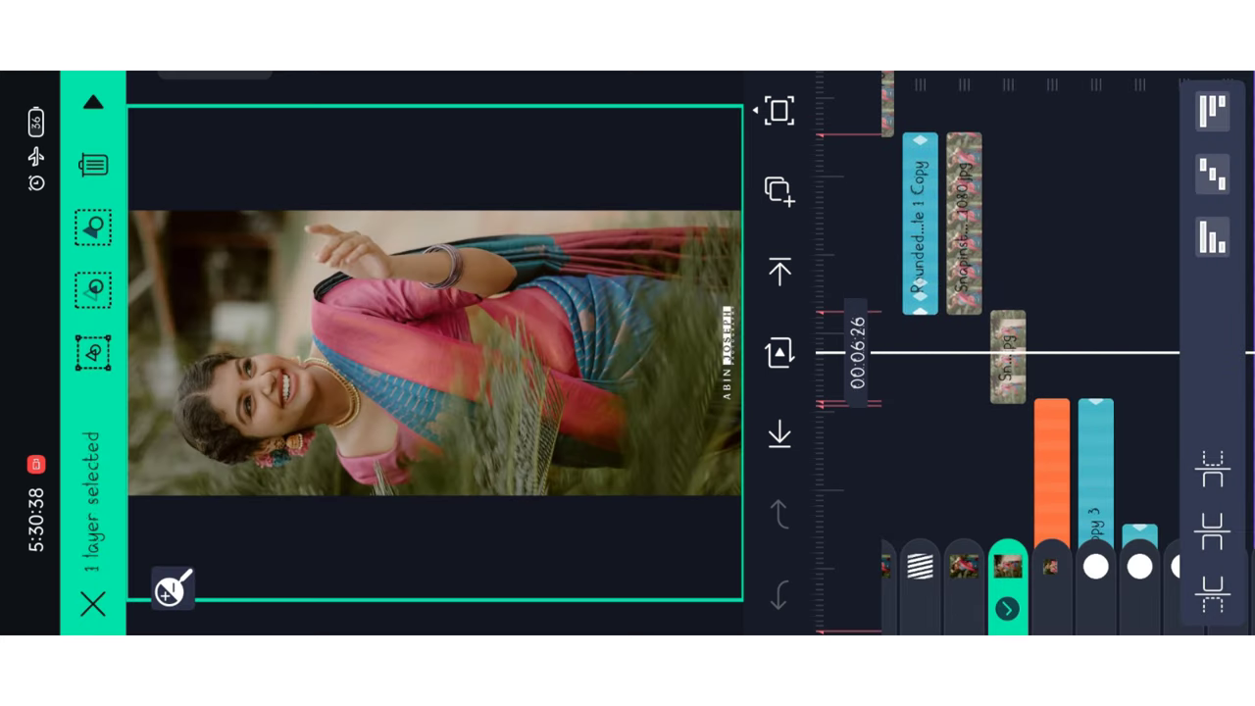
left_click_drag(1056, 269, 1056, 351)
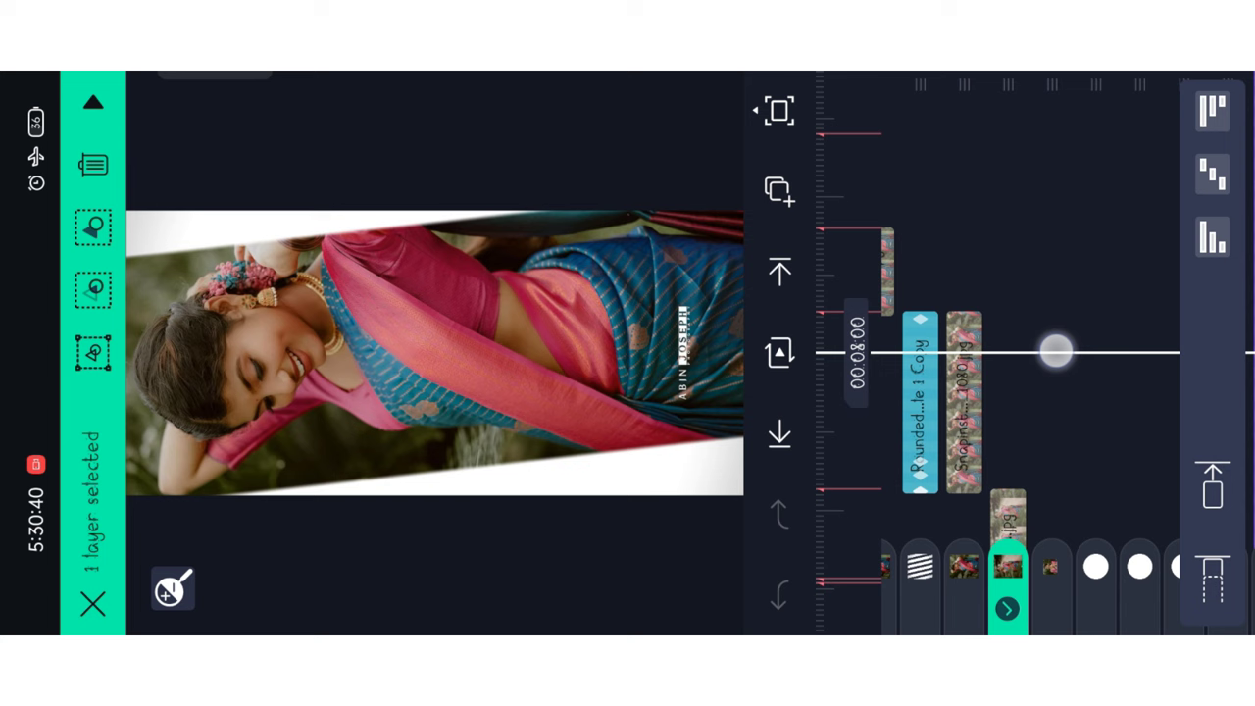
mouse_move(942, 233)
left_mouse_down()
mouse_move(1123, 260)
mouse_move(1098, 300)
left_mouse_up()
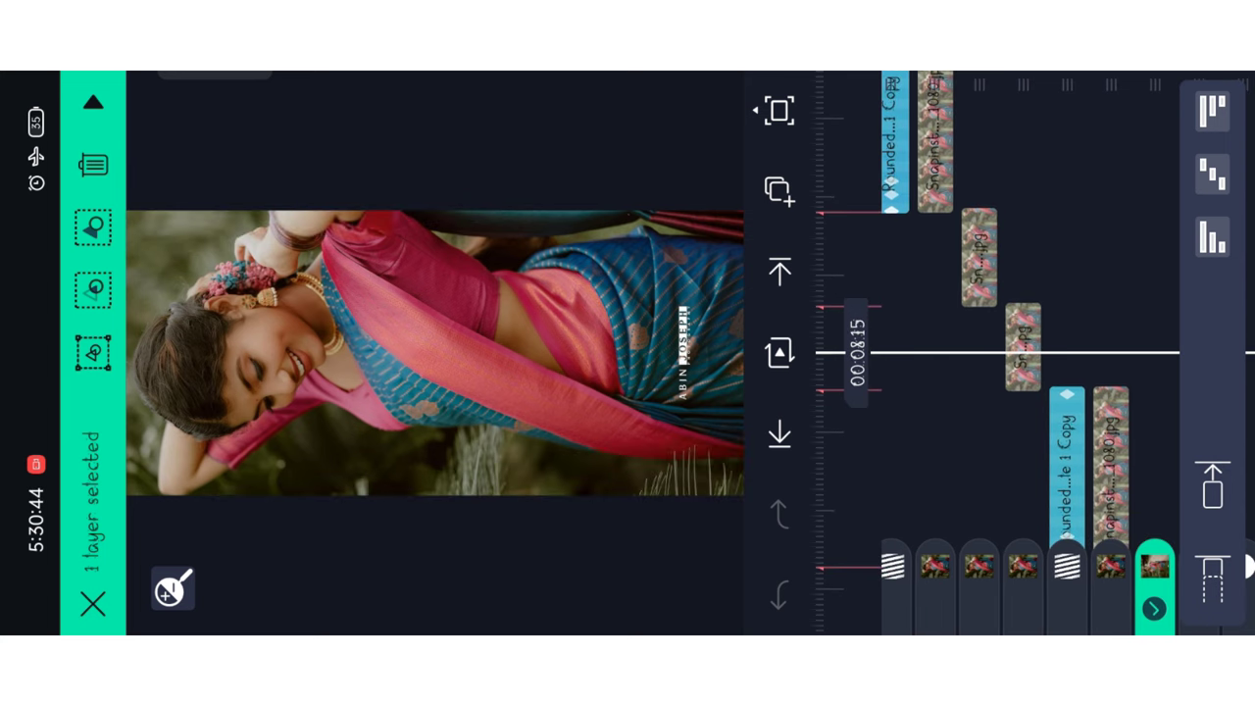
Add four more photo layers, from 00:08:15 to past 00:13:02, to the selection
left_click(1023, 566)
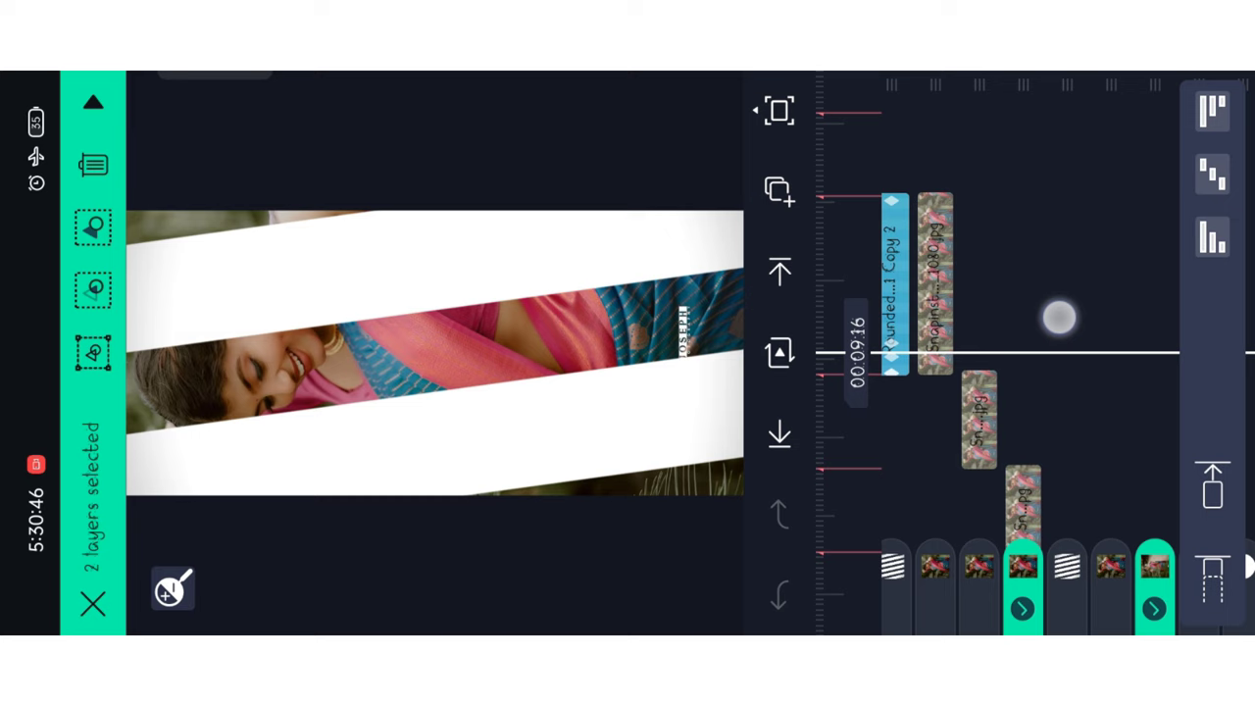
mouse_move(1059, 316)
left_mouse_down()
mouse_move(1053, 477)
mouse_move(1080, 240)
left_mouse_up()
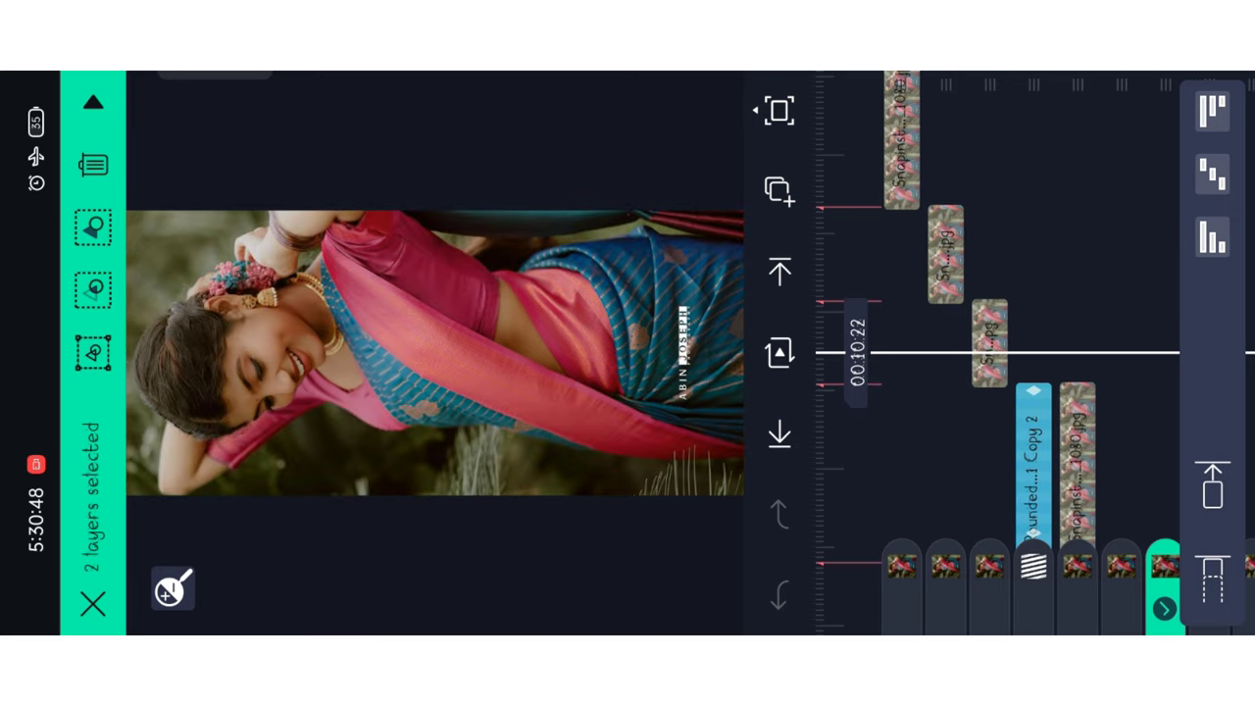
left_click(989, 567)
mouse_move(1068, 291)
left_mouse_down()
mouse_move(1091, 576)
mouse_move(1095, 311)
left_mouse_up()
left_click(972, 567)
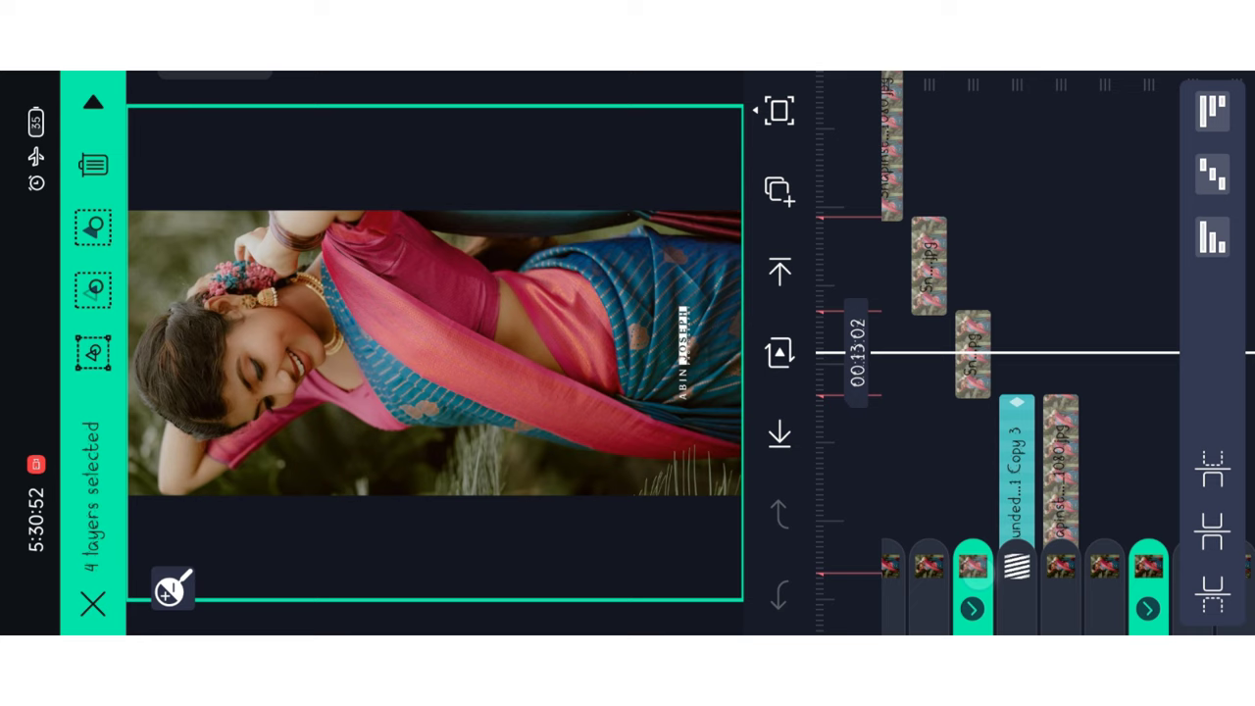
mouse_move(1055, 272)
left_mouse_down()
mouse_move(1078, 532)
mouse_move(1076, 300)
mouse_move(1155, 301)
left_mouse_up()
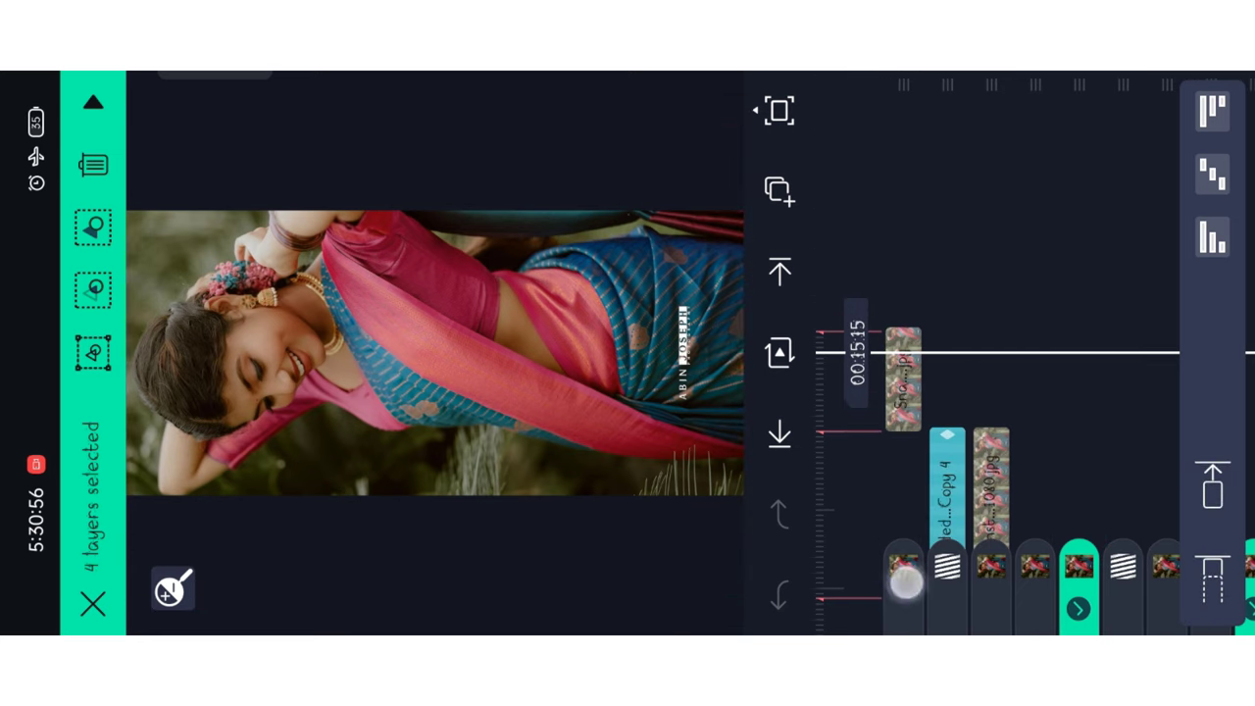
left_click(906, 582)
mouse_move(1049, 231)
left_mouse_down()
mouse_move(925, 236)
mouse_move(1050, 317)
mouse_move(1020, 216)
mouse_move(903, 196)
mouse_move(1030, 284)
left_mouse_up()
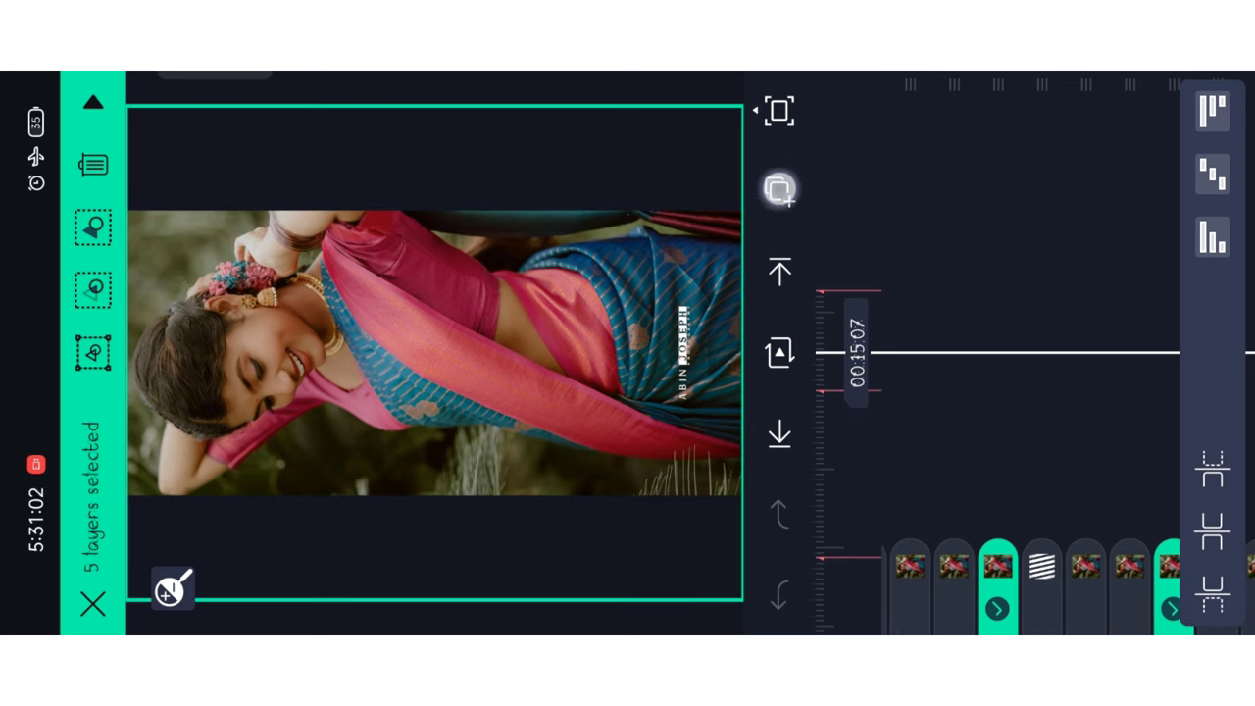
left_click(780, 190)
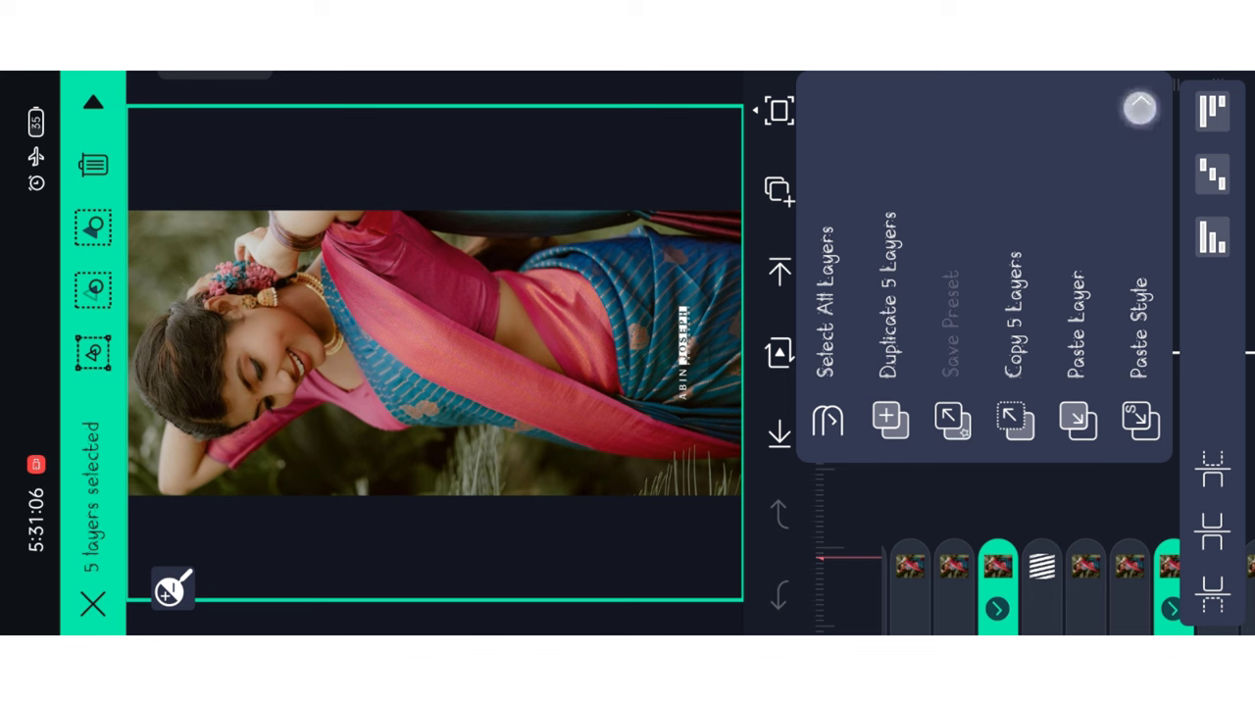
Paste the copied style onto the five layers, toggling its colour/fill and timing parts
left_click(1142, 110)
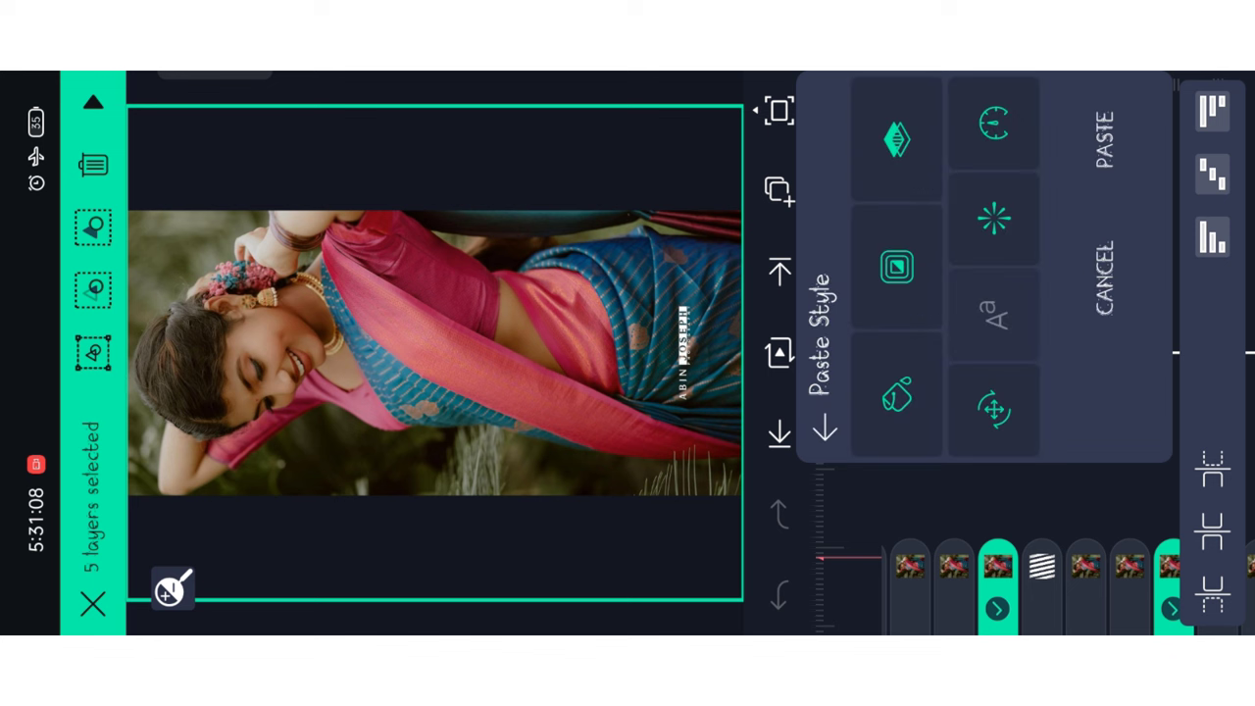
left_click(908, 412)
left_click(994, 123)
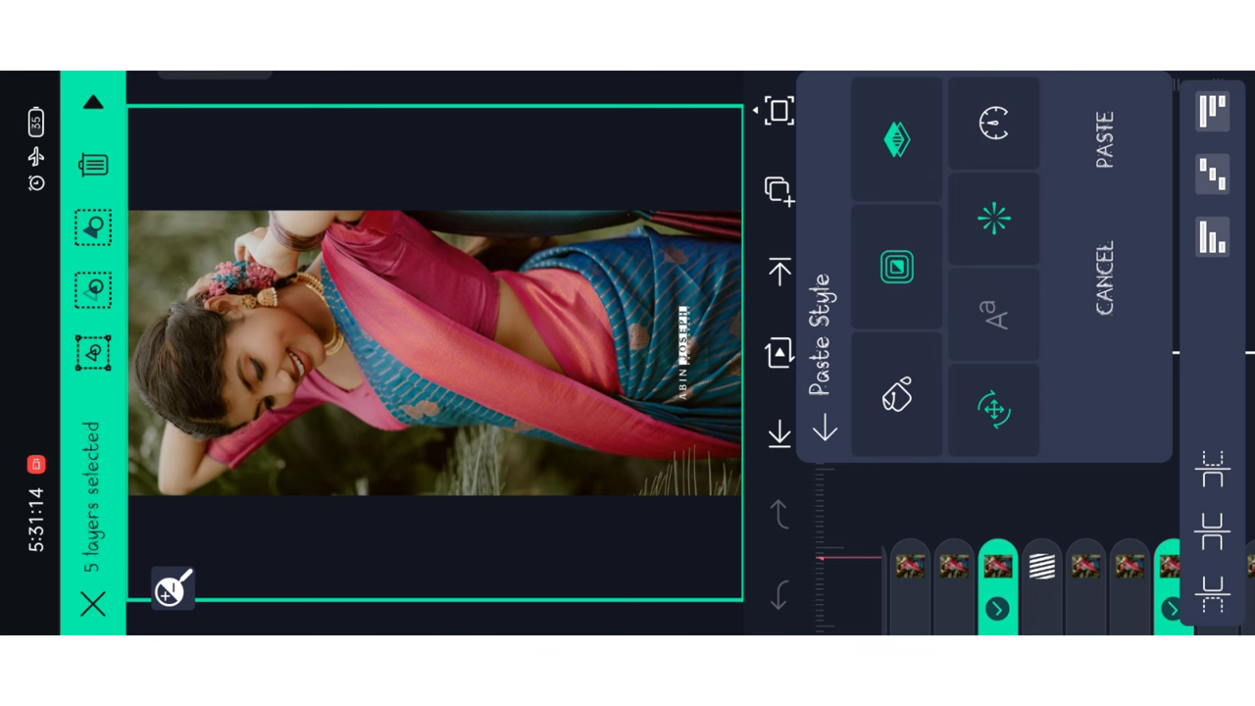
left_click(1104, 141)
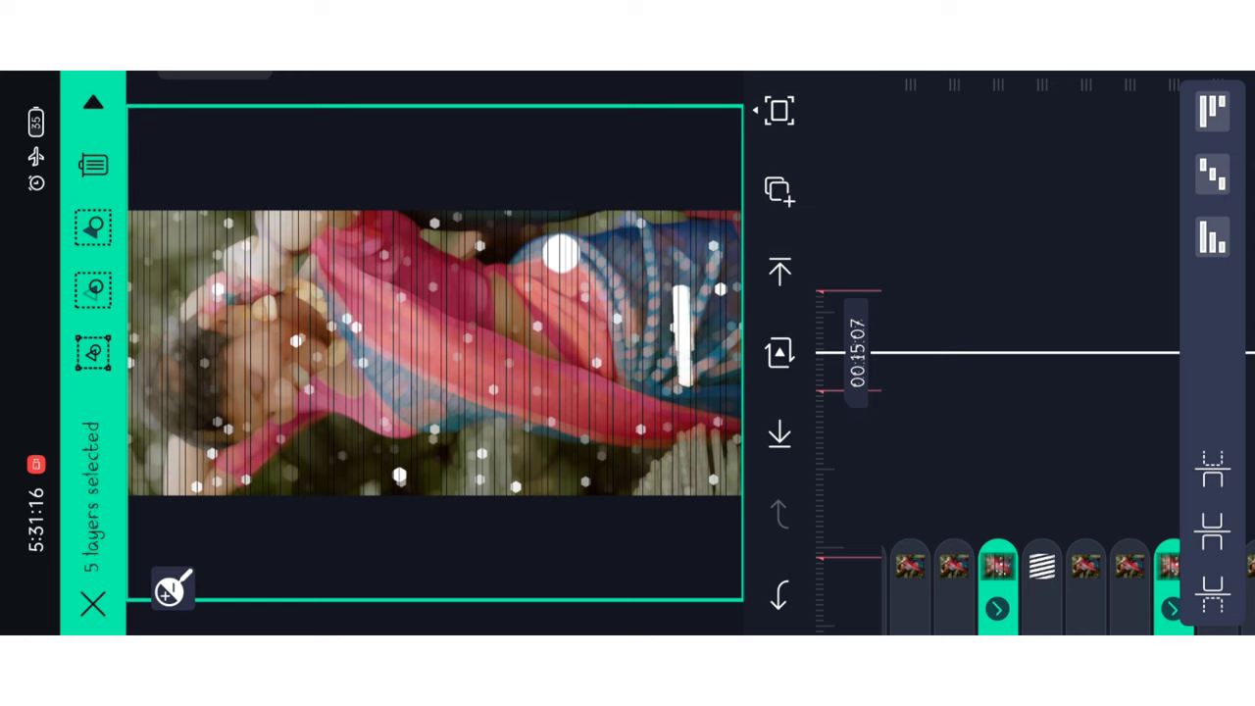
mouse_move(1034, 358)
left_mouse_down()
mouse_move(1051, 269)
mouse_move(1050, 356)
mouse_move(1062, 205)
mouse_move(1074, 233)
left_mouse_up()
left_click_drag(1066, 283, 1068, 265)
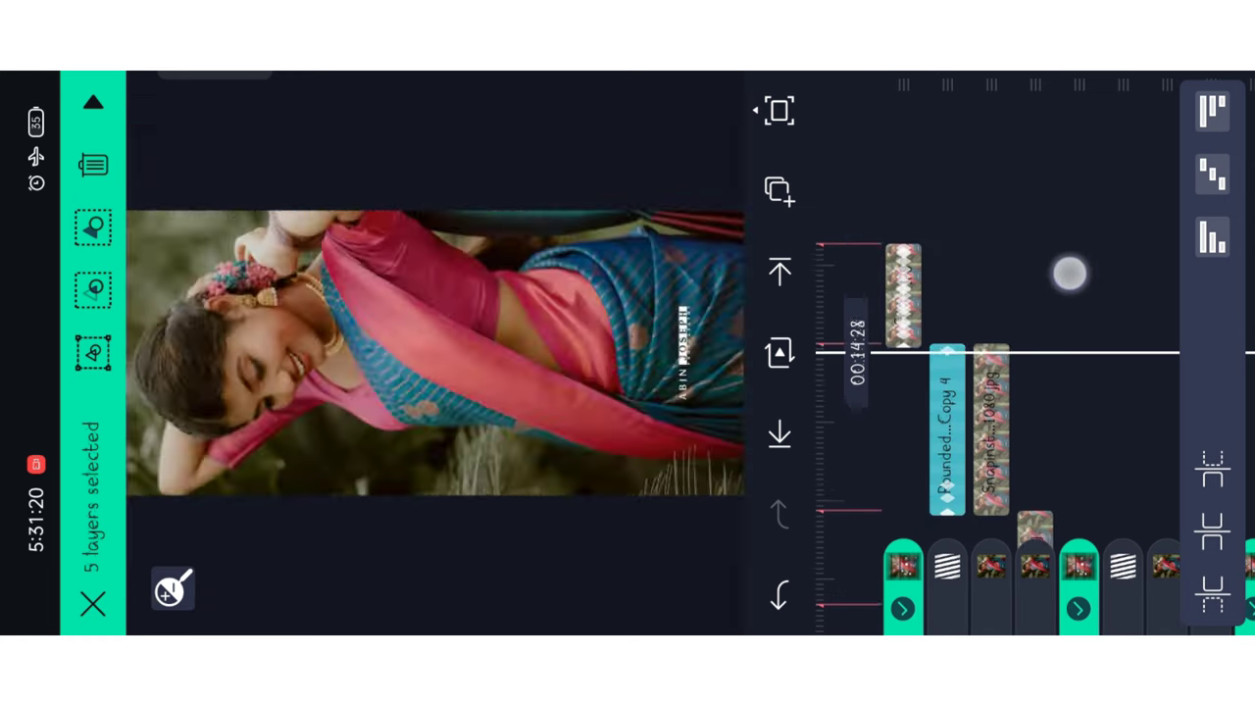
Set one photo layer to Fill Composition Area
left_click(903, 351)
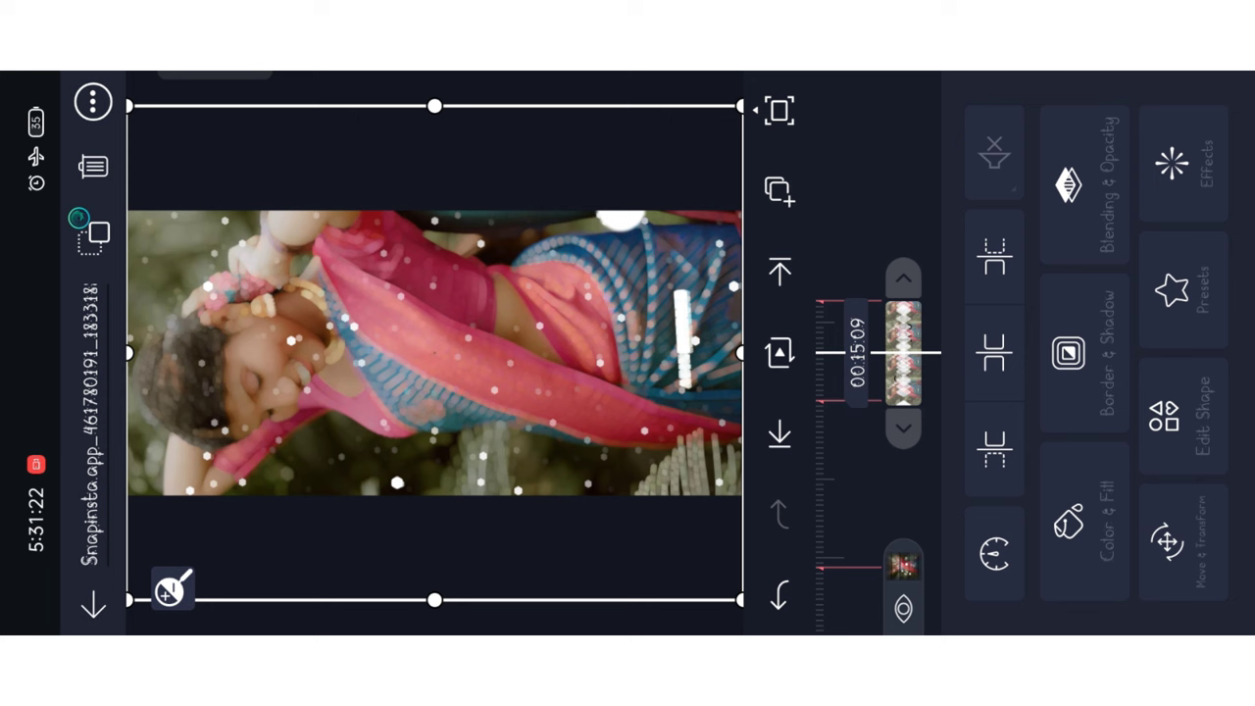
left_click(93, 101)
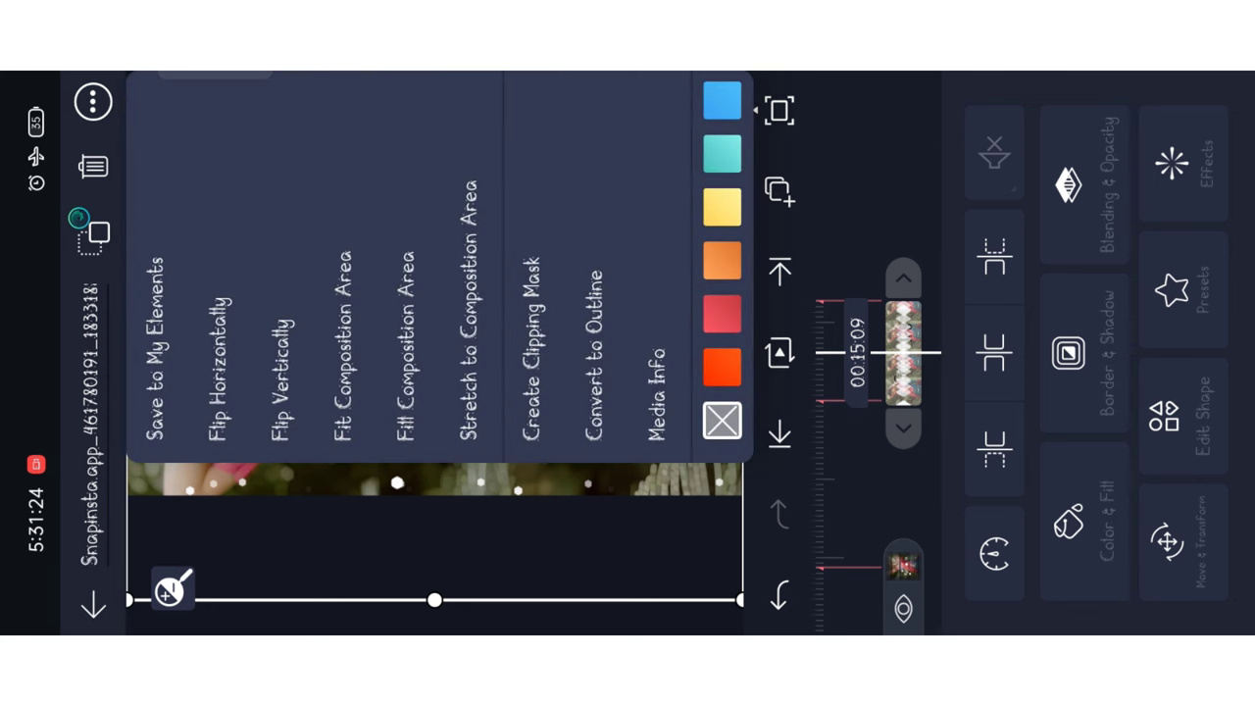
left_click(417, 310)
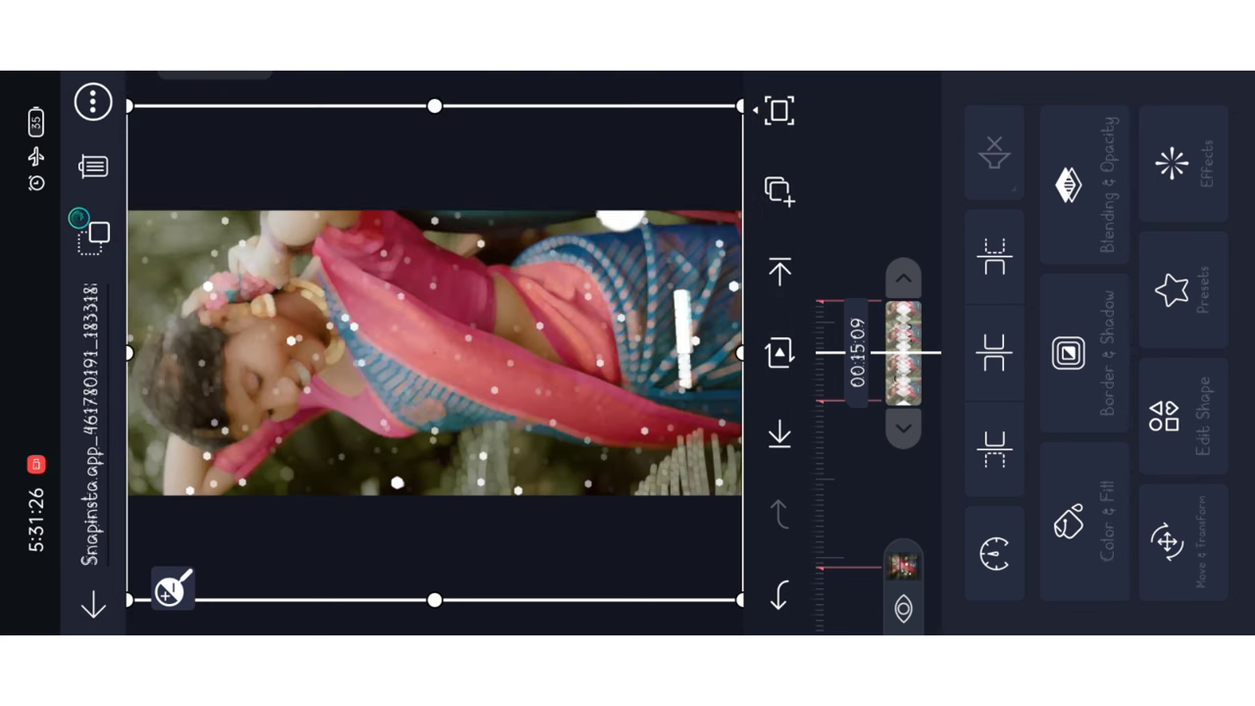
In the Shake Effect Present project, select the Snapinsta photo layer and show its copy options
left_click(93, 605)
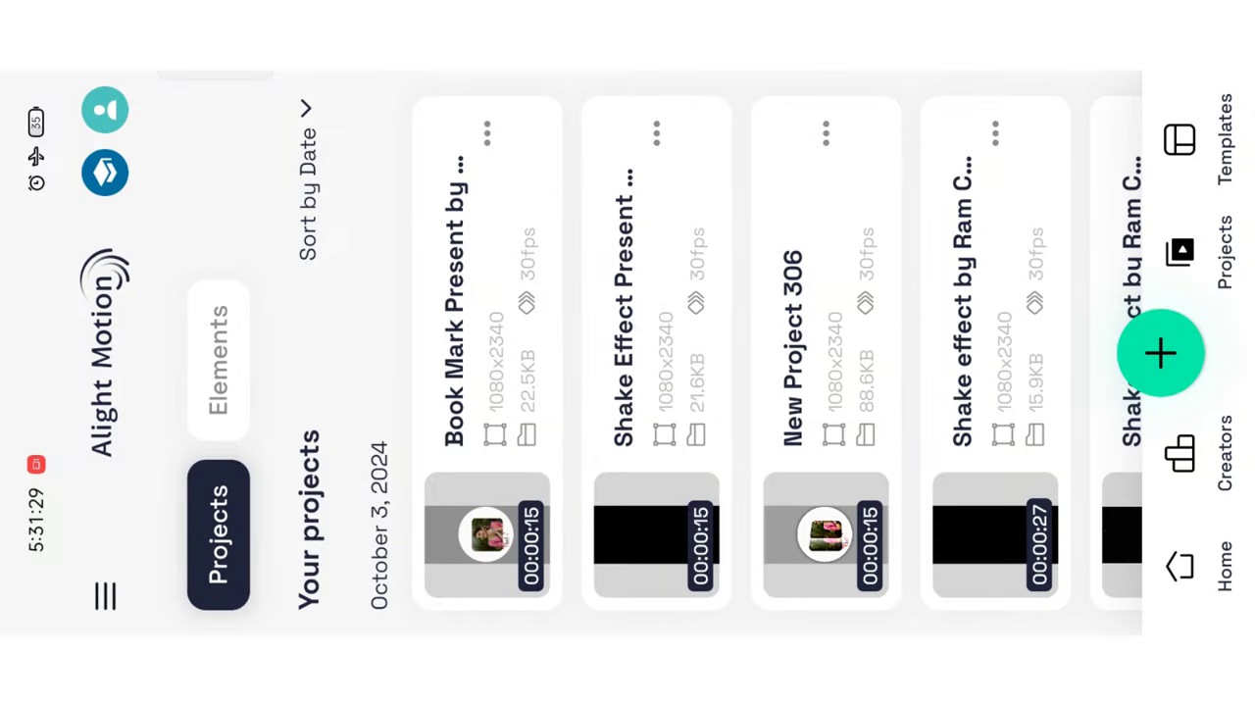
left_click(657, 353)
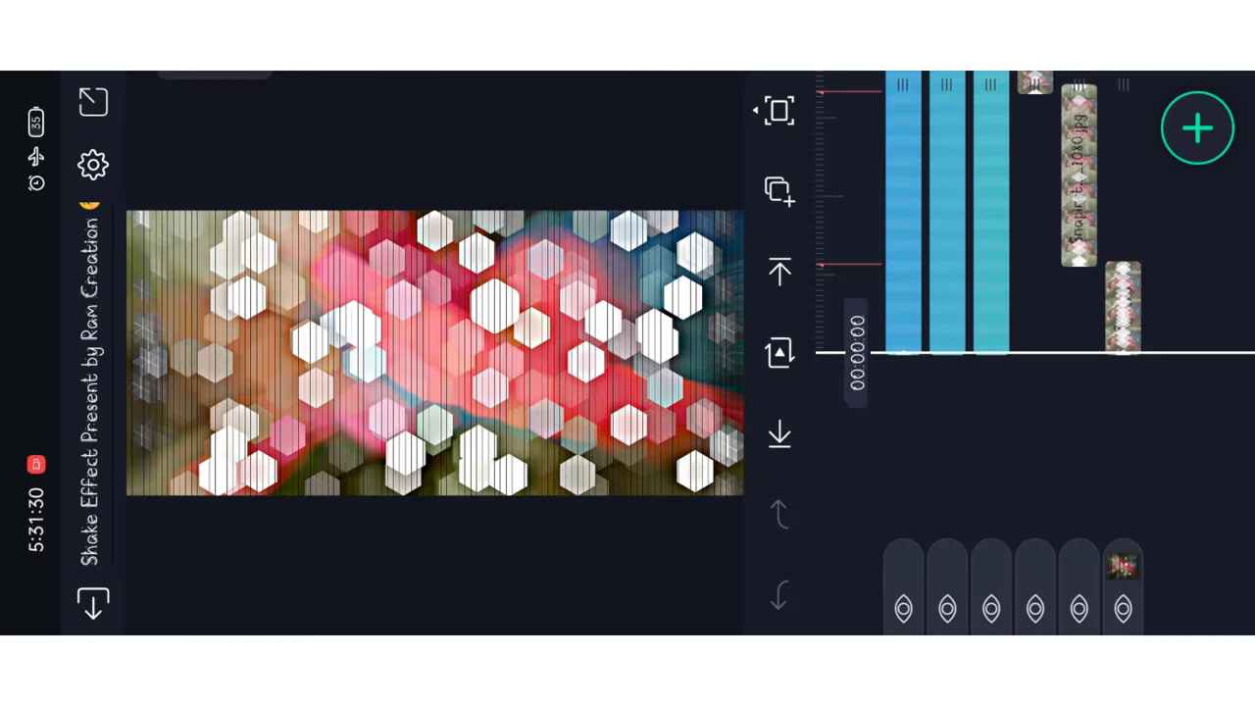
left_click_drag(1112, 238, 1150, 392)
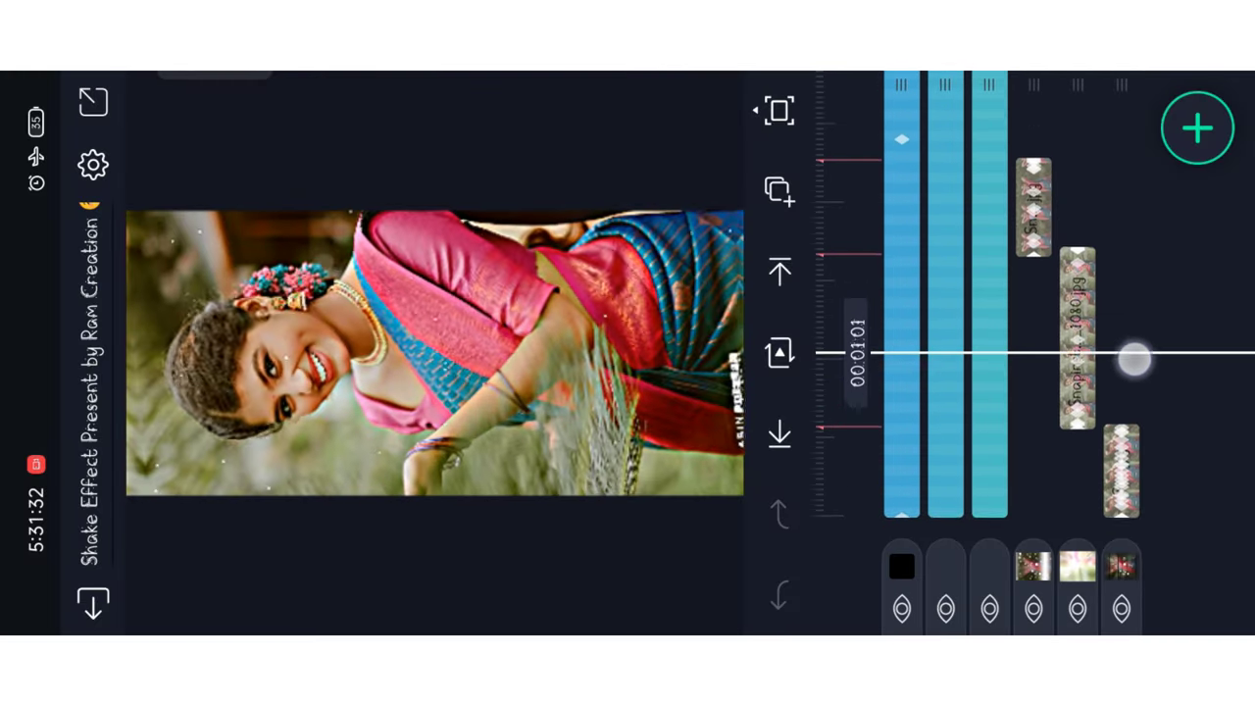
left_click(1087, 324)
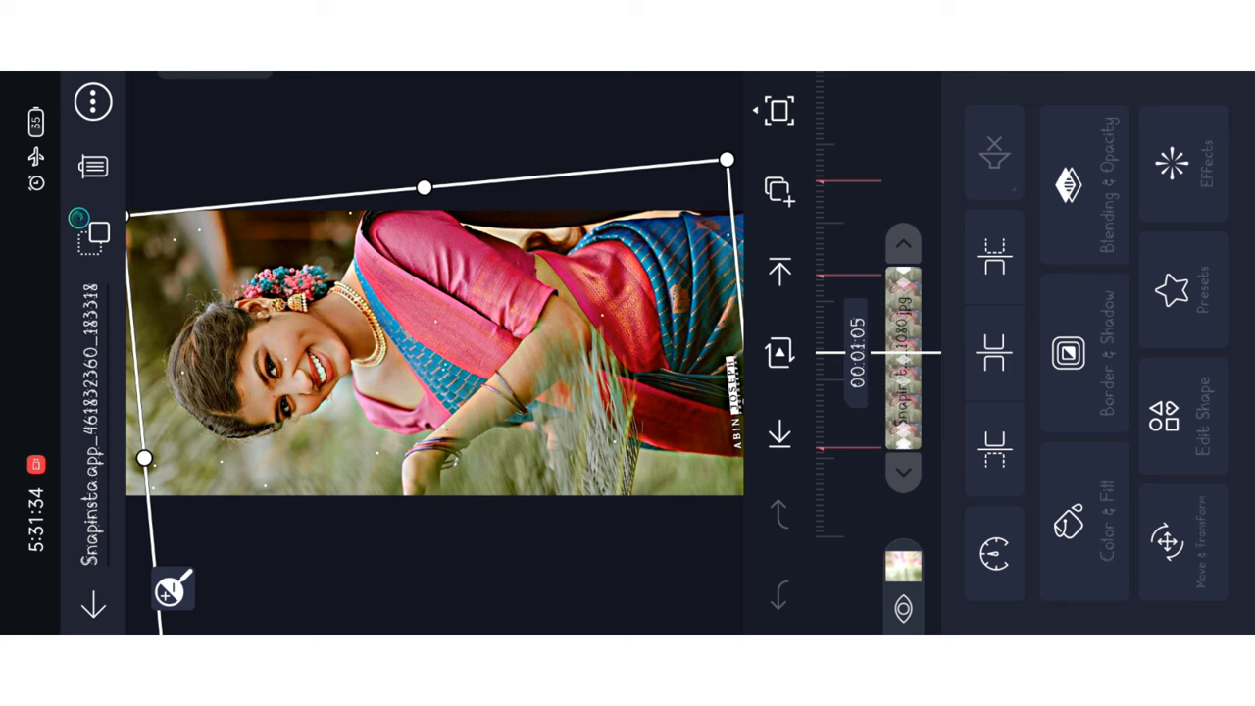
left_click(780, 189)
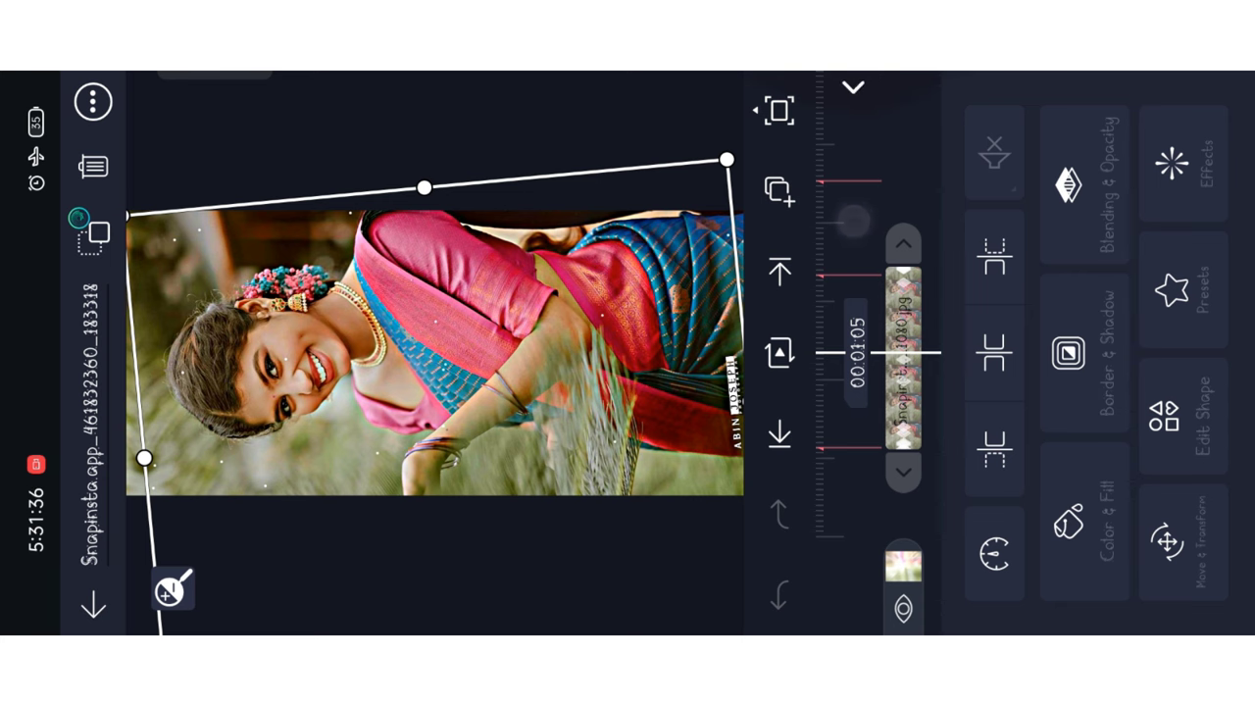
Reopen the Book Mark Present project with the playhead at 00:08:03
left_click(93, 605)
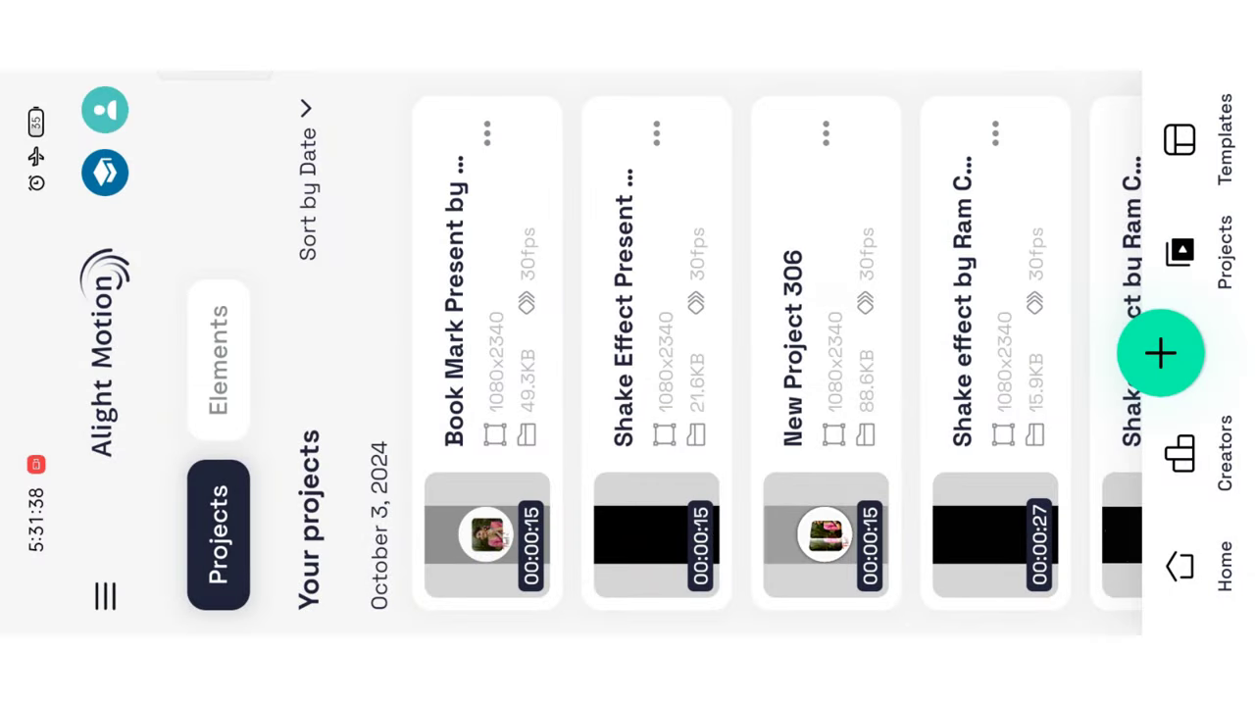
left_click(485, 310)
left_click_drag(1109, 336, 723, 200)
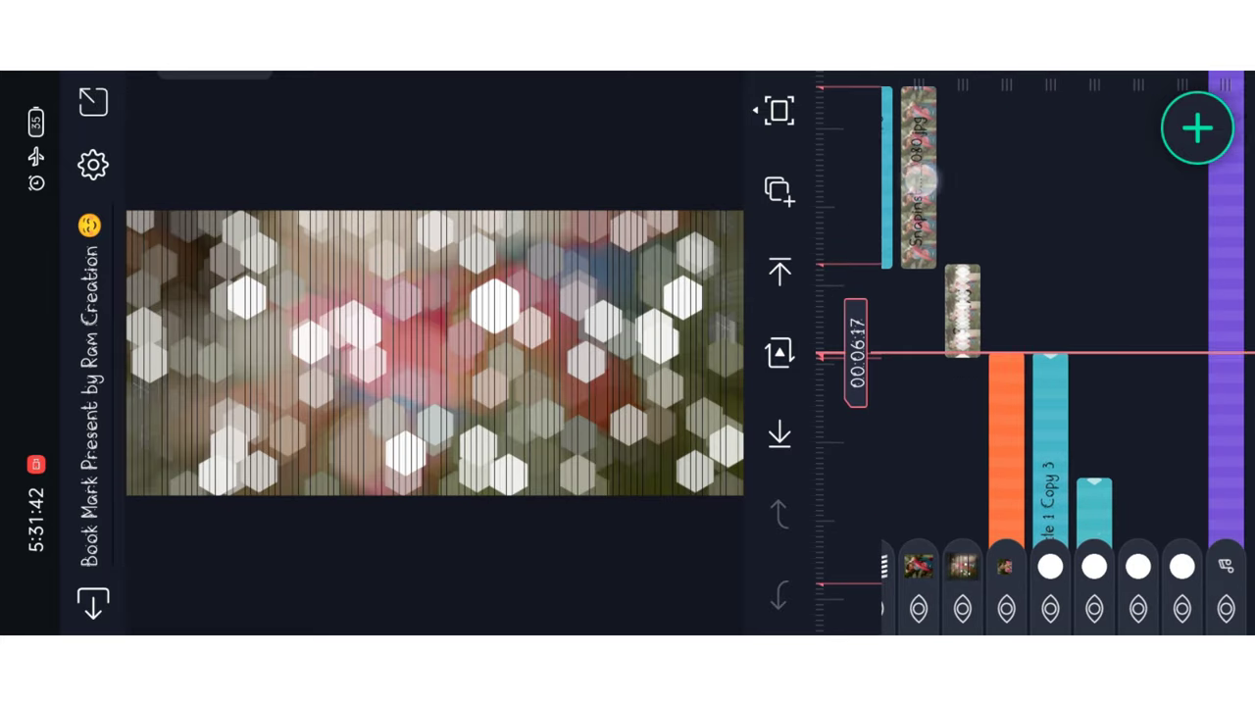
Multi-select four photo layers along the timeline and paste the copied style onto them
mouse_move(1128, 412)
left_mouse_down()
mouse_move(1086, 317)
mouse_move(980, 255)
mouse_move(1099, 265)
mouse_move(1118, 371)
mouse_move(1127, 317)
left_mouse_up()
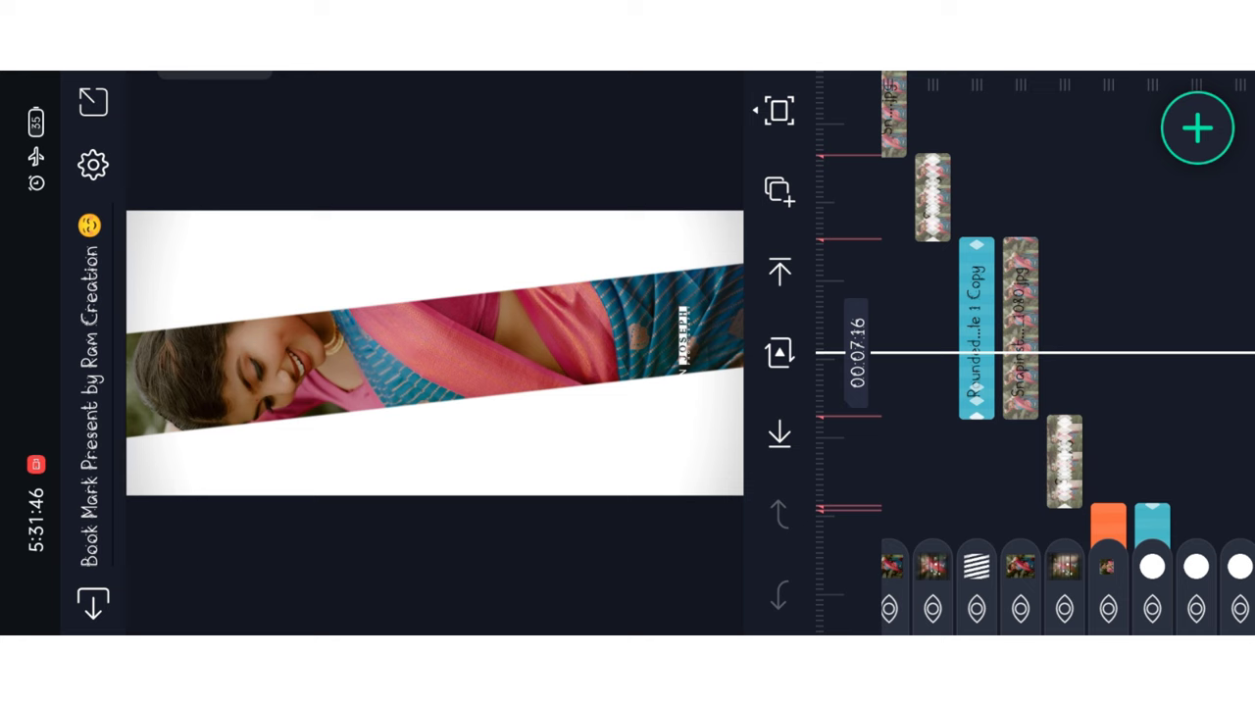
left_click(1017, 569)
mouse_move(1046, 167)
left_mouse_down()
mouse_move(1068, 406)
mouse_move(1105, 260)
mouse_move(1083, 298)
mouse_move(1149, 265)
left_mouse_up()
left_click(1000, 567)
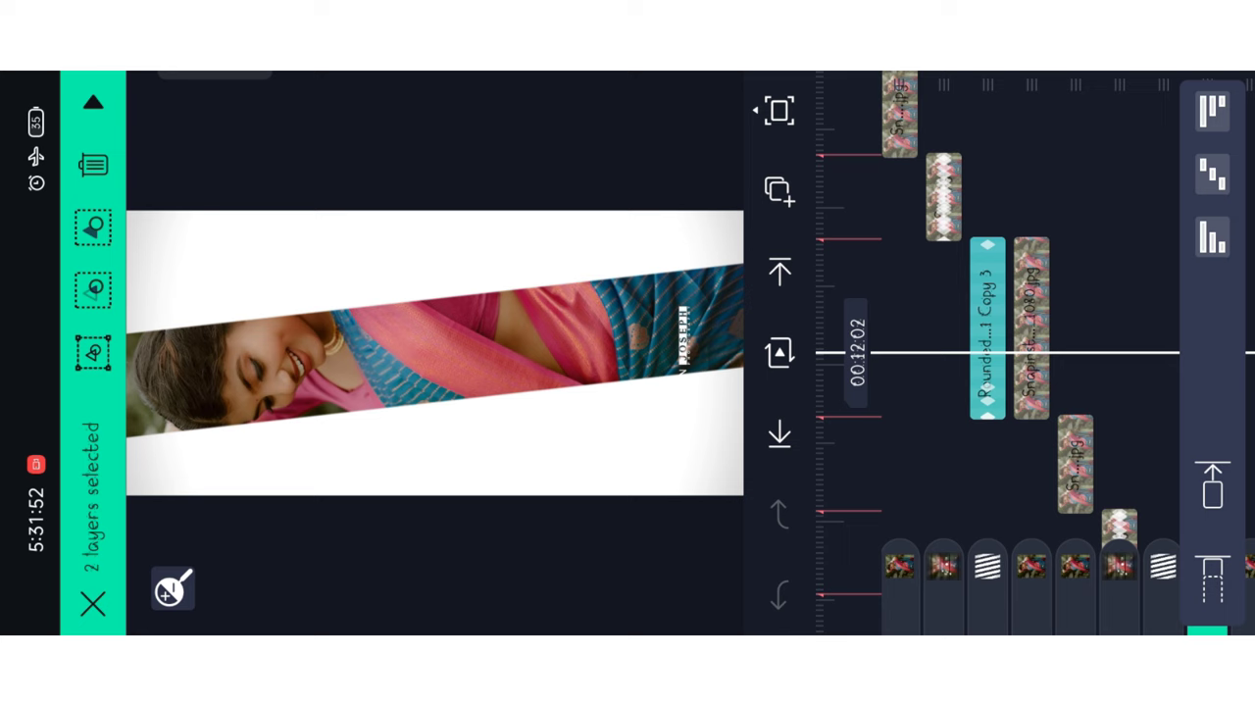
left_click(1031, 567)
mouse_move(1073, 294)
left_mouse_down()
mouse_move(1094, 559)
mouse_move(1159, 300)
left_mouse_up()
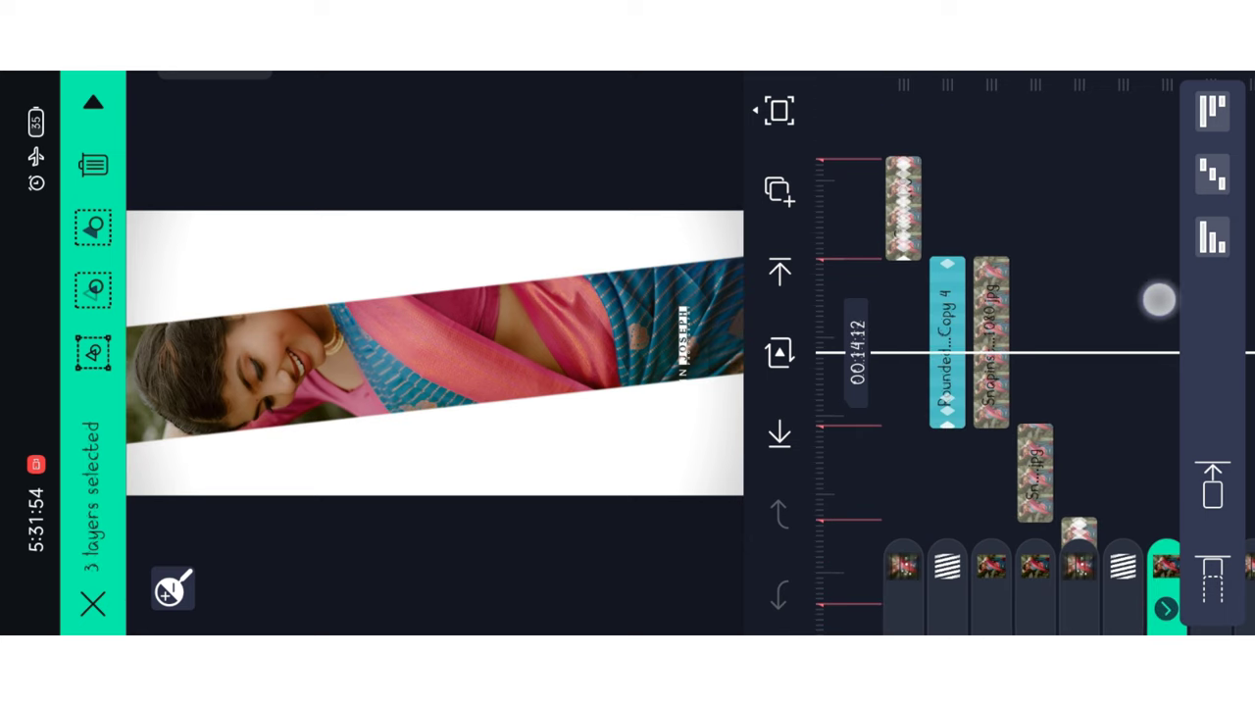
left_click(992, 569)
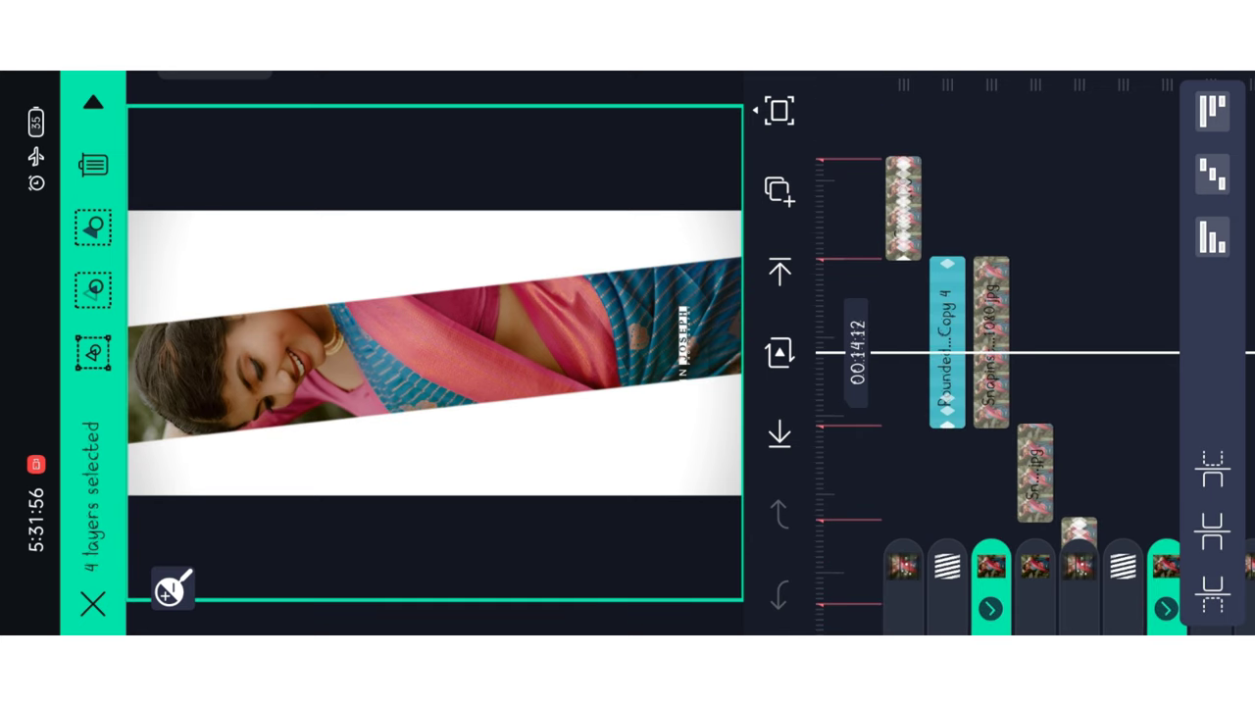
left_click(780, 189)
left_click(1137, 115)
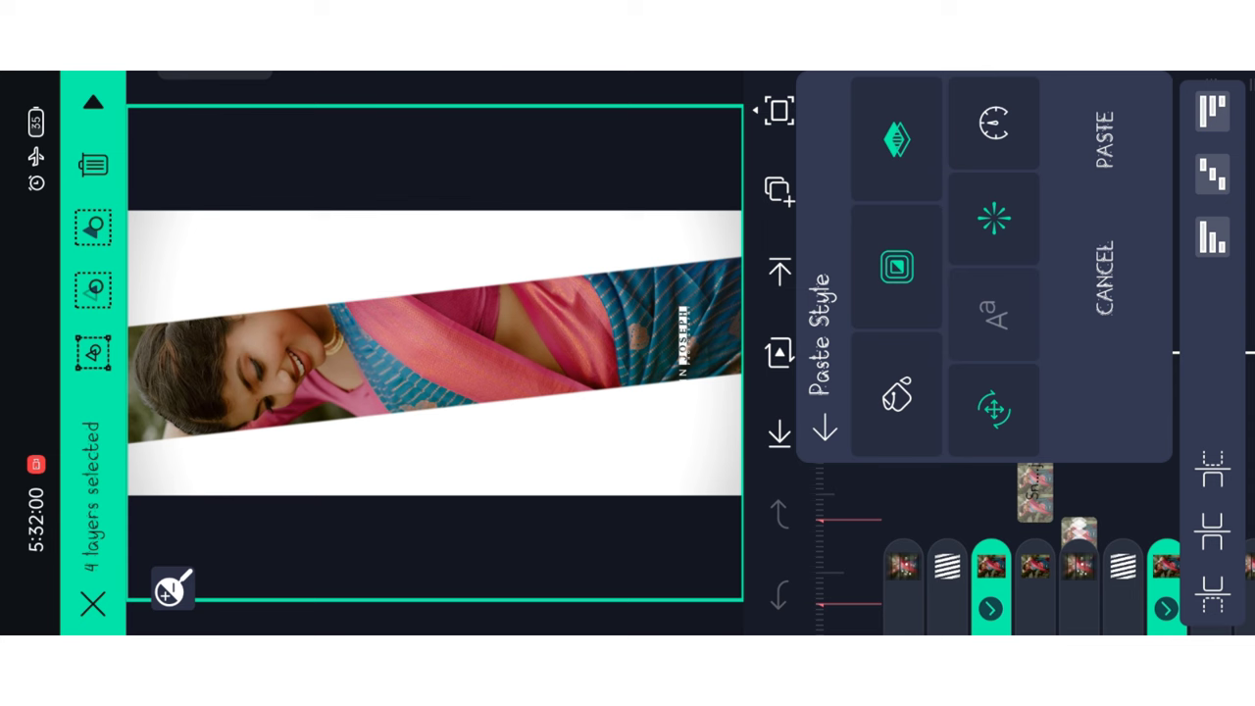
left_click(1105, 140)
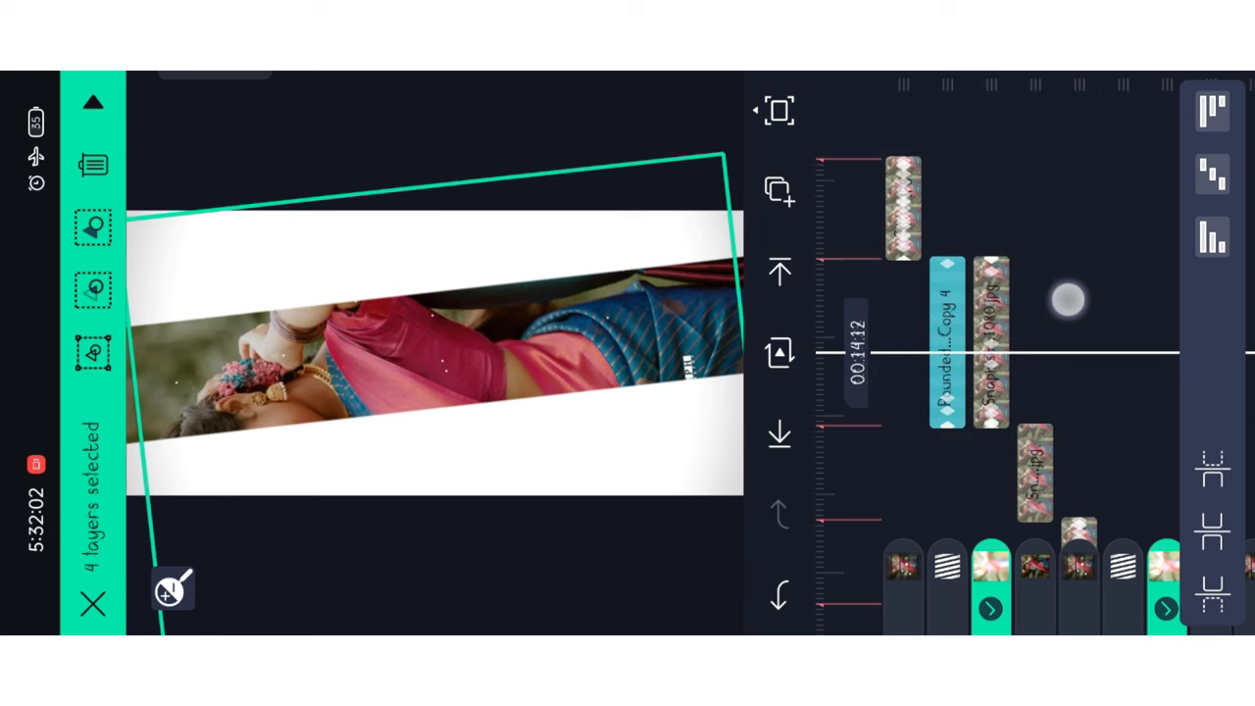
End the multi-selection and shift the photo at 00:14:15 upward within the band
left_click_drag(1068, 300, 1076, 353)
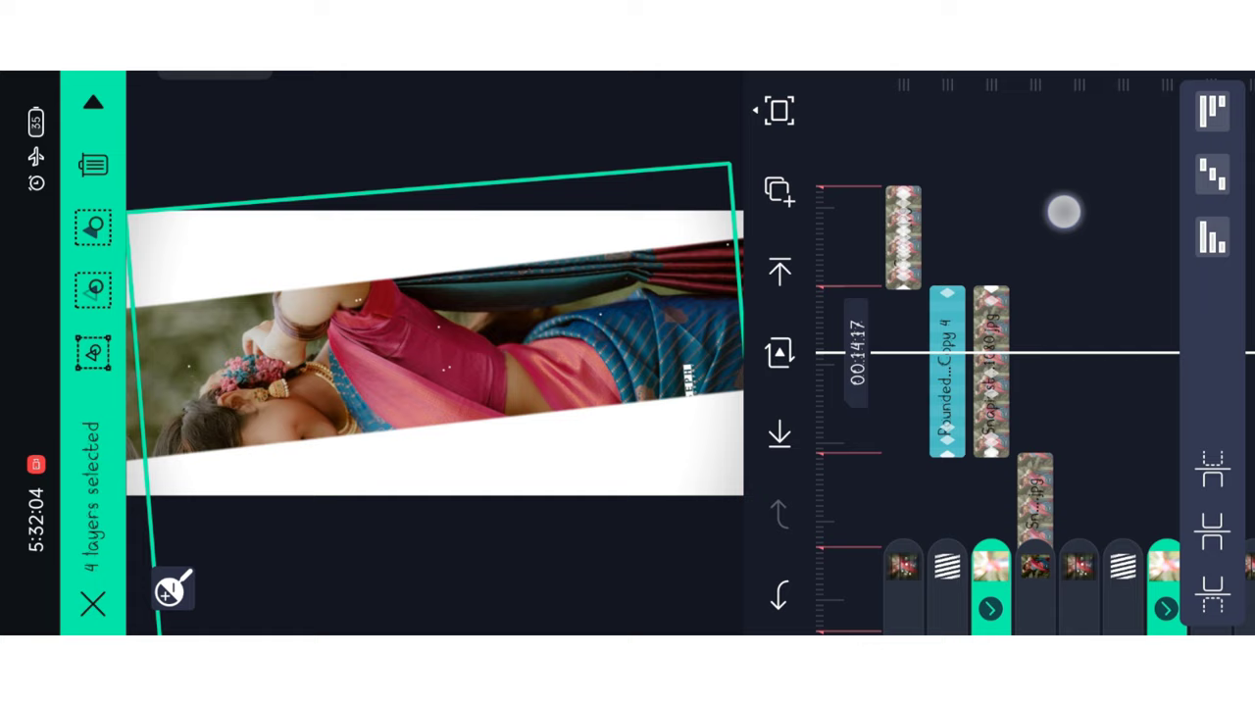
left_click_drag(1065, 211, 1088, 213)
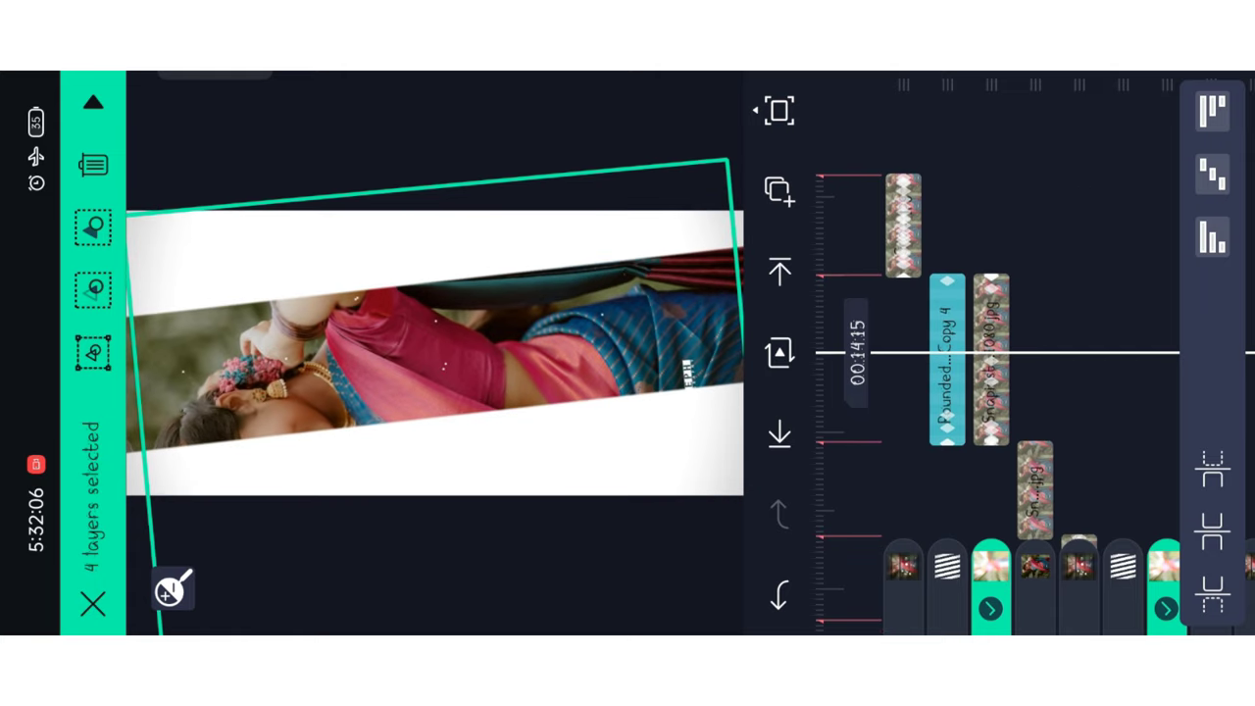
left_click(93, 603)
left_click(991, 358)
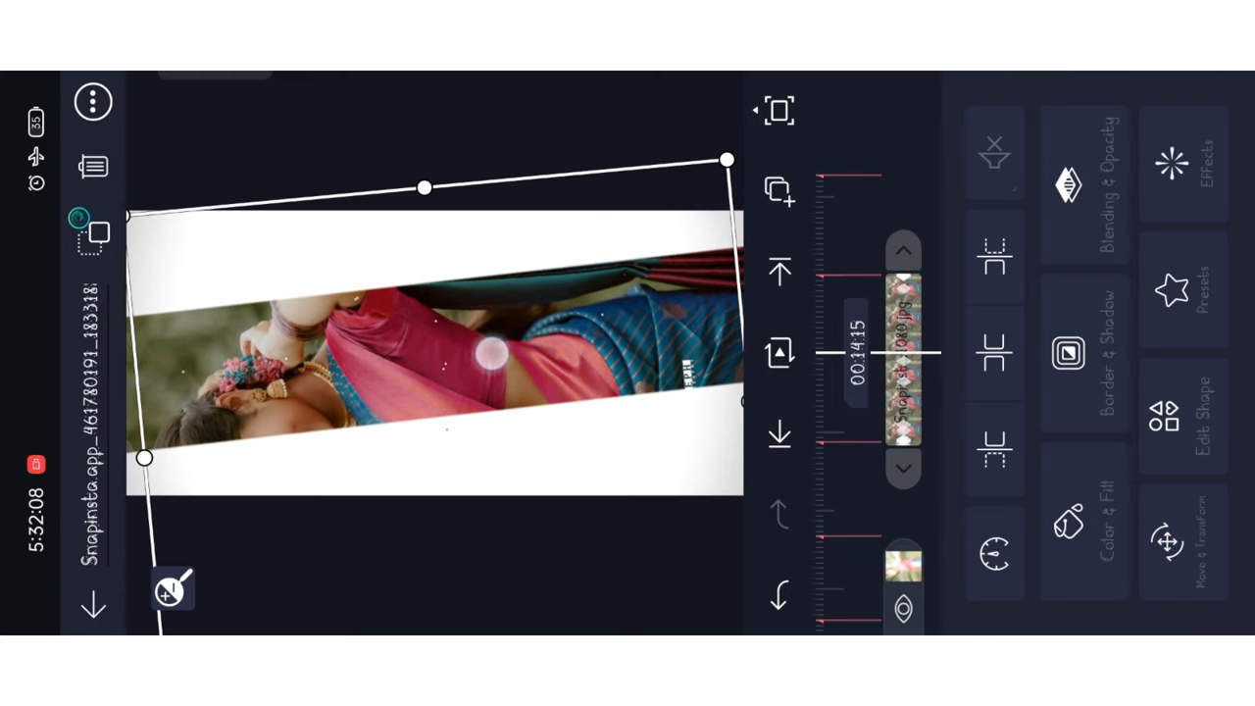
left_click_drag(493, 353, 493, 282)
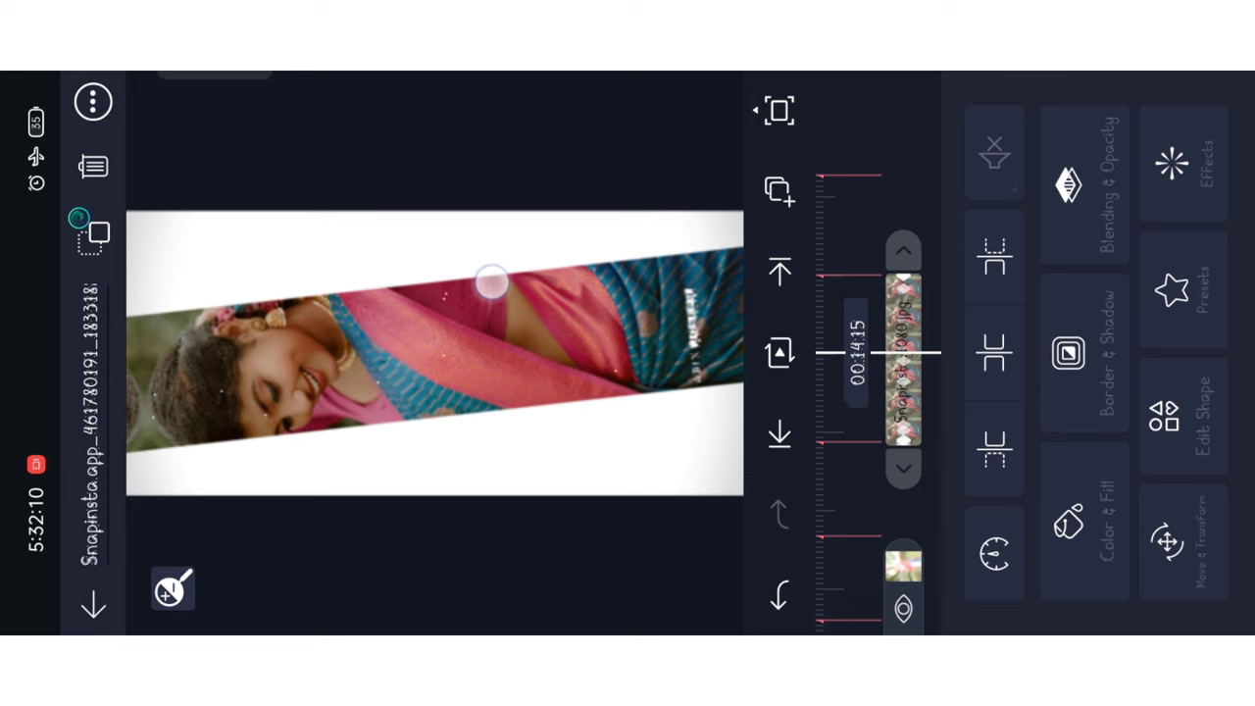
left_click(941, 148)
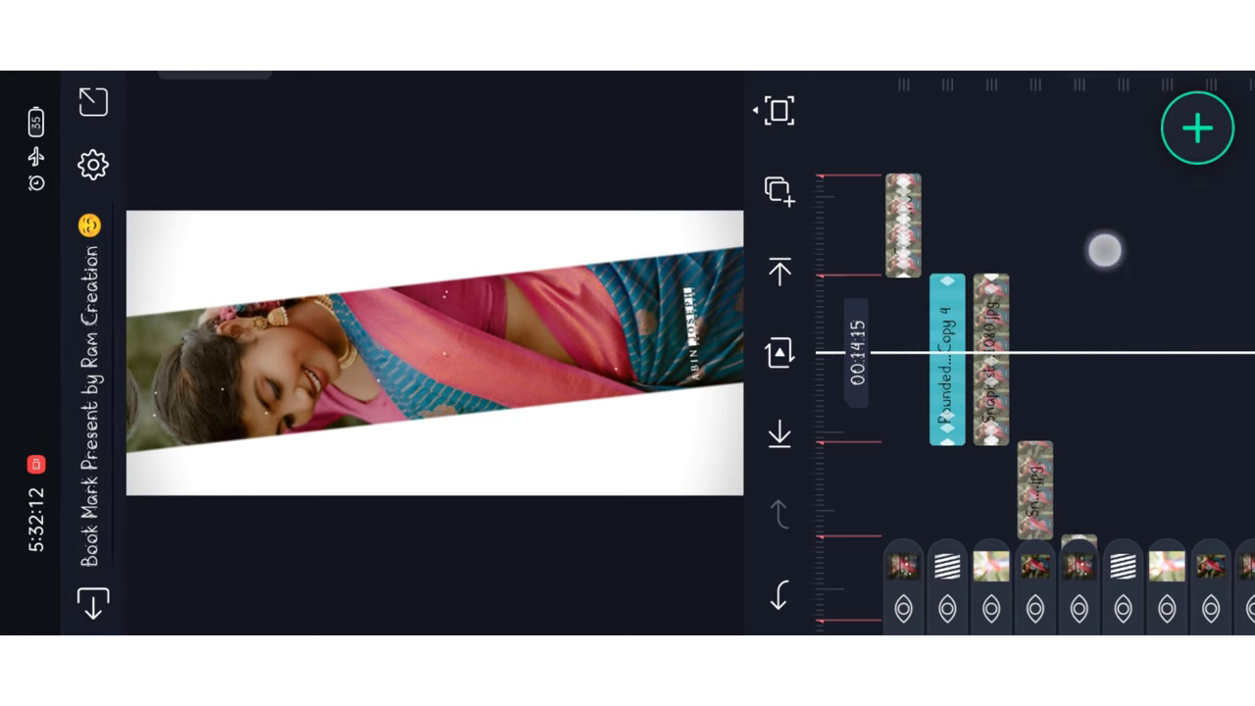
Nudge the photo at 00:12:11 slightly upward, then exit to the project list
left_click_drag(1104, 251, 1194, 251)
left_click(1079, 353)
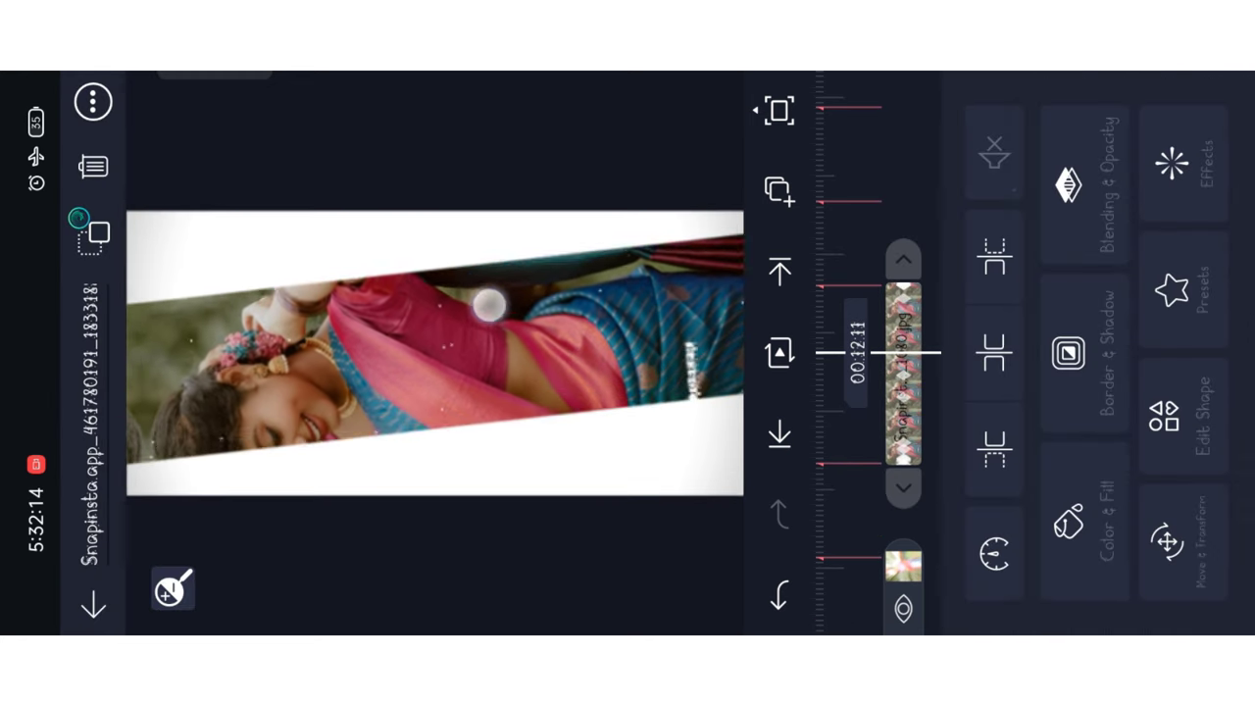
left_click_drag(489, 306, 485, 277)
left_click(883, 159)
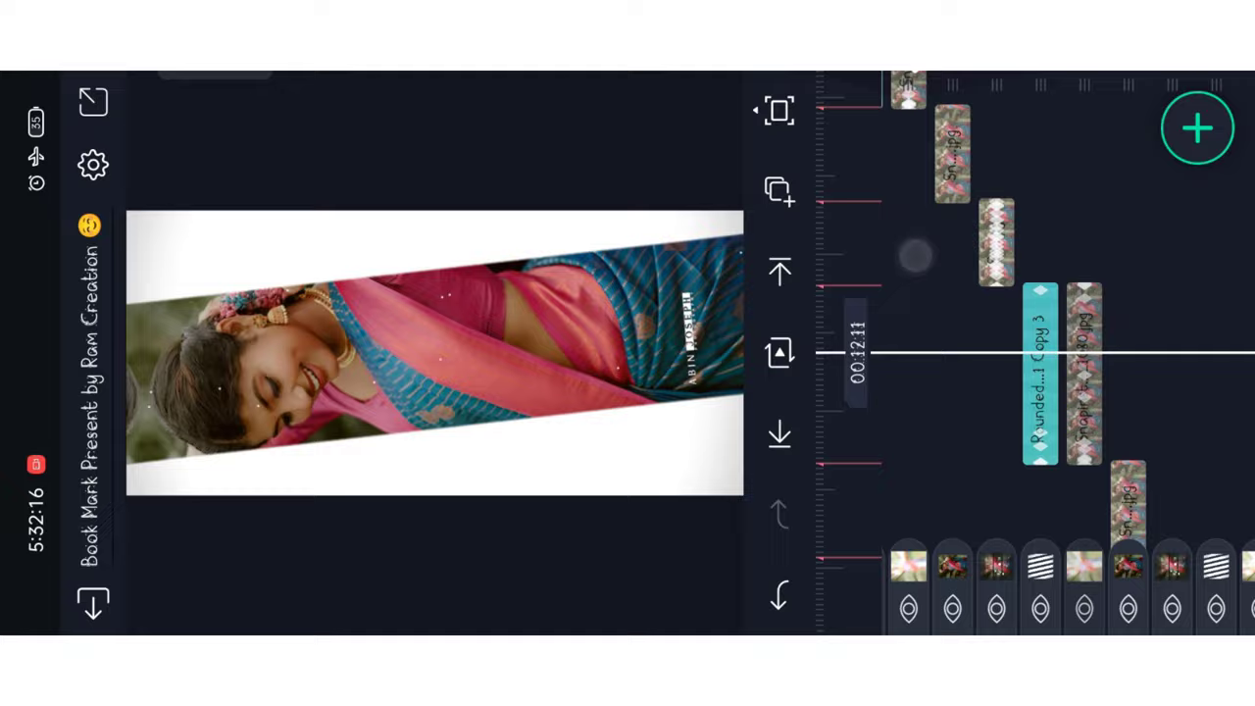
left_click(94, 602)
In Shake Effect Present, copy the style of the photo layer at 00:02:01
left_click(656, 353)
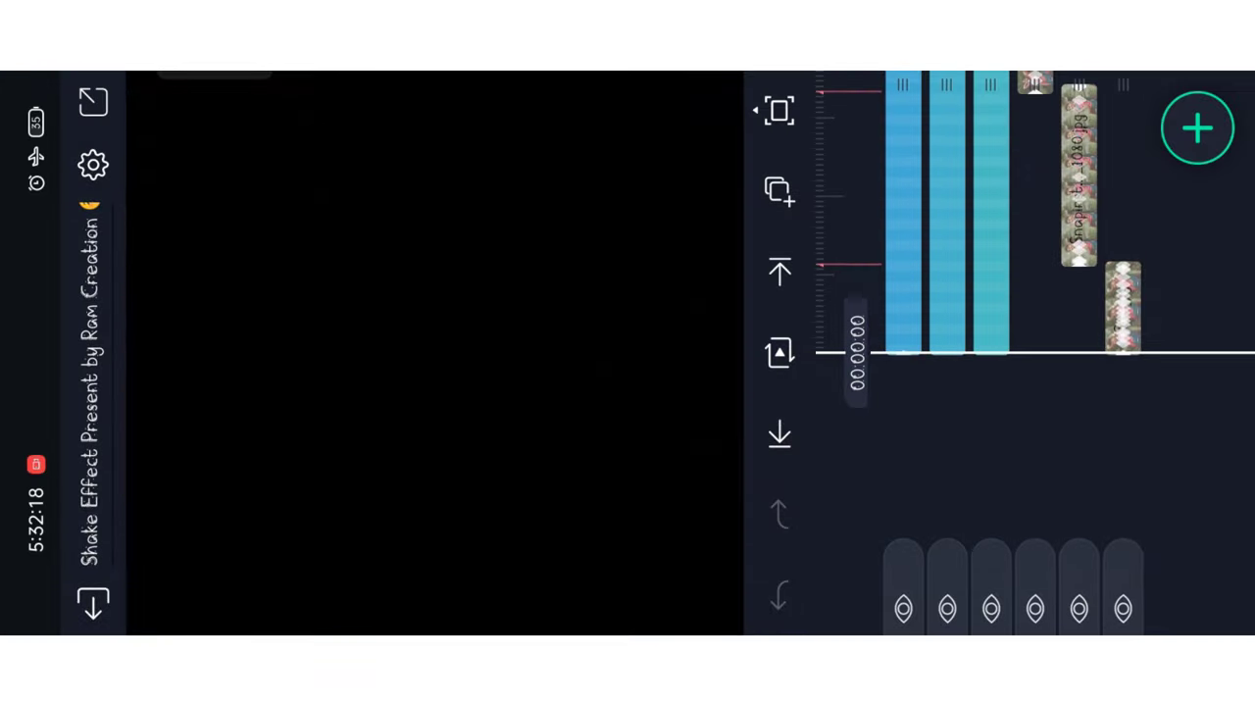
left_click_drag(1155, 448, 1124, 366)
left_click(1034, 363)
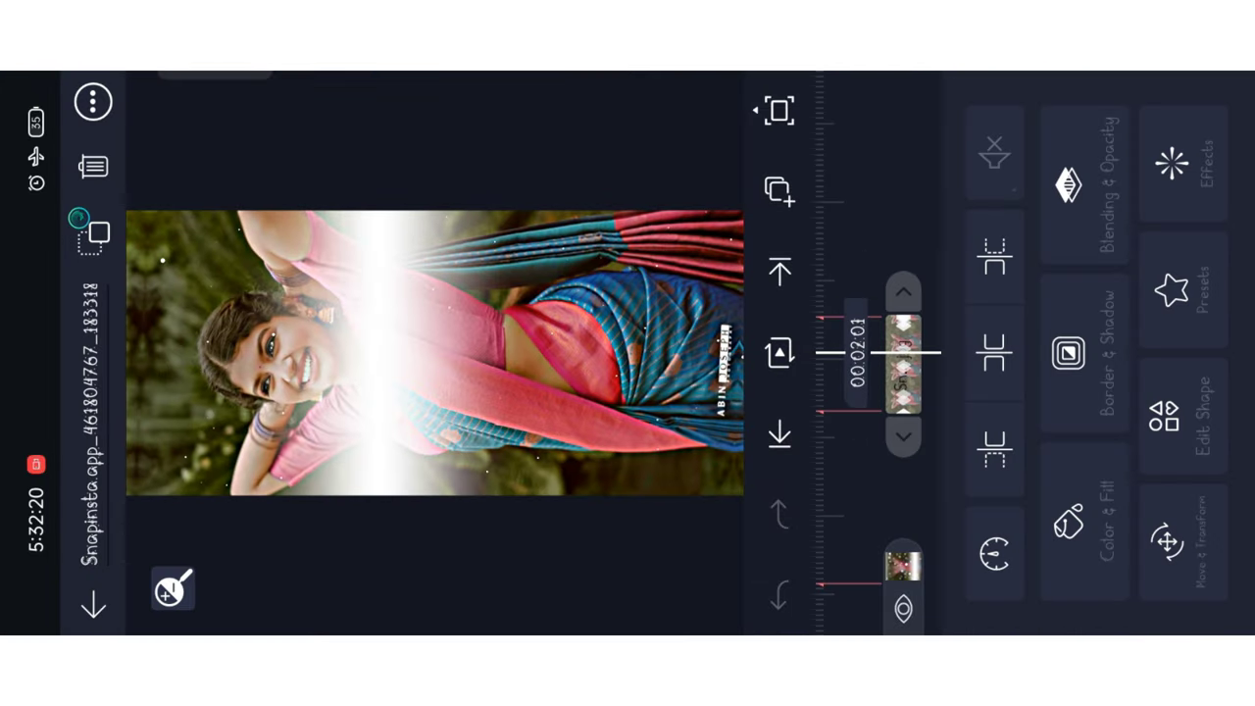
left_click(779, 189)
left_click(1012, 412)
Go back to the project list and reopen the Book Mark Present project
left_click(93, 602)
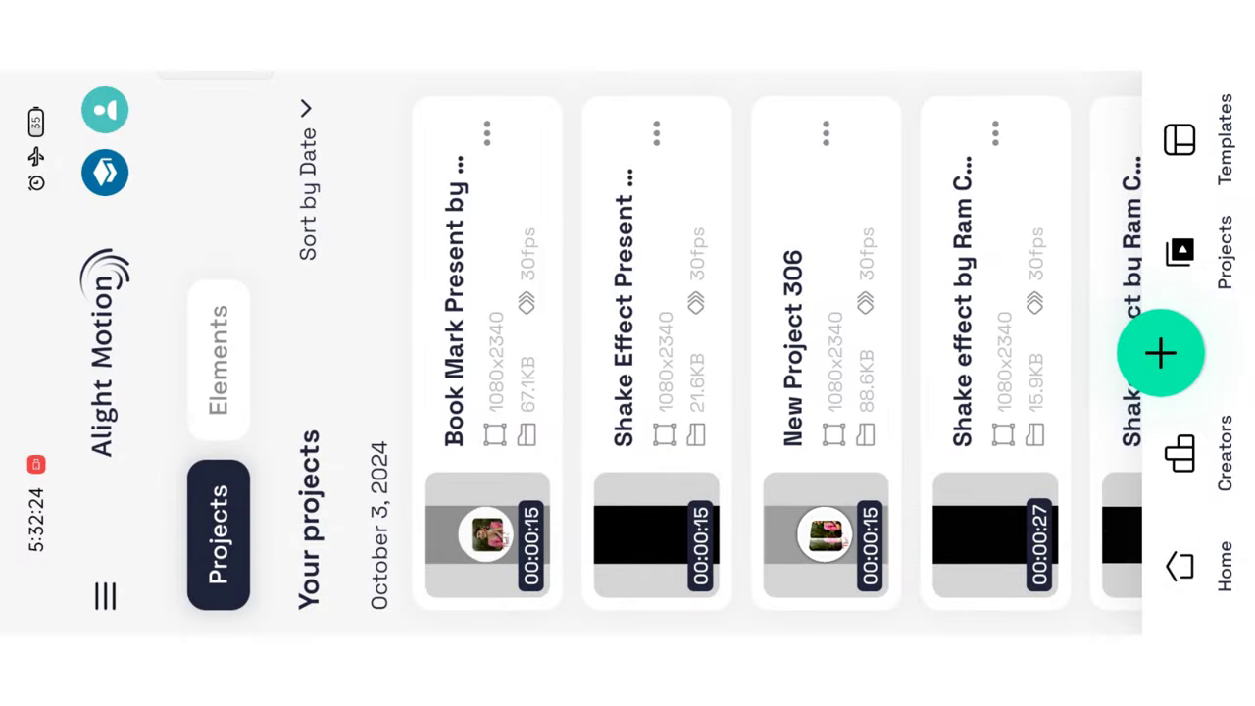
left_click(487, 353)
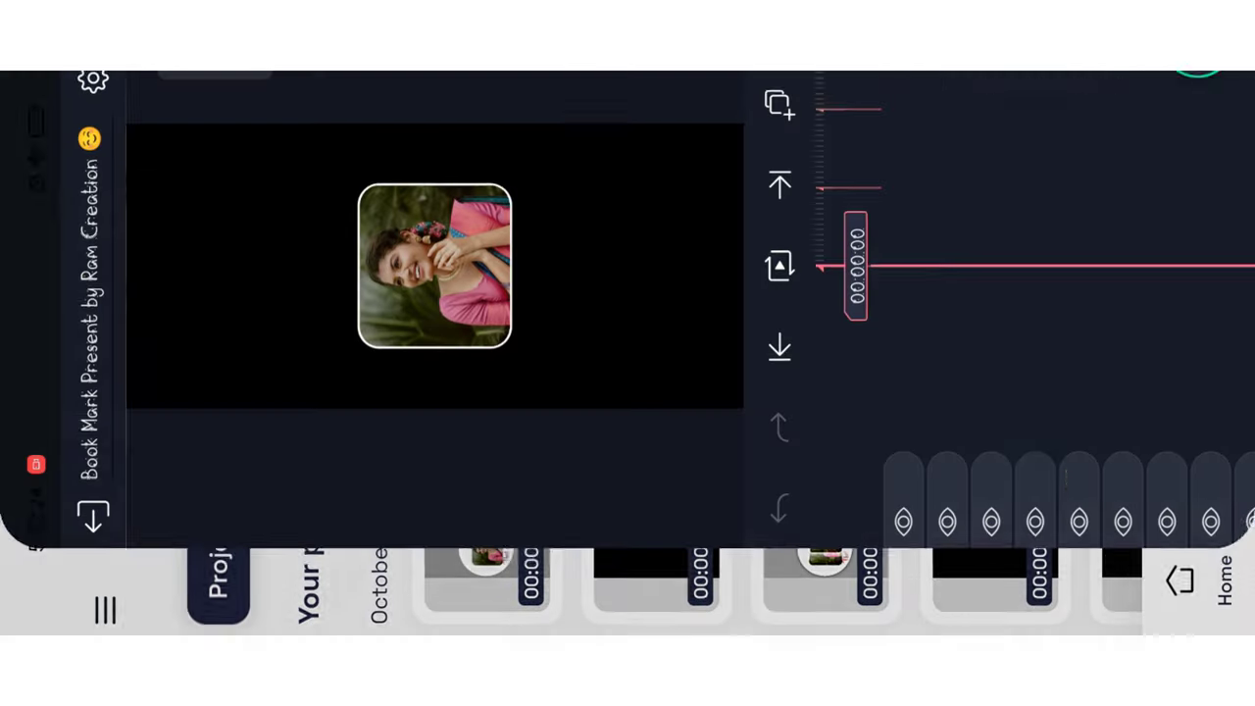
mouse_move(1115, 442)
left_mouse_down()
mouse_move(1090, 213)
mouse_move(1135, 202)
mouse_move(989, 202)
mouse_move(1084, 152)
left_mouse_up()
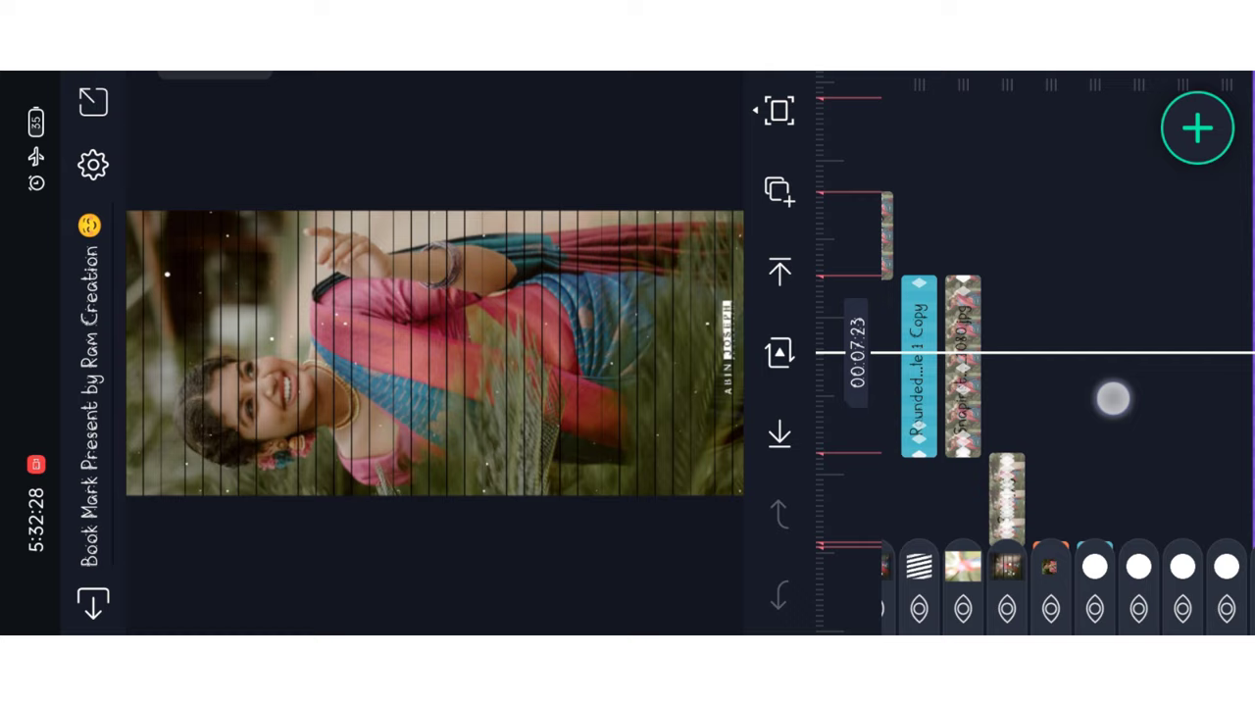
Multi-select three photo layers, including the saree photo, and paste the copied shake style onto them
left_click_drag(1112, 399, 1131, 297)
left_click(984, 556)
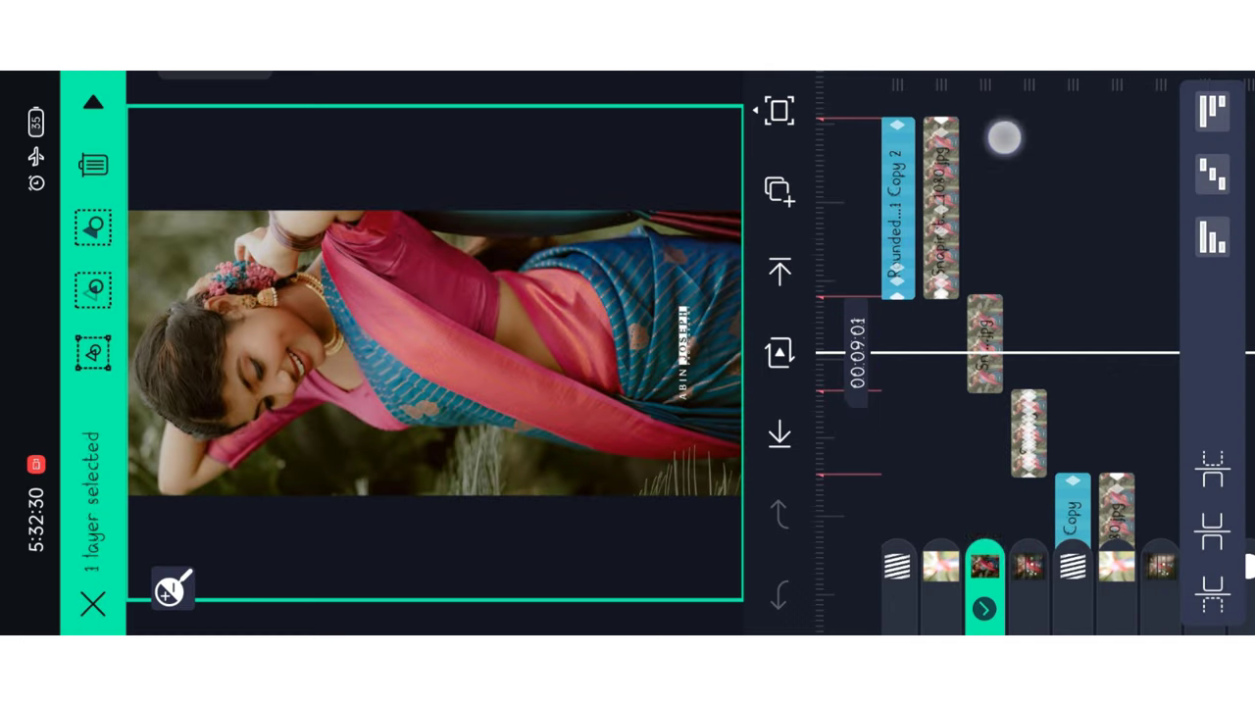
mouse_move(1000, 135)
left_mouse_down()
mouse_move(1026, 327)
mouse_move(1092, 258)
mouse_move(1087, 294)
left_mouse_up()
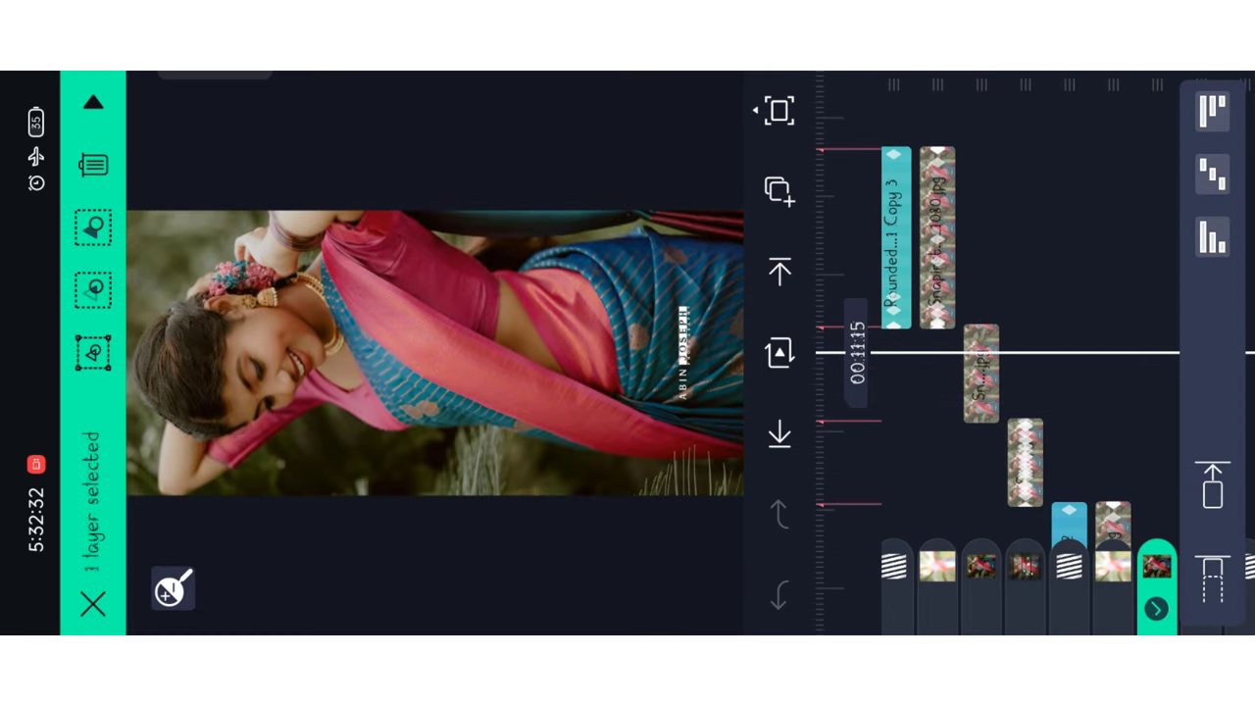
left_click(984, 569)
left_click_drag(1062, 524, 1124, 258)
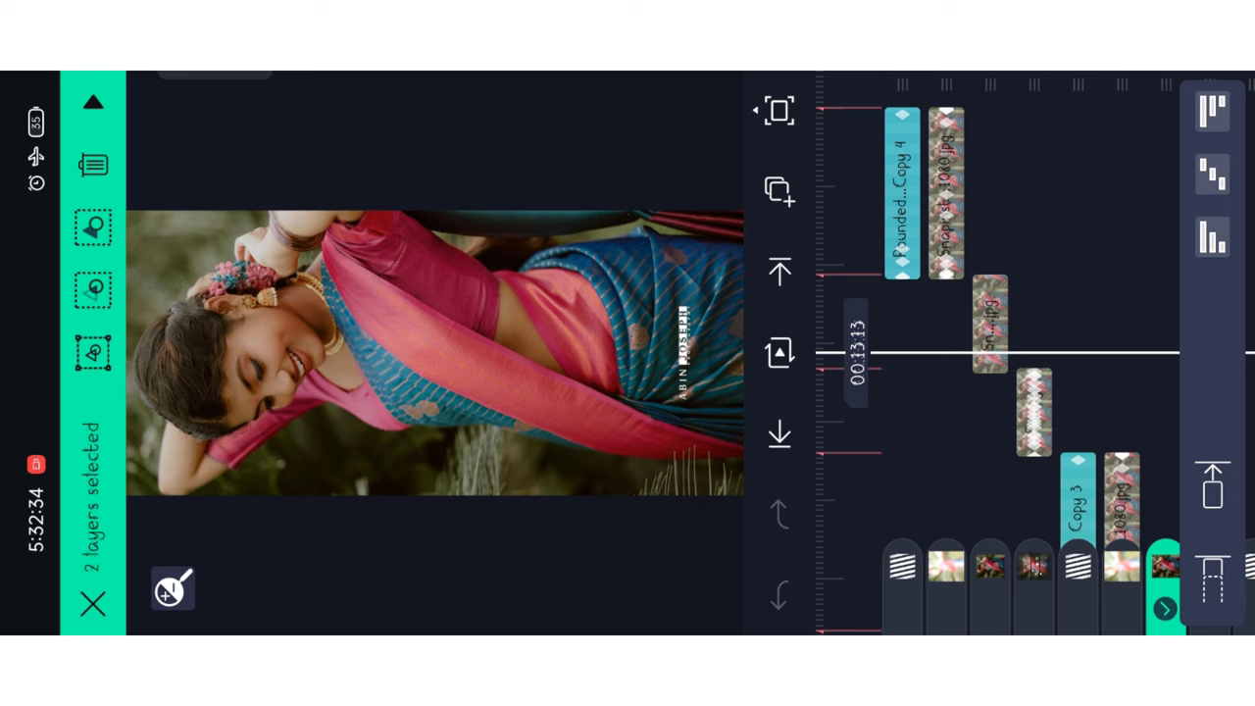
left_click(990, 569)
mouse_move(1048, 196)
left_mouse_down()
mouse_move(1084, 422)
mouse_move(1051, 196)
left_mouse_up()
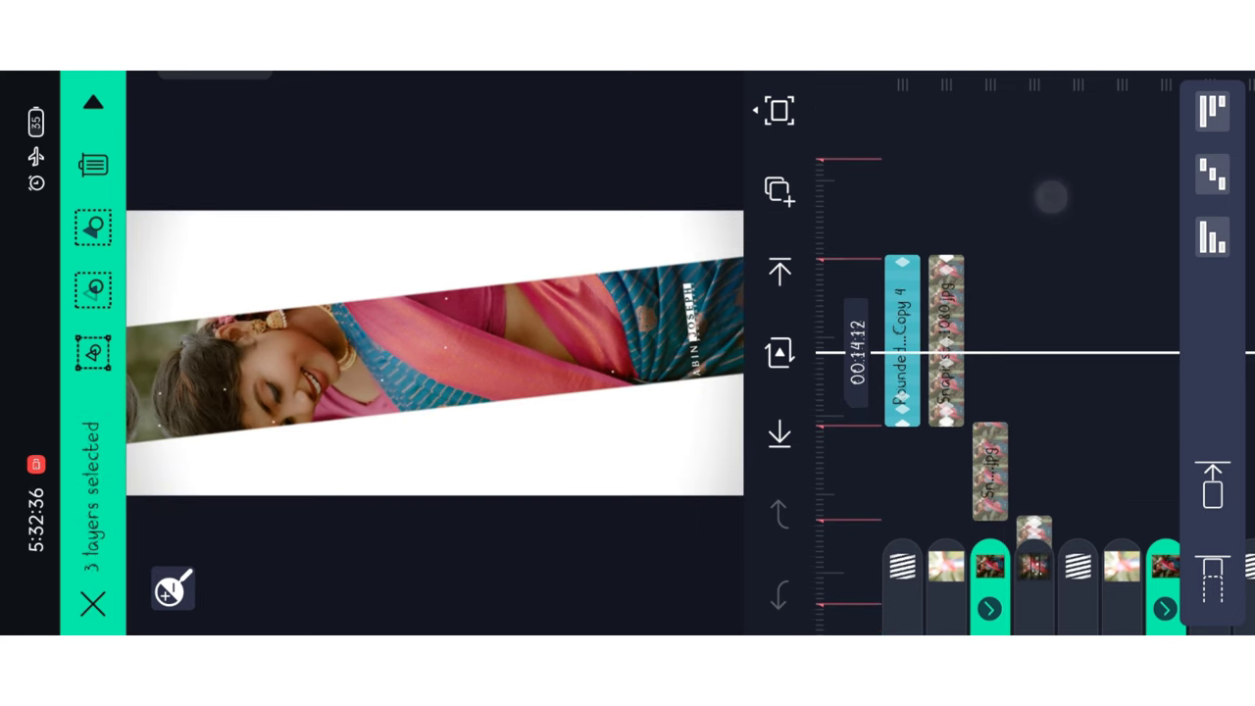
left_click(779, 191)
left_click(1138, 104)
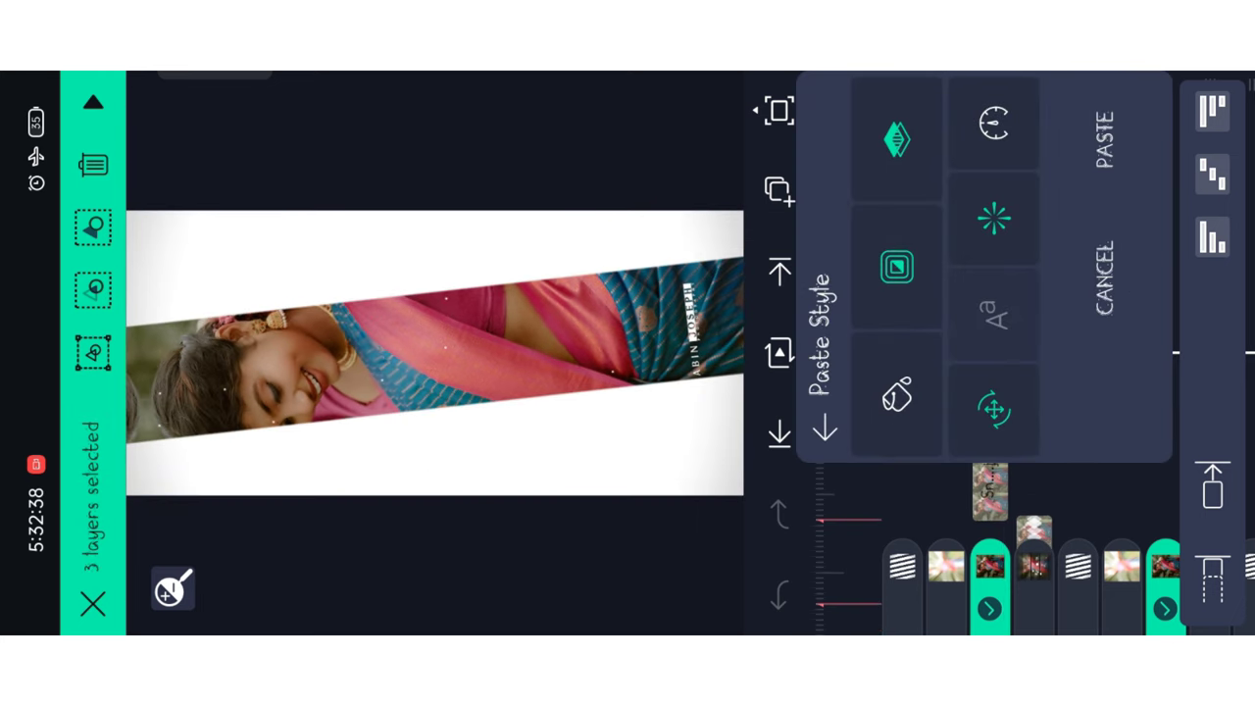
left_click(1098, 136)
Make the photo layer at 00:13:19 fill the composition area
mouse_move(1081, 270)
left_mouse_down()
mouse_move(1089, 227)
mouse_move(1096, 250)
left_mouse_up()
left_click(946, 225)
left_click(94, 101)
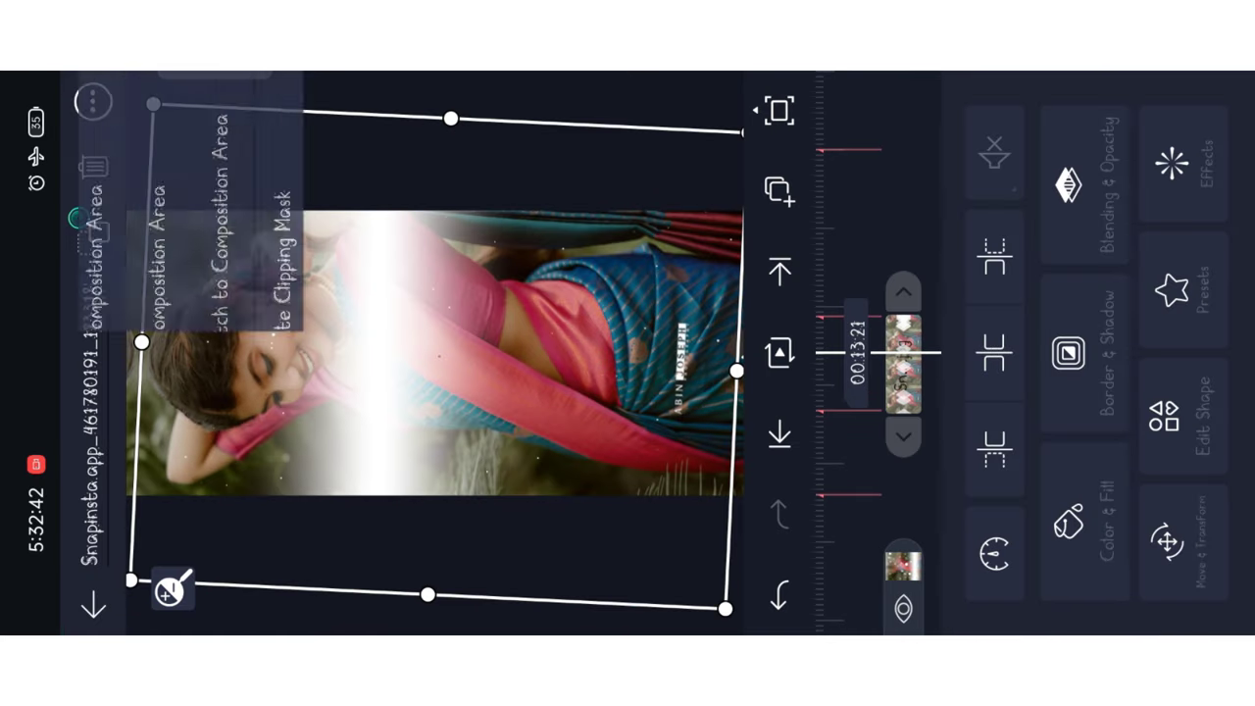
left_click(396, 242)
left_click(812, 93)
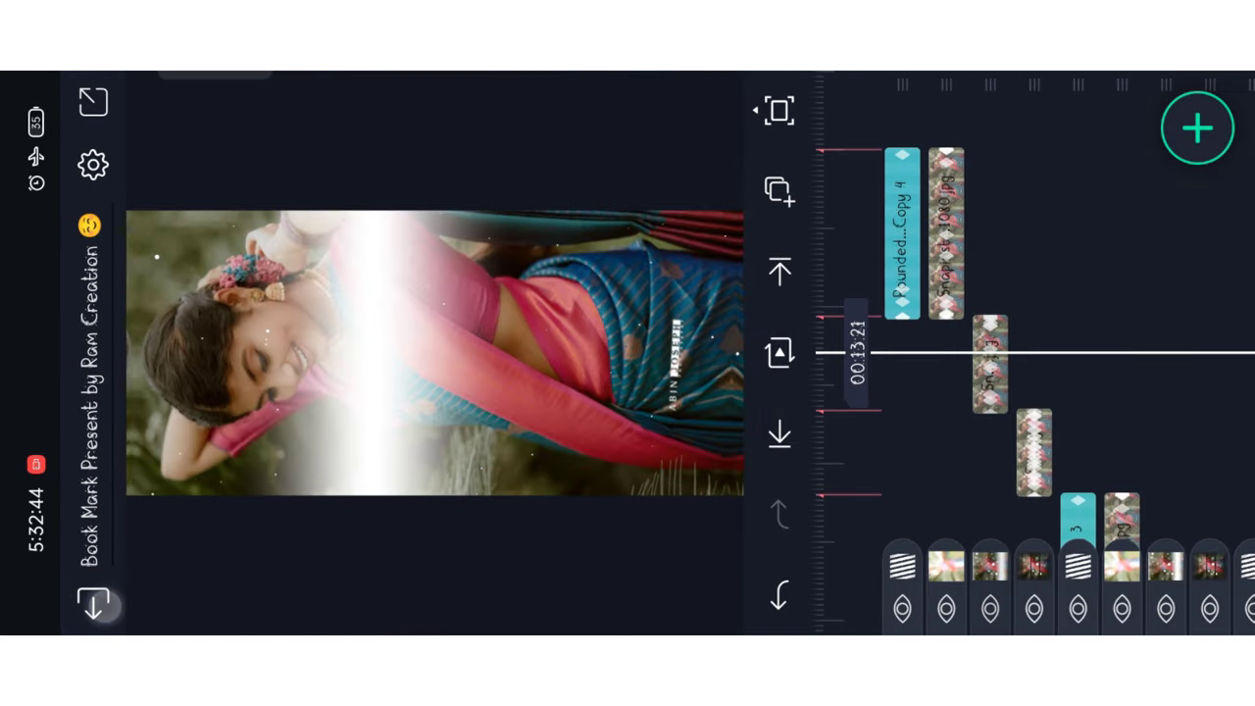
In Shake Effect Present, multi-select the three top layers and copy them
left_click(93, 602)
left_click(648, 234)
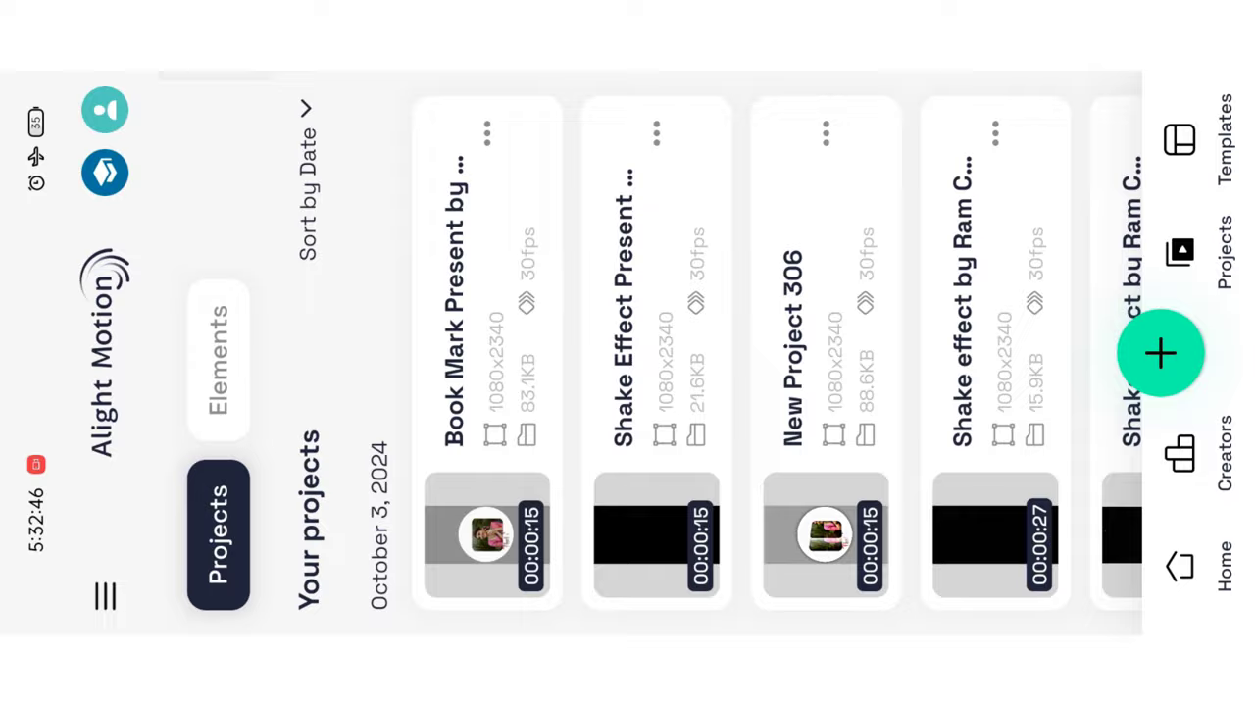
left_click(990, 569)
left_click(946, 569)
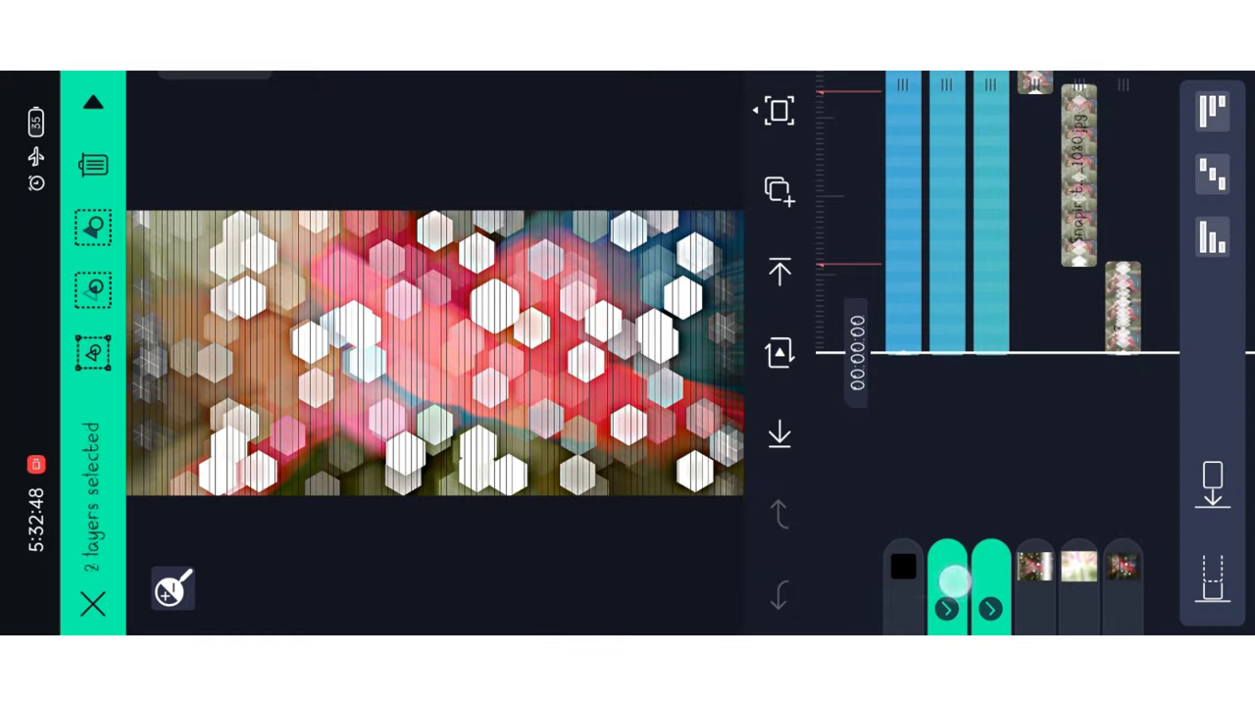
left_click(903, 569)
left_click(780, 181)
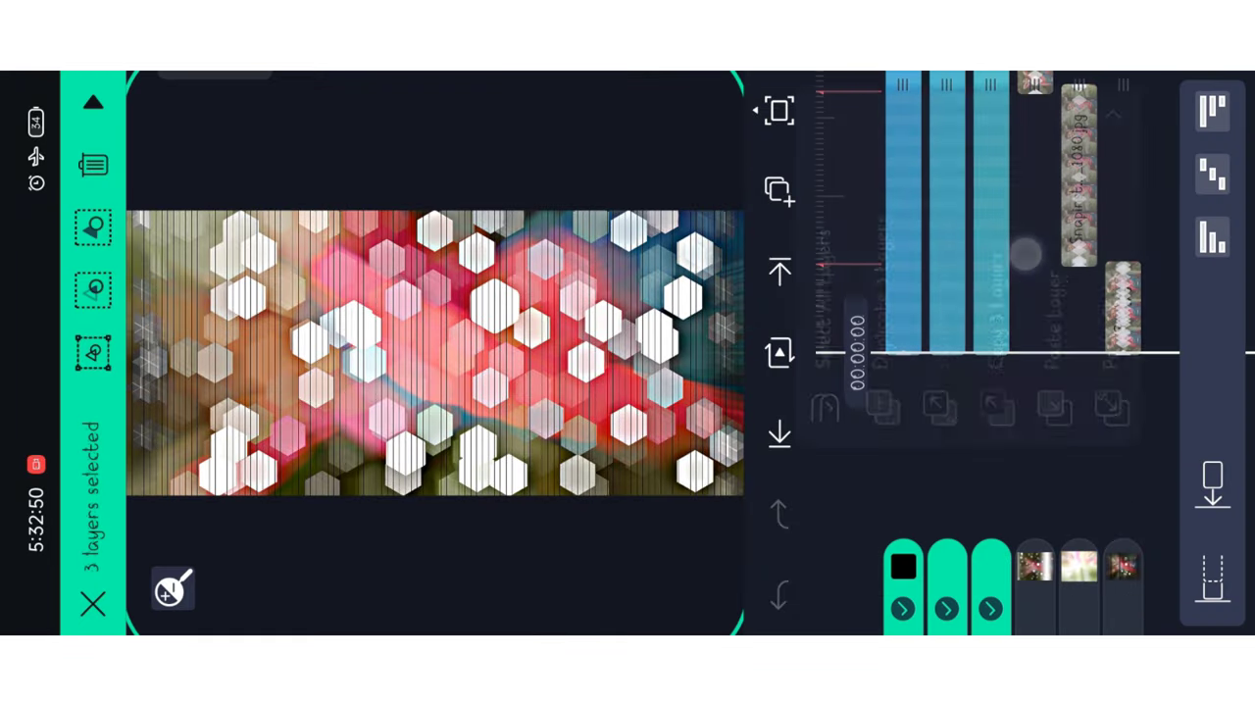
left_click(947, 218)
Return to the project list and reopen the Book Mark Present project
left_click(93, 603)
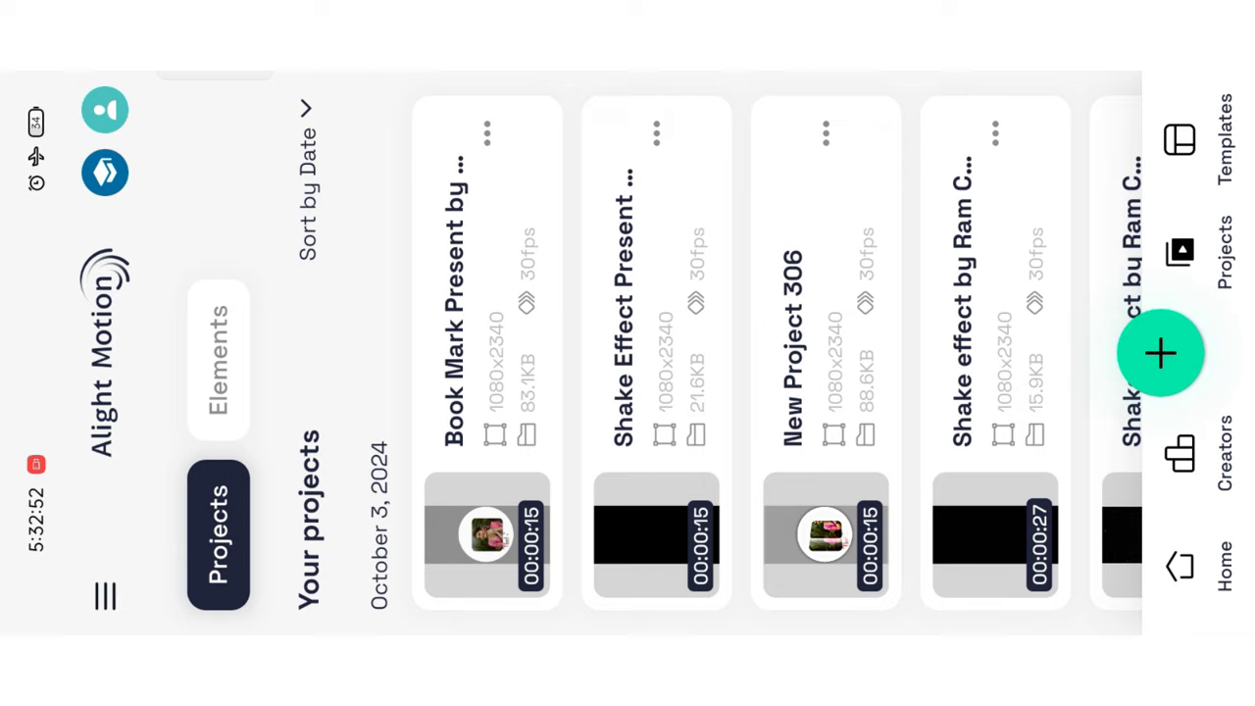
left_click(488, 353)
left_click(780, 186)
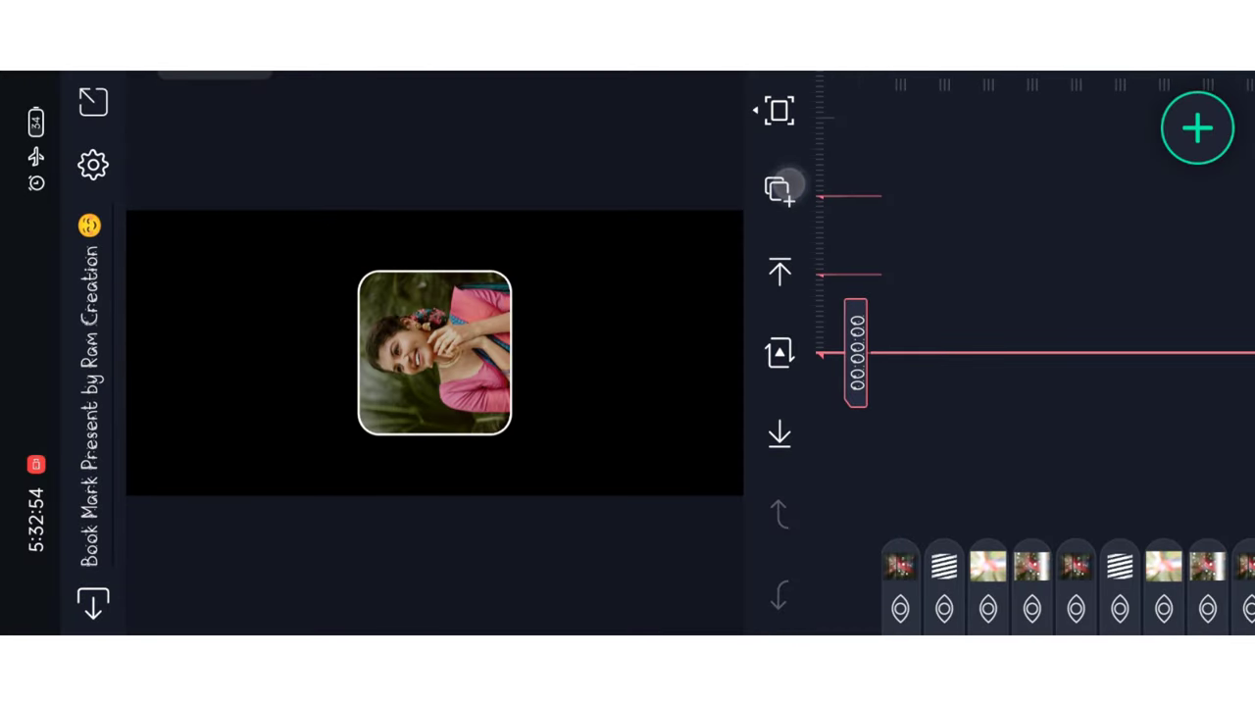
Paste the three copied shake layers into Book Mark Present and scrub to check them
left_click(1078, 420)
mouse_move(1126, 429)
left_mouse_down()
mouse_move(1030, 128)
mouse_move(799, 135)
left_mouse_up()
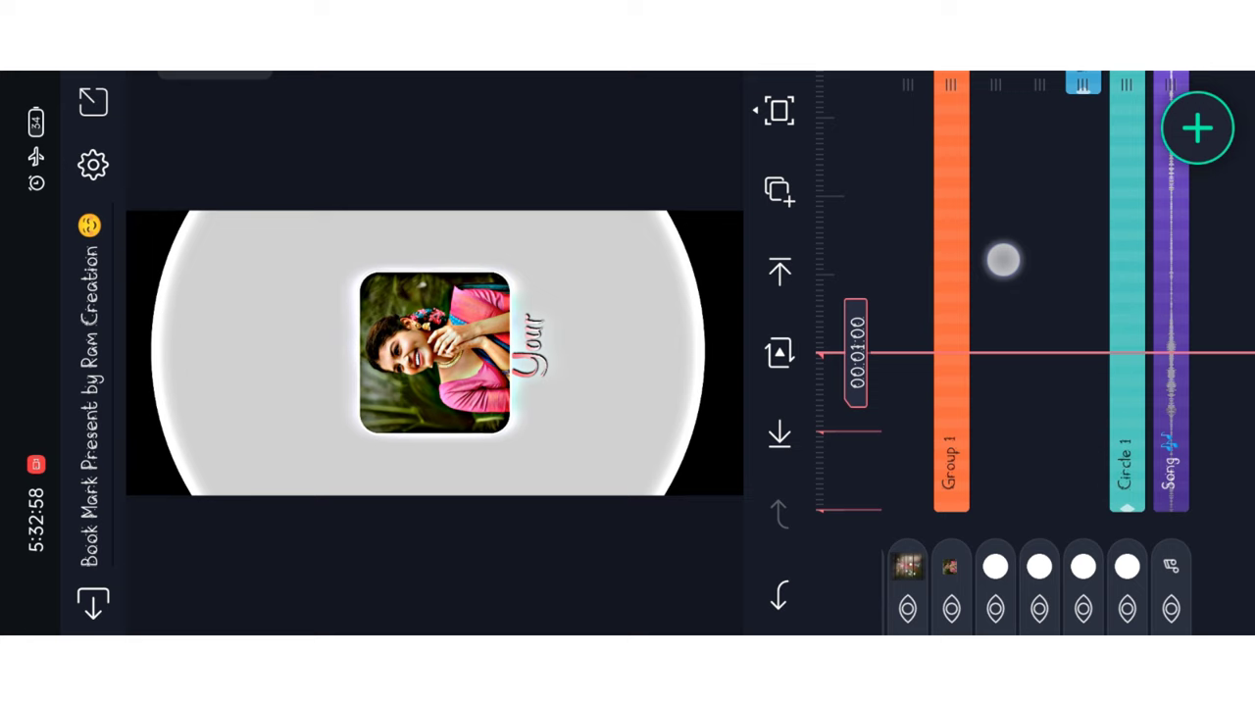
mouse_move(1138, 320)
left_mouse_down()
mouse_move(1069, 267)
mouse_move(1079, 471)
left_mouse_up()
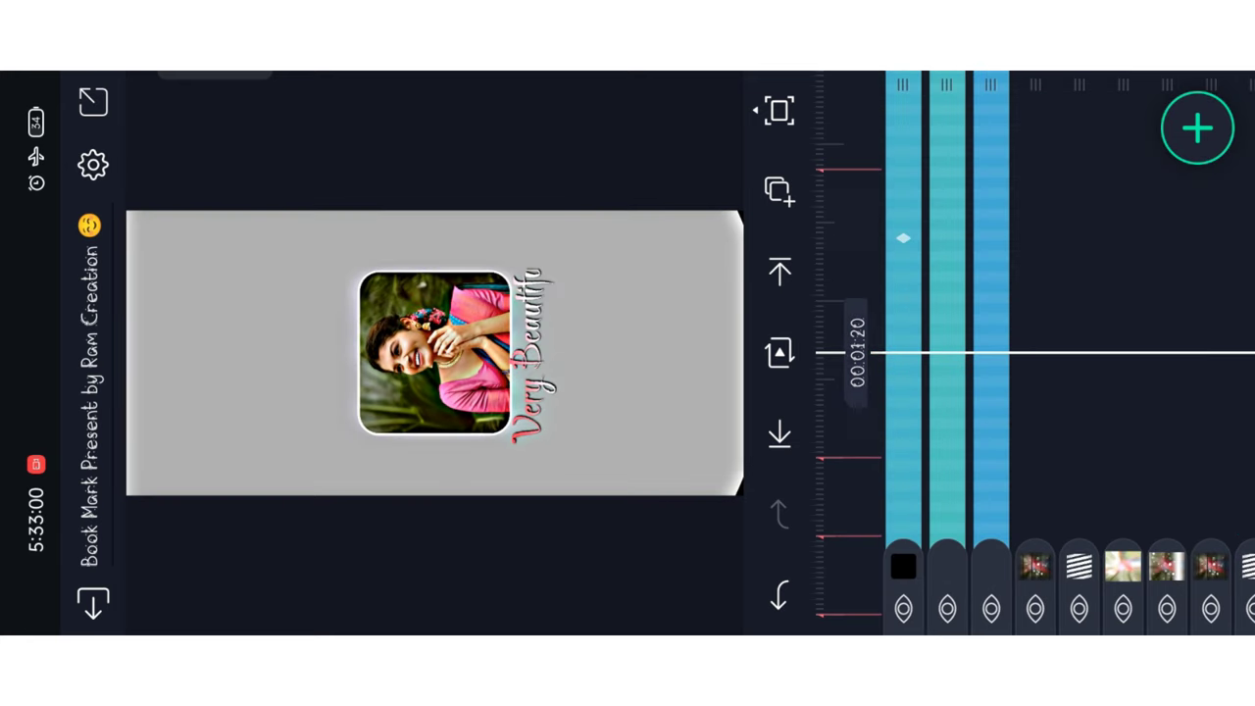
left_click_drag(1064, 256, 1065, 263)
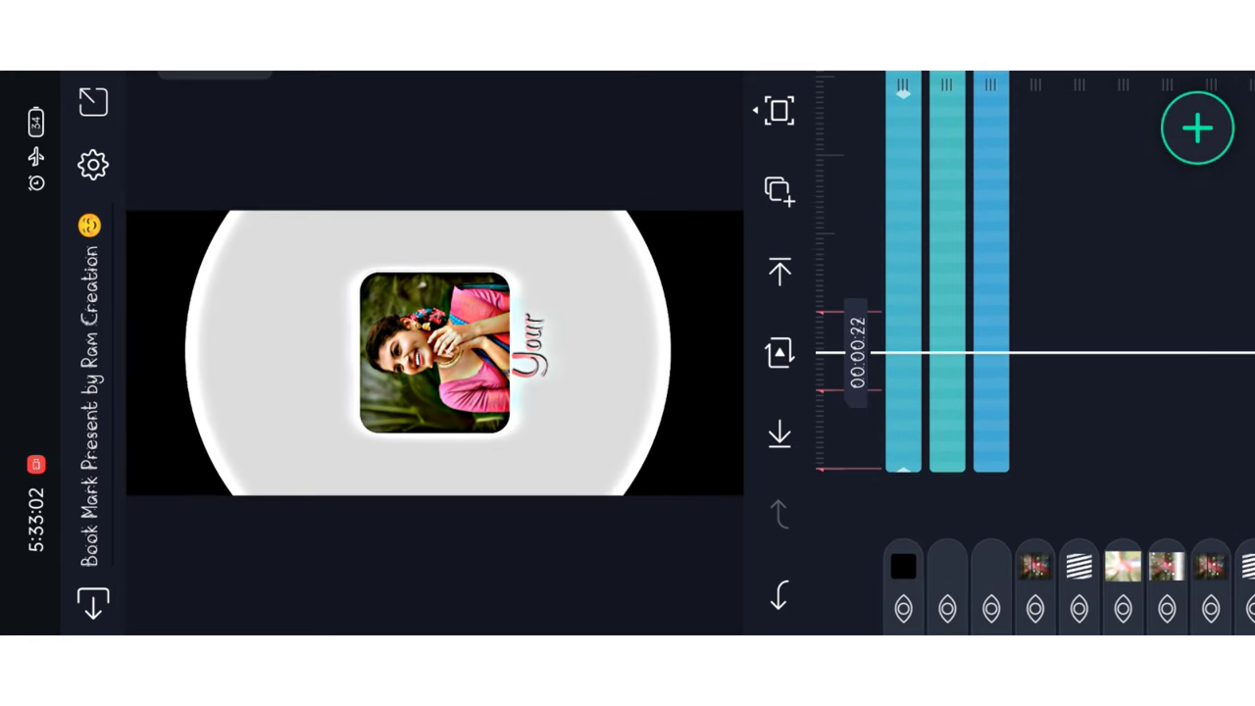
left_click(897, 320)
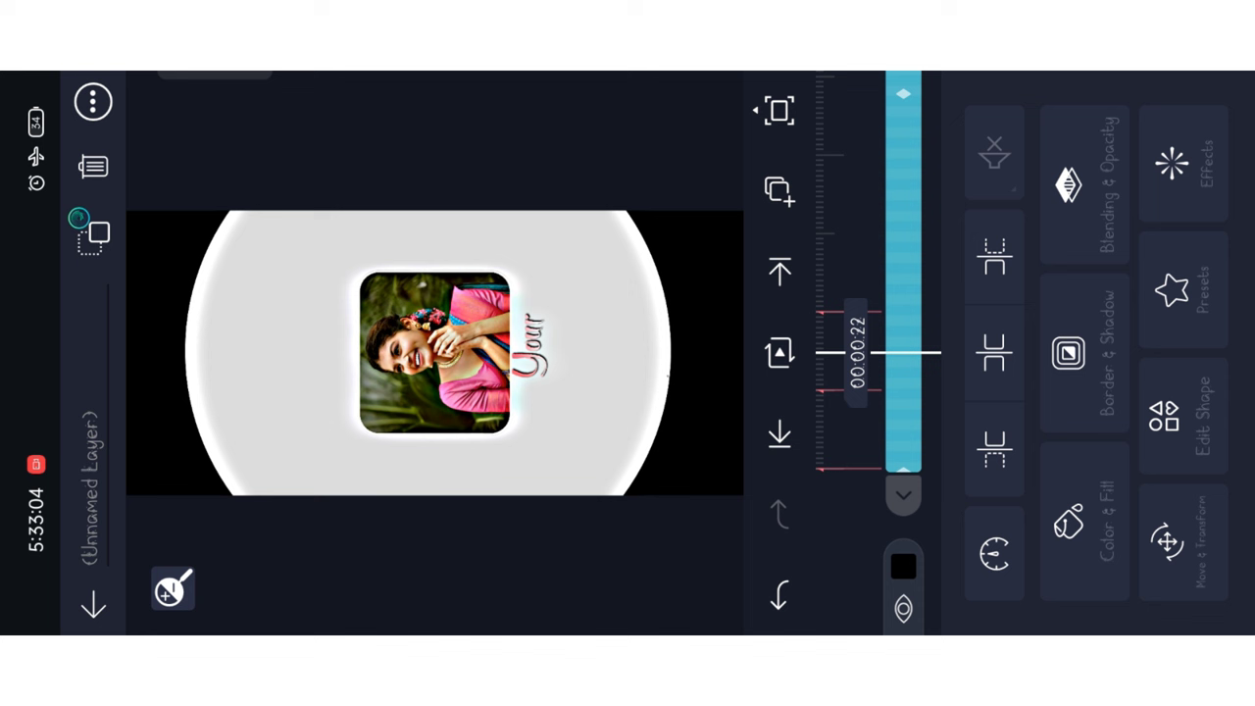
Copy the Flip Layer and Offset effects from the pasted shake layer
left_click(1182, 163)
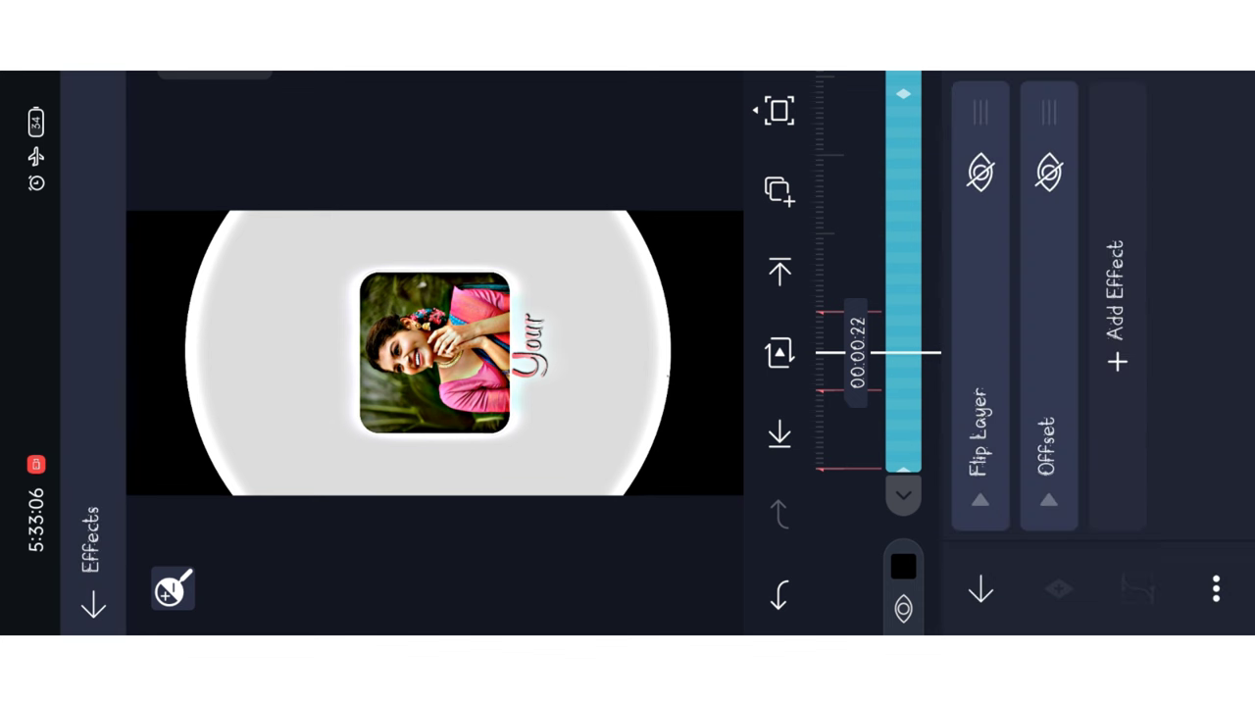
left_click(1216, 588)
left_click(1081, 571)
key("Escape")
Paste the Flip Layer and Offset effects onto Group 1, then scrub through the slideshow
left_click_drag(752, 154, 1030, 253)
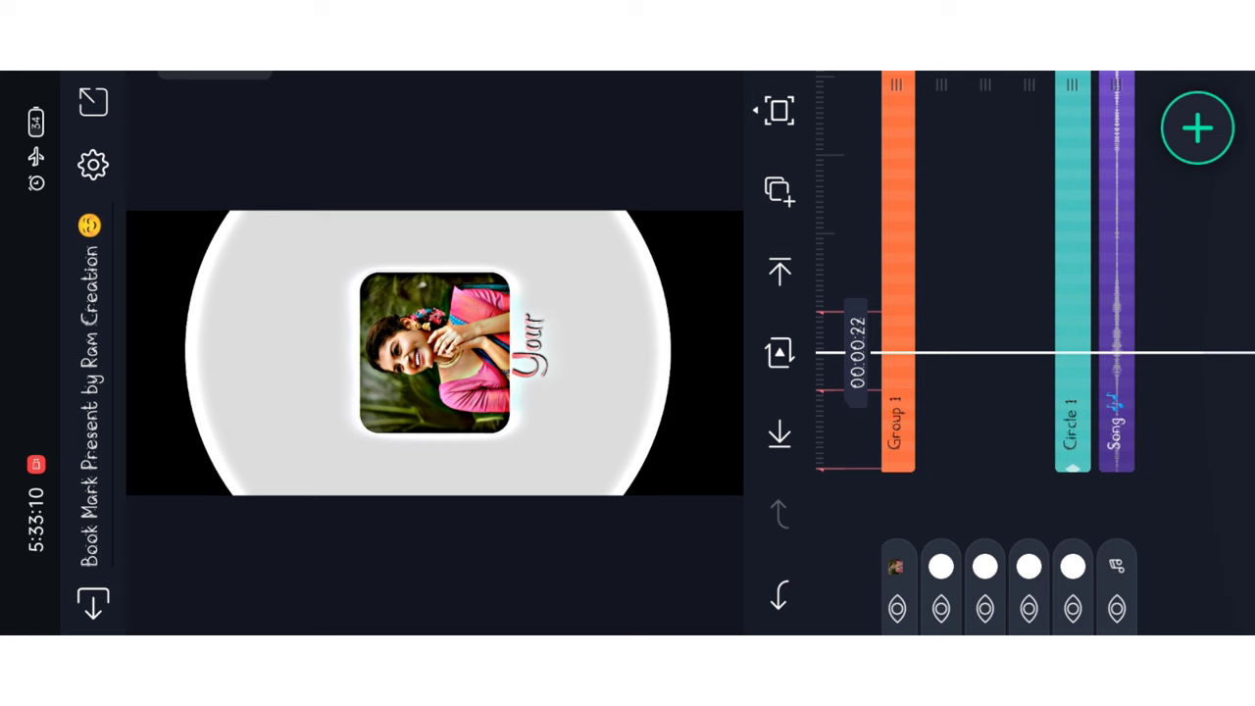
left_click(970, 242)
left_click(1183, 162)
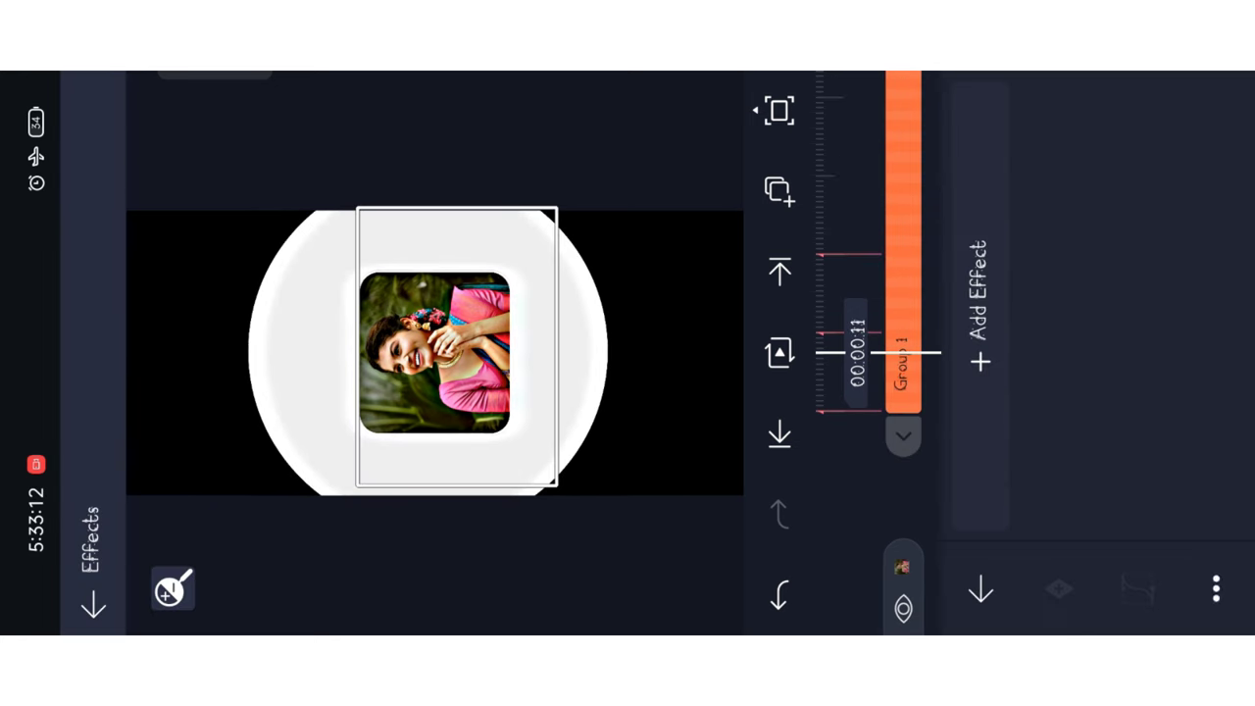
left_click(1216, 589)
left_click(1140, 551)
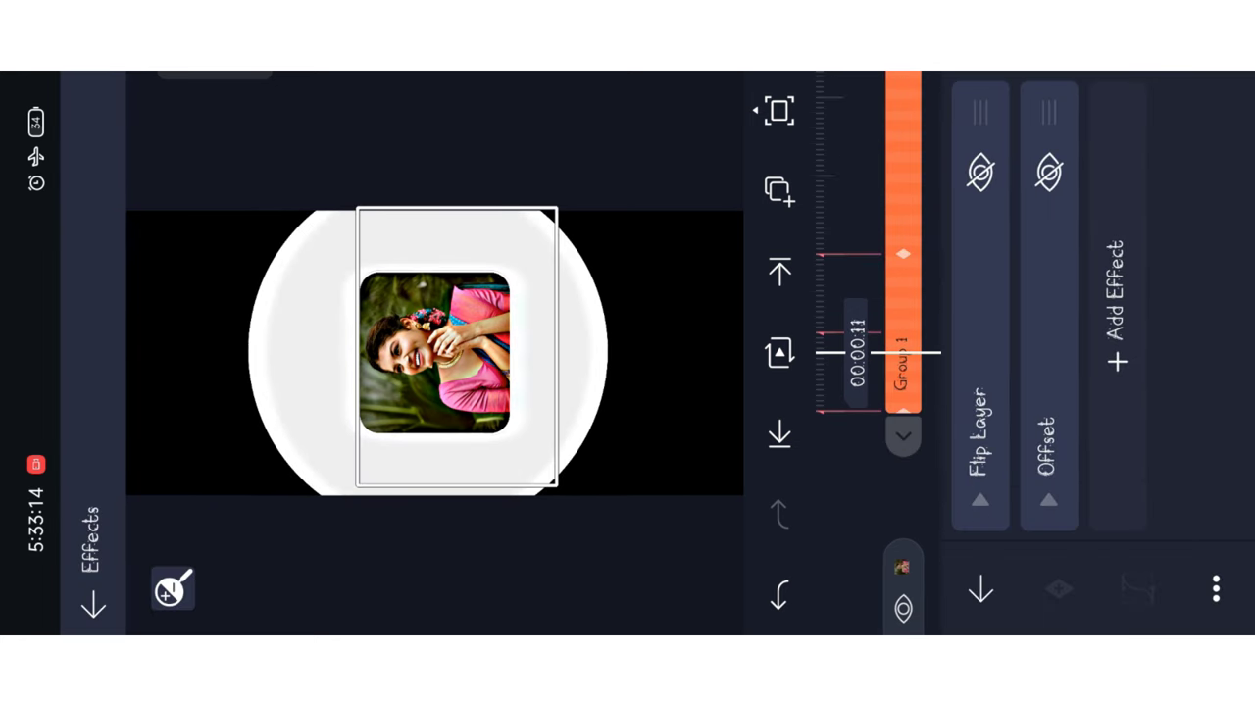
key("Escape")
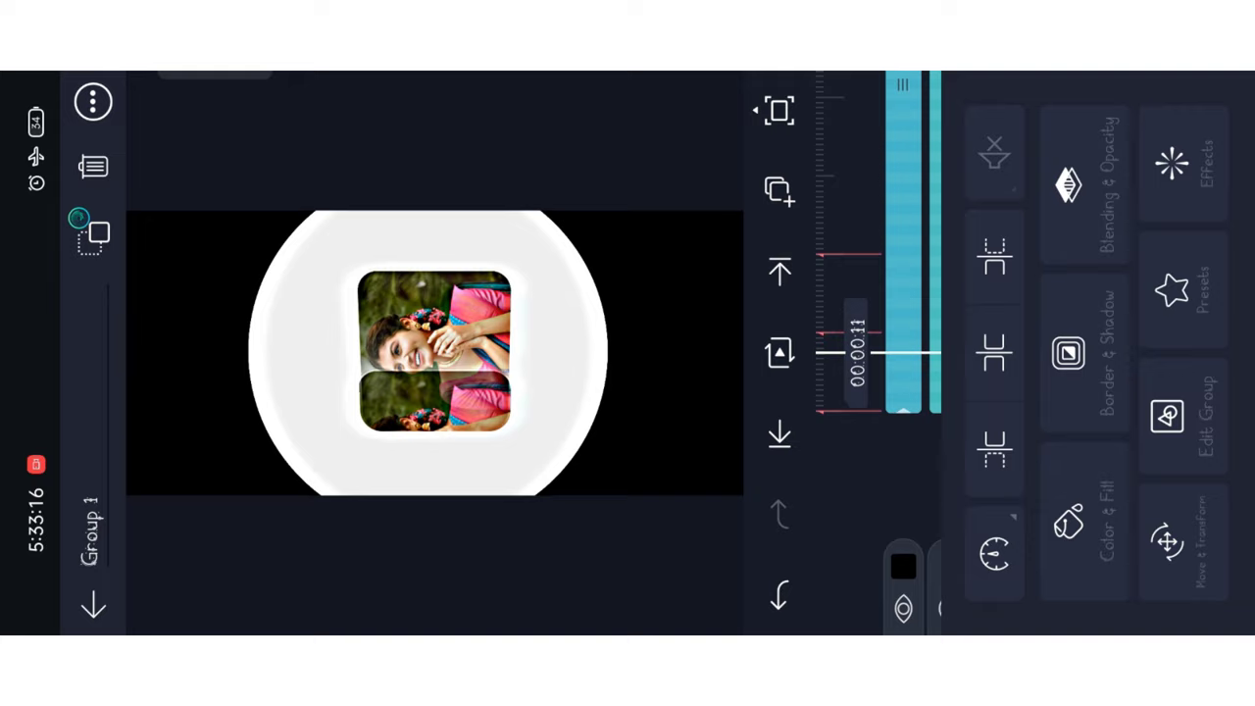
left_click(1080, 197)
left_click_drag(1080, 197, 1098, 457)
left_click_drag(1073, 235, 1095, 514)
left_click_drag(1065, 219, 1118, 524)
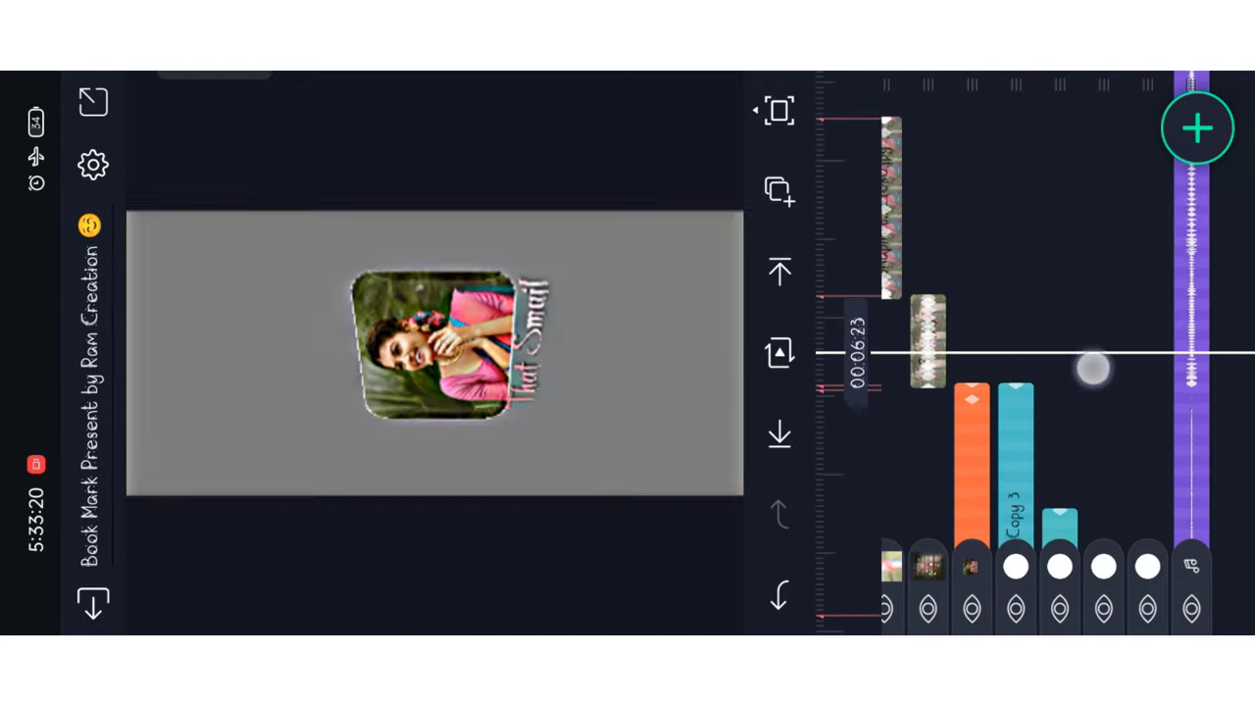
Scrub the preview, then export Book Mark Present as a 1080p video
mouse_move(1093, 367)
left_mouse_down()
mouse_move(1077, 144)
mouse_move(1096, 314)
left_mouse_up()
left_click_drag(1068, 227, 1079, 471)
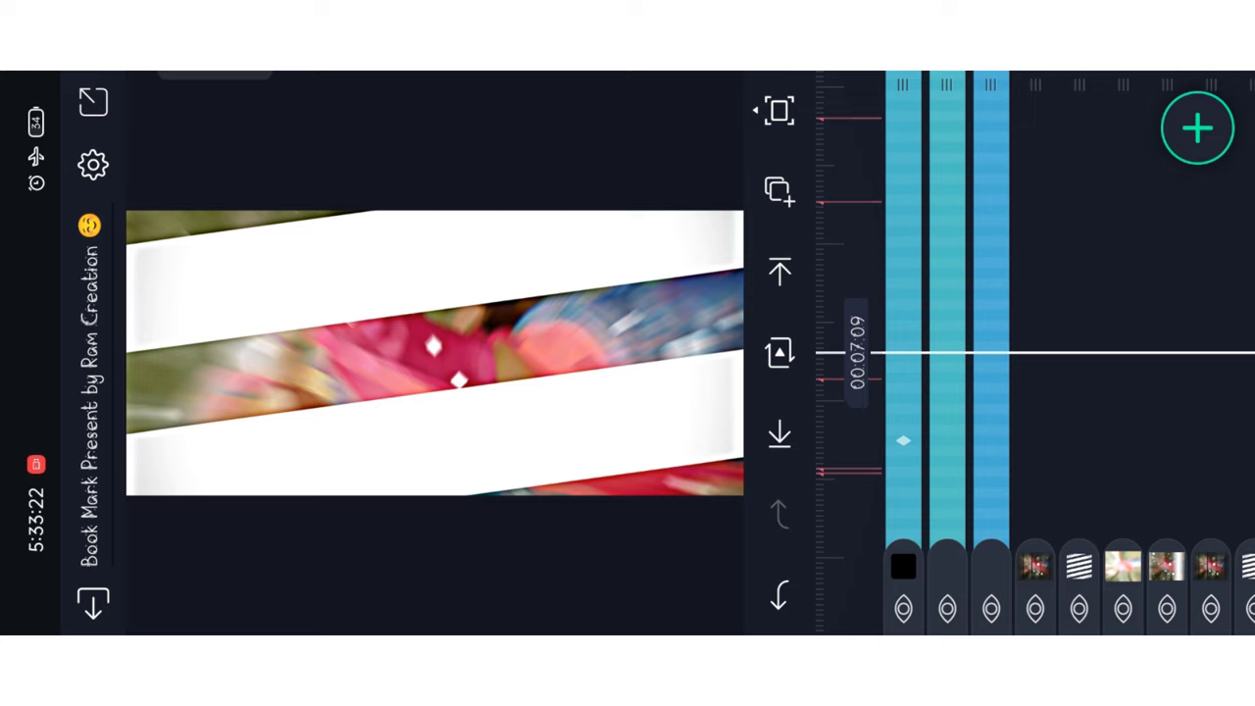
left_click(90, 103)
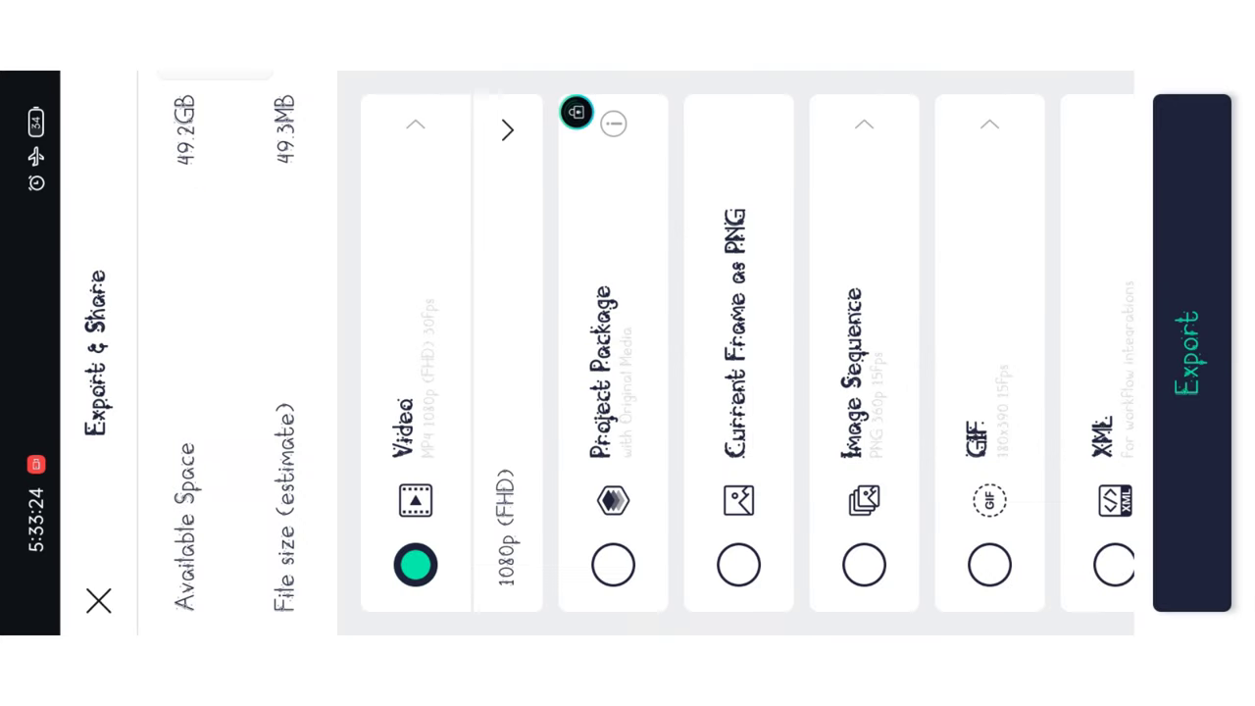
left_click(1189, 274)
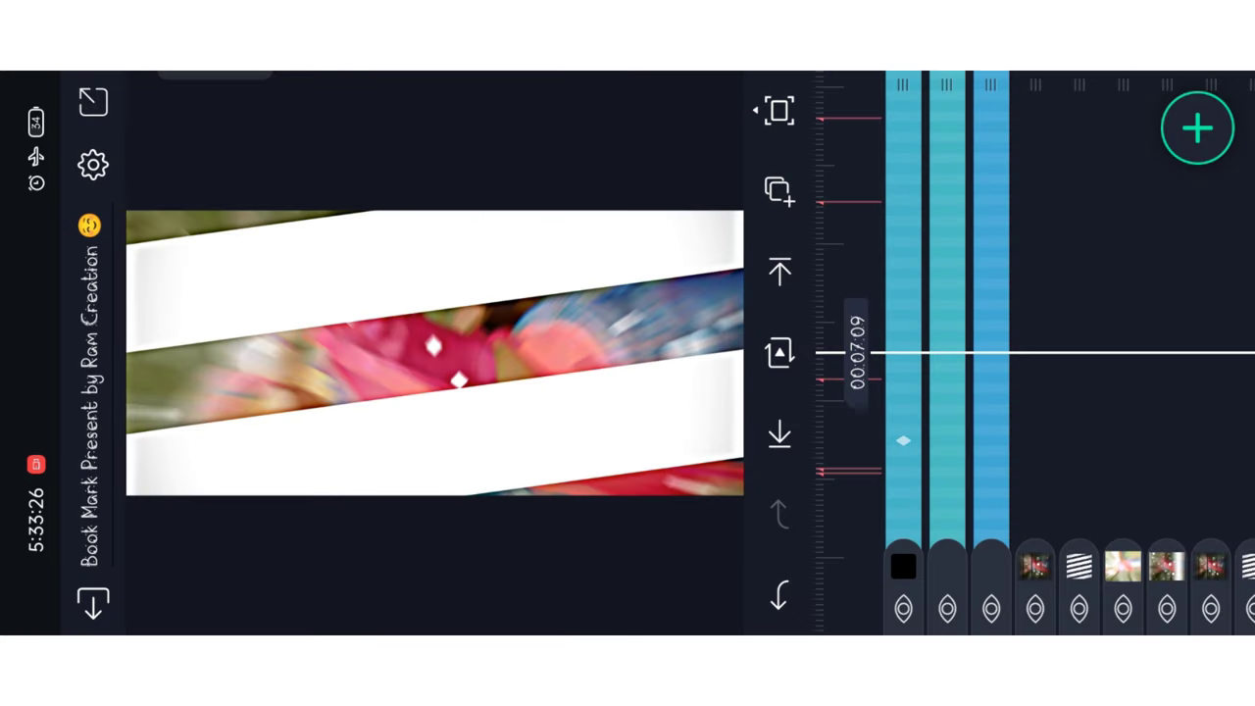